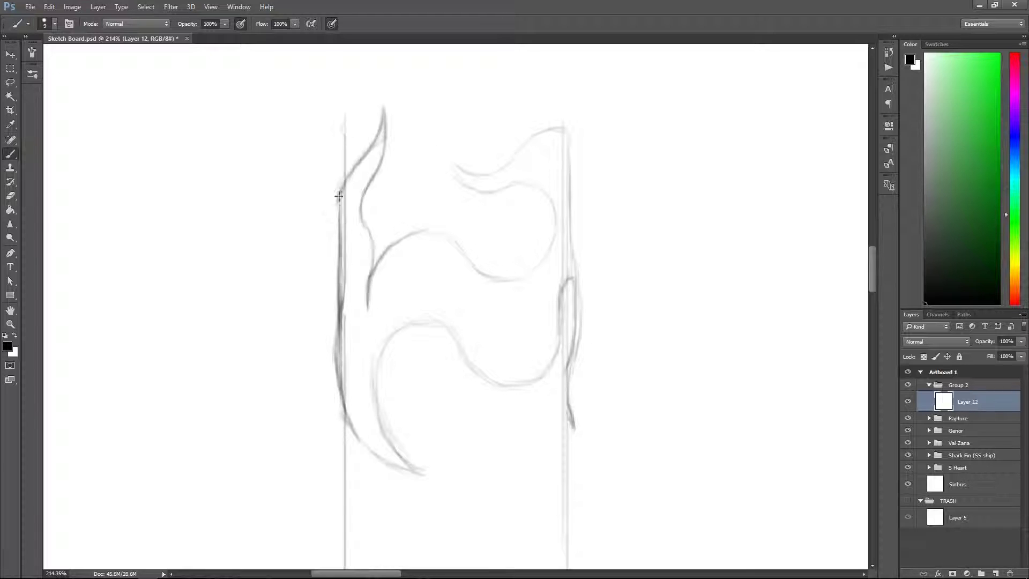
Sketch a curved edge across the lower opening and a second curve beneath it, closing the band at the shell's base.
scroll(397, 296, "right", 3)
scroll(447, 299, "down", 1)
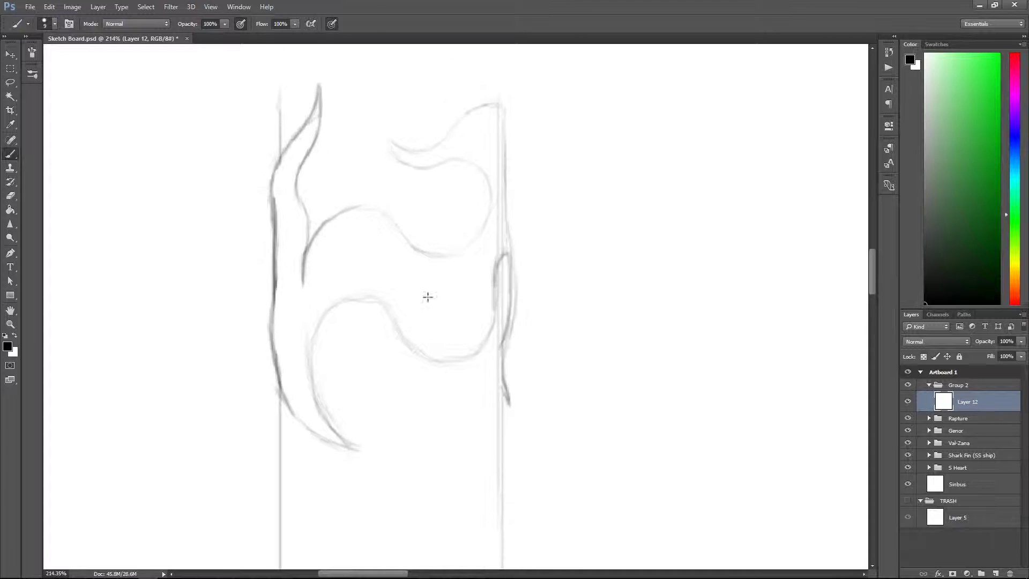
scroll(351, 340, "down", 2)
scroll(375, 300, "right", 1)
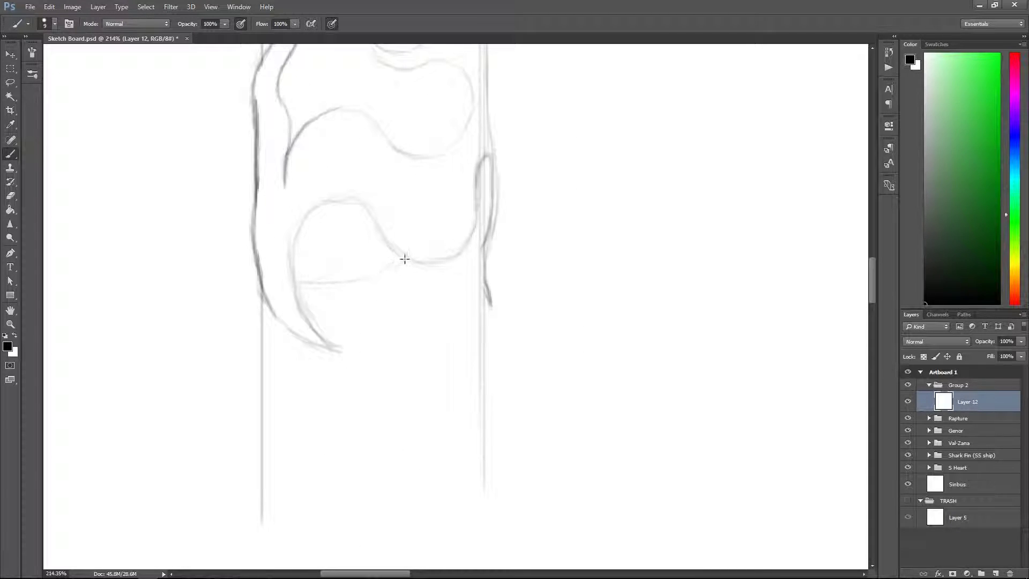
scroll(453, 287, "left", 3)
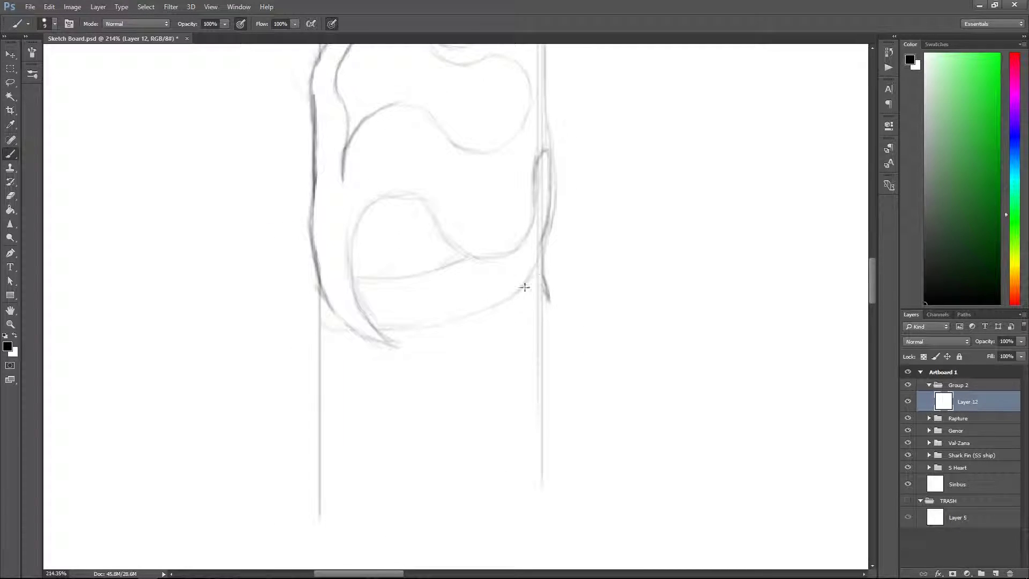
scroll(375, 292, "up", 3)
scroll(427, 297, "right", 1)
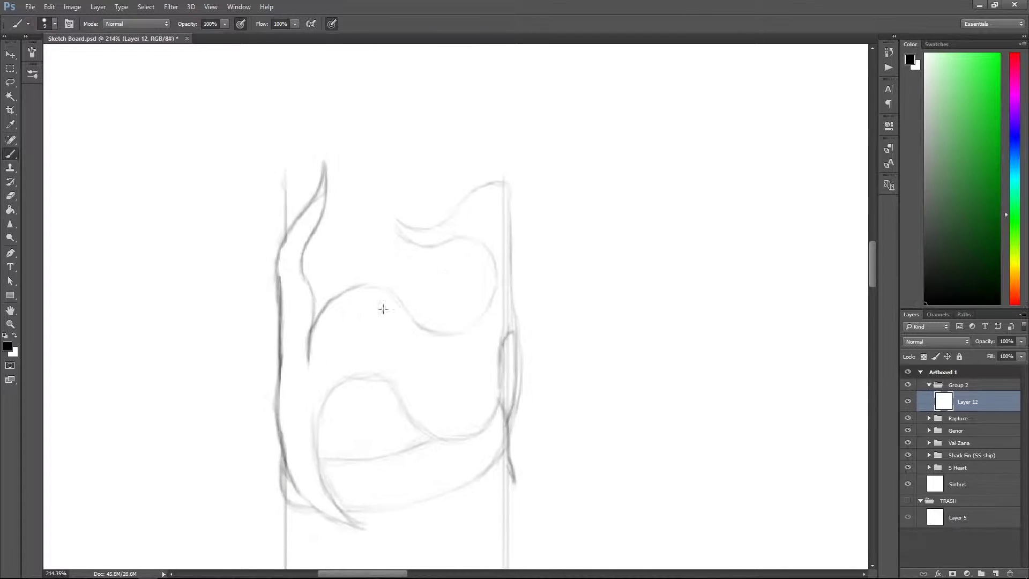
Sketch jagged marks beneath the lower band's right end and a small foot at the shell's lower-left corner.
scroll(482, 343, "down", 4)
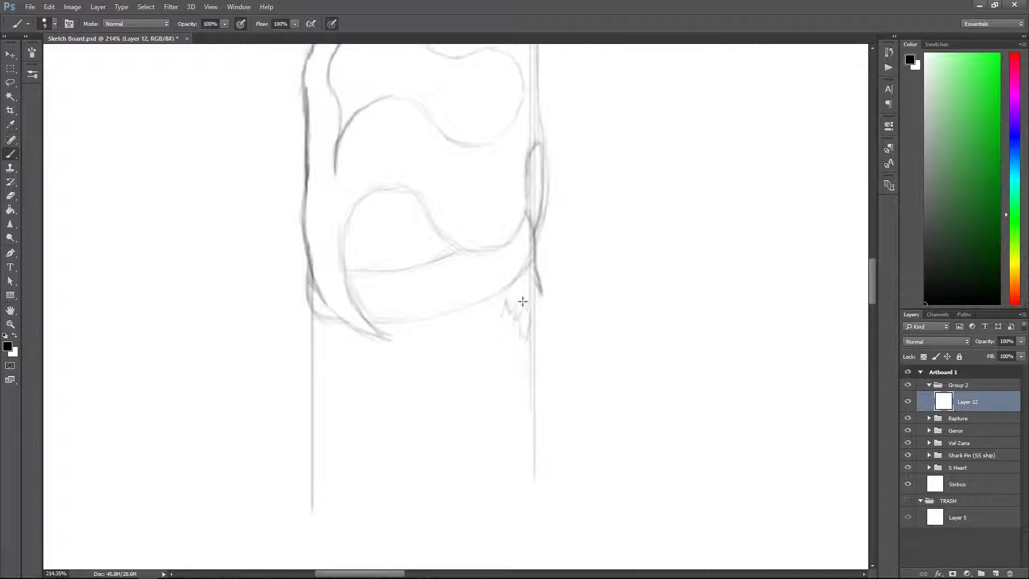
scroll(309, 343, "up", 1)
scroll(309, 343, "right", 1)
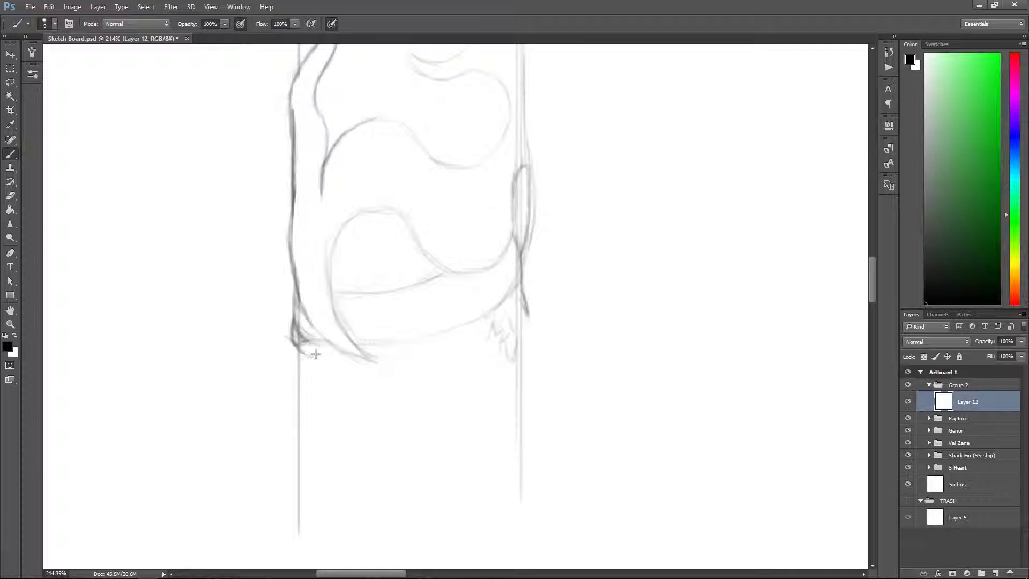
Add an inner contour to the lower opening and curved back edges across the upper opening.
scroll(340, 267, "up", 1)
scroll(340, 267, "left", 1)
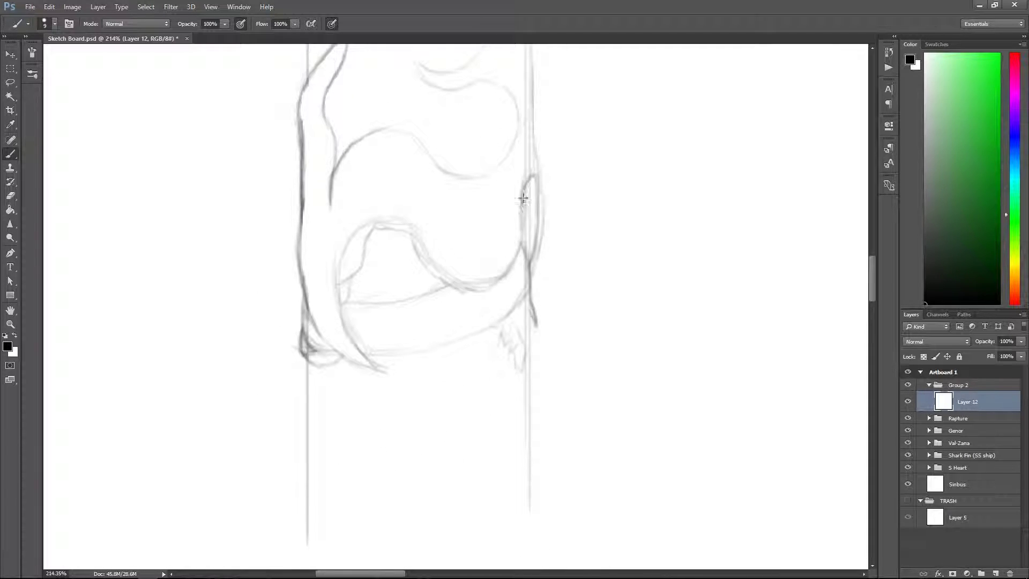
scroll(487, 255, "up", 3)
scroll(487, 255, "left", 1)
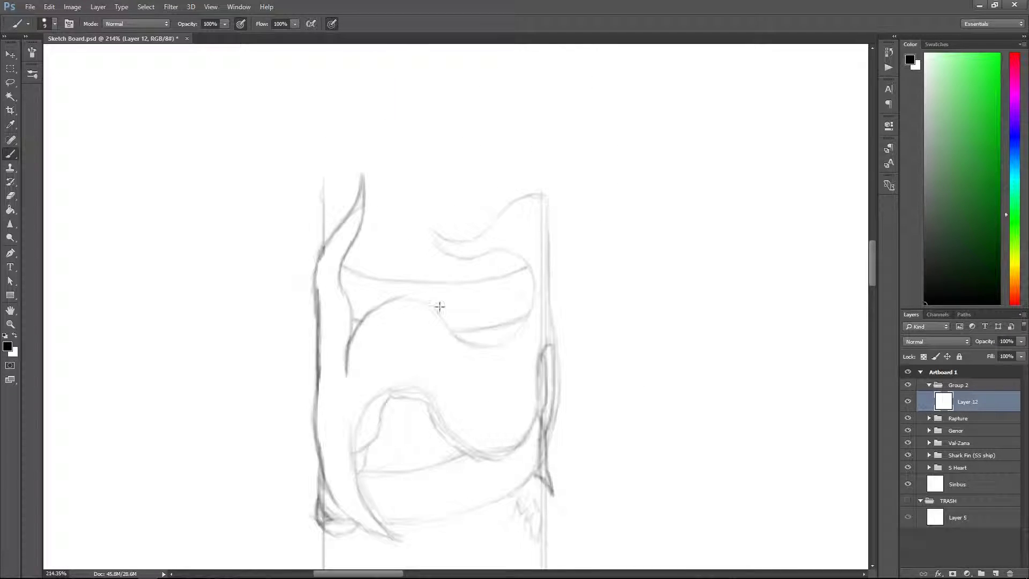
Sketch a narrower second cylinder to the right of the shell, with a thick disc and a central rod rising from it.
scroll(620, 328, "down", 2)
scroll(496, 284, "right", 5)
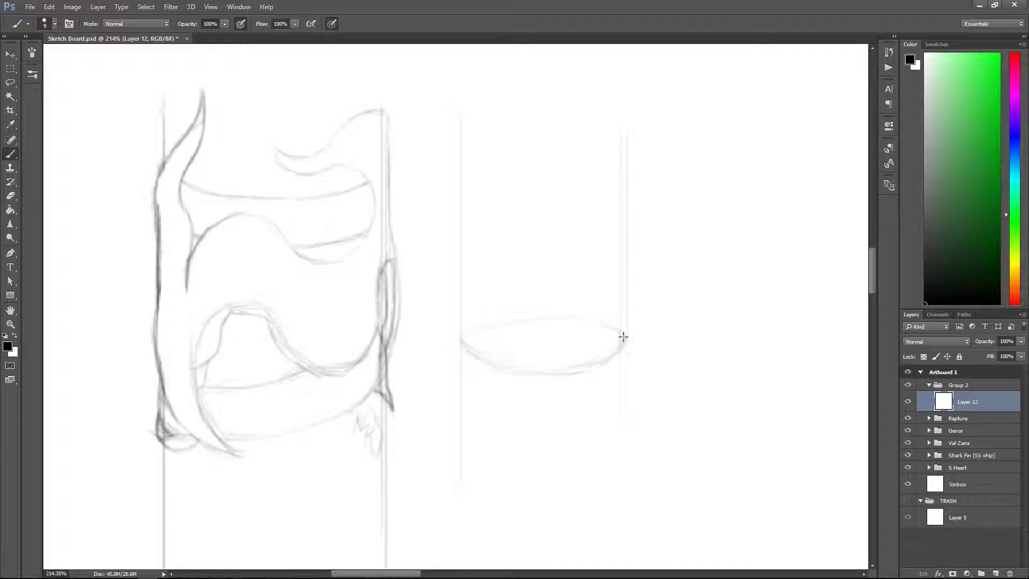
mouse_move(521, 196)
left_mouse_down()
mouse_move(568, 193)
mouse_move(521, 296)
left_mouse_up()
scroll(546, 268, "down", 1)
scroll(546, 268, "right", 1)
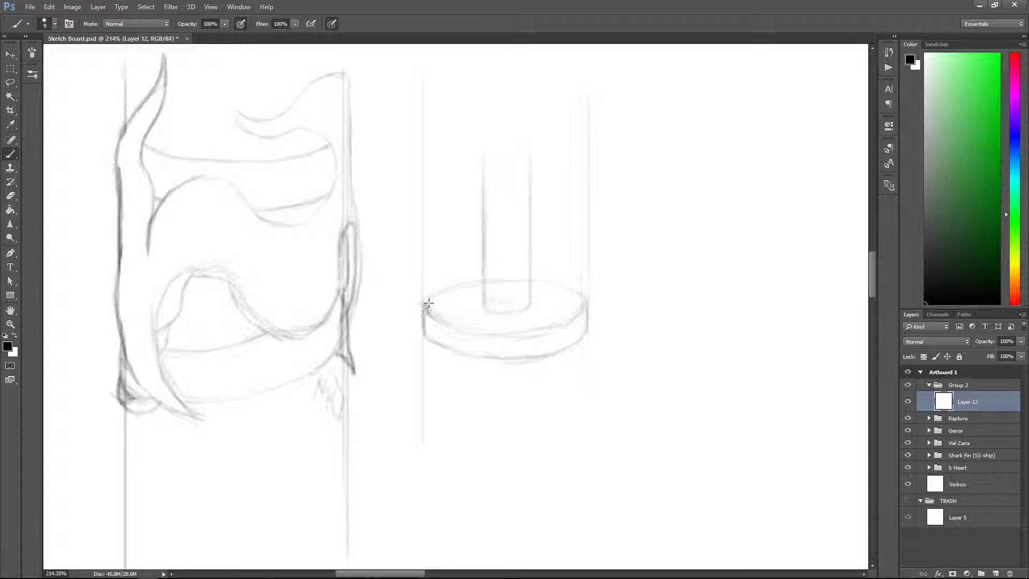
Darken the disc's front rim, scatter small flecks beneath it and draw an upward arrow beside it.
left_click_drag(427, 310, 536, 334)
scroll(495, 323, "up", 2)
scroll(496, 323, "right", 2)
scroll(391, 155, "down", 4)
scroll(391, 156, "left", 1)
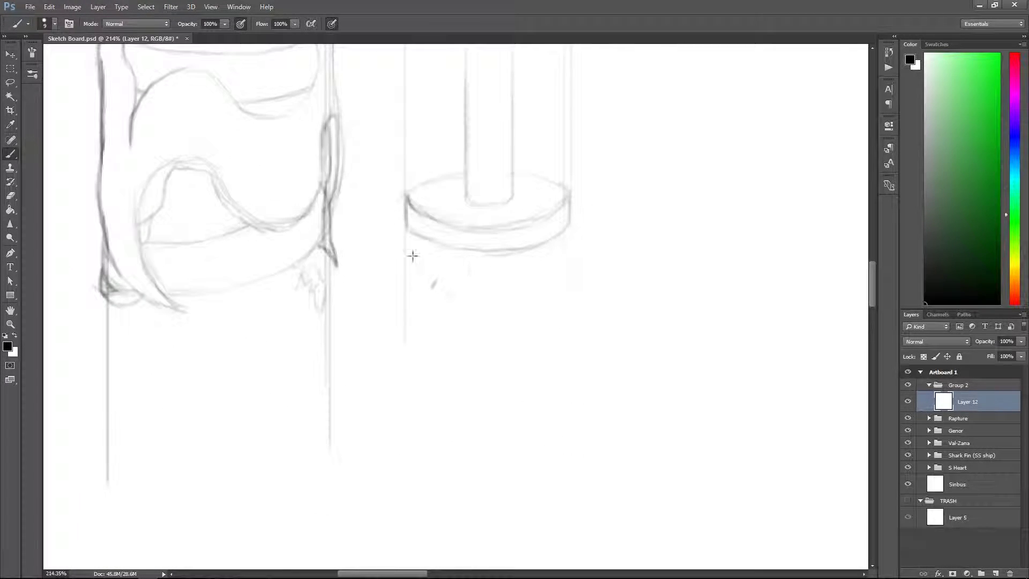
scroll(403, 331, "up", 4)
scroll(402, 331, "right", 3)
left_click_drag(474, 382, 488, 342)
Draw a third cylinder right of the arrow, with two vertical sides and an elliptical top.
left_click_drag(519, 263, 520, 471)
left_click_drag(630, 274, 631, 456)
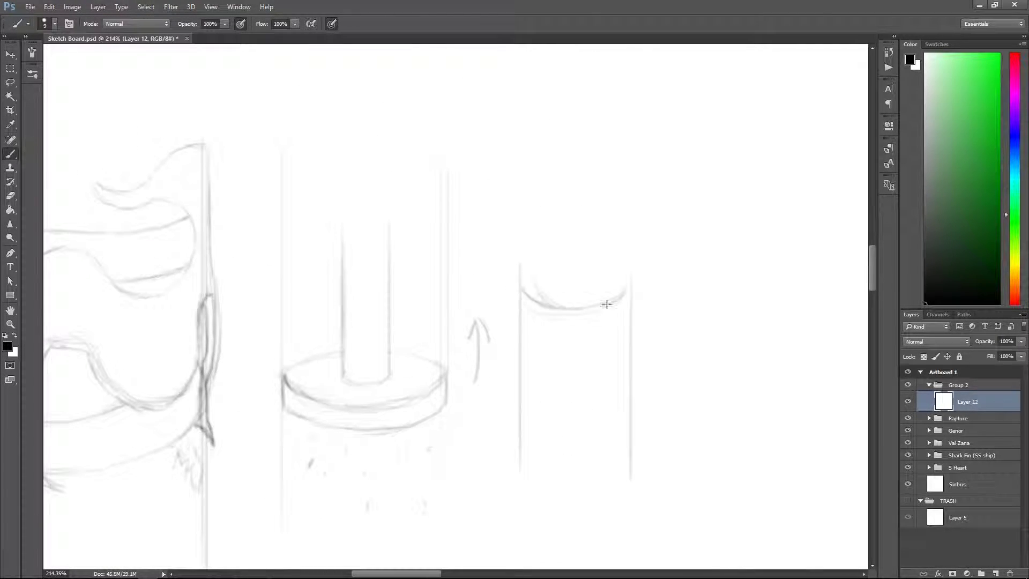
left_click_drag(522, 289, 630, 276)
Extend a shaft below the second cylinder's disc and add thin vertical rods on both sides of the central rod.
scroll(480, 290, "down", 3)
left_click_drag(420, 308, 418, 461)
left_click_drag(371, 236, 369, 448)
scroll(533, 317, "up", 3)
scroll(533, 317, "left", 1)
mouse_move(417, 382)
left_mouse_down()
mouse_move(402, 277)
mouse_move(409, 381)
left_mouse_up()
scroll(461, 321, "left", 1)
scroll(461, 322, "down", 1)
left_click_drag(407, 204, 397, 367)
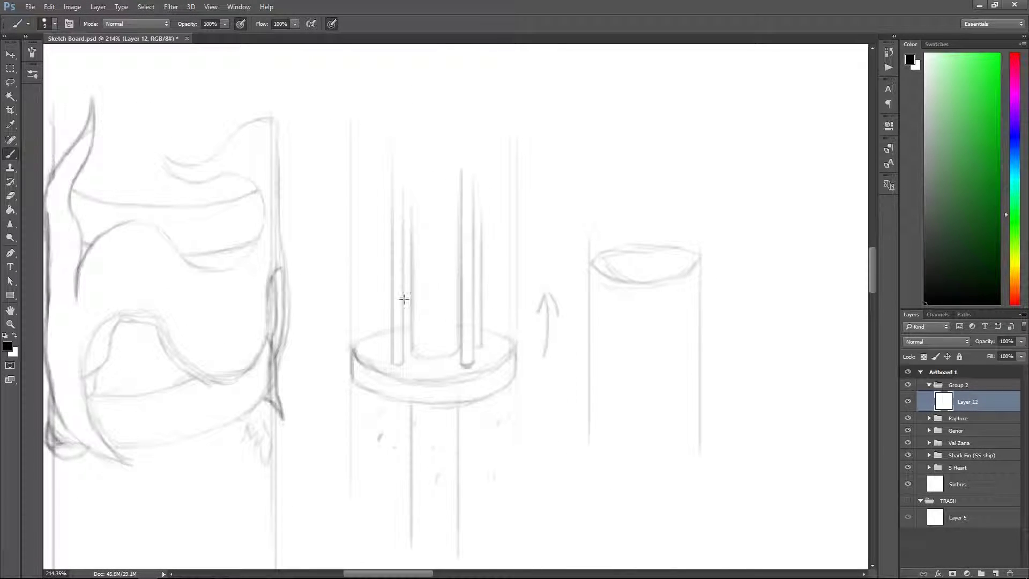
Thicken the third cylinder's top into a disc and sketch a lower ellipse with an upward arrow inside the cylinder.
scroll(410, 270, "right", 5)
scroll(409, 270, "down", 1)
mouse_move(395, 261)
left_mouse_down()
mouse_move(501, 245)
mouse_move(532, 409)
left_mouse_up()
left_click_drag(589, 252, 590, 436)
mouse_move(590, 270)
left_mouse_down()
mouse_move(546, 266)
mouse_move(588, 246)
left_mouse_up()
mouse_move(603, 257)
left_mouse_down()
mouse_move(604, 336)
mouse_move(624, 313)
left_mouse_up()
left_click_drag(398, 317, 463, 220)
scroll(463, 221, "left", 3)
Sketch small faceted crystals beside the third cylinder's top and a larger crystal beneath the cylinder.
left_click_drag(525, 190, 552, 227)
scroll(560, 176, "right", 3)
scroll(540, 211, "down", 2)
left_click_drag(526, 153, 542, 170)
scroll(546, 378, "down", 2)
scroll(547, 379, "left", 4)
mouse_move(664, 375)
left_mouse_down()
mouse_move(640, 394)
mouse_move(667, 412)
left_mouse_up()
scroll(654, 397, "up", 4)
scroll(653, 397, "right", 3)
left_click_drag(697, 292, 647, 285)
Handwrite the labels "Inner" above the second cylinder and "Outer (shells)" above the first.
scroll(506, 198, "left", 4)
left_click_drag(500, 183, 591, 192)
scroll(482, 187, "up", 1)
left_click_drag(327, 155, 536, 147)
Sketch jagged broken pieces along the shell's lower band and a pointed tooth in the upper opening.
scroll(382, 321, "down", 4)
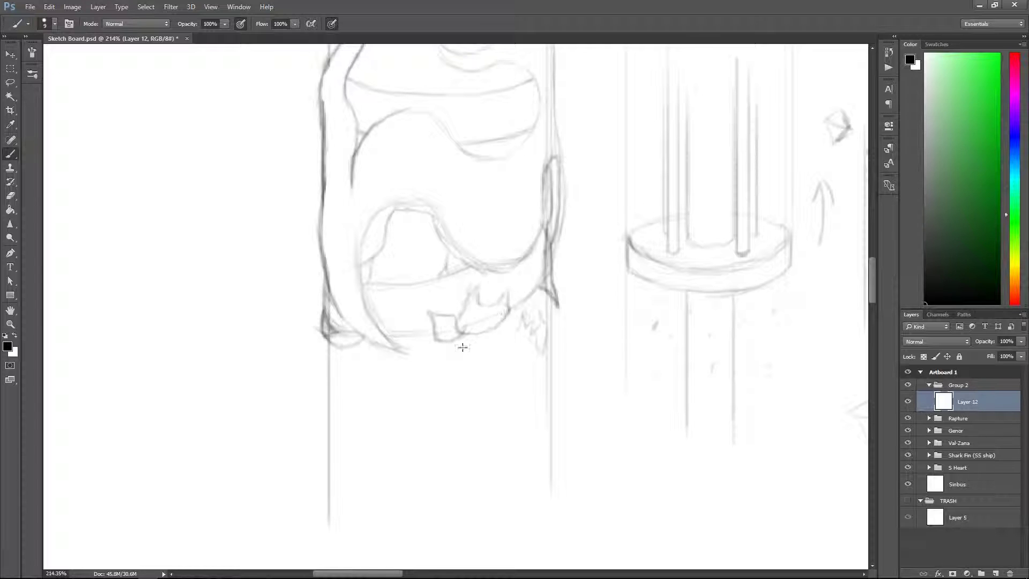
scroll(473, 307, "up", 4)
scroll(503, 322, "up", 1)
scroll(482, 316, "left", 1)
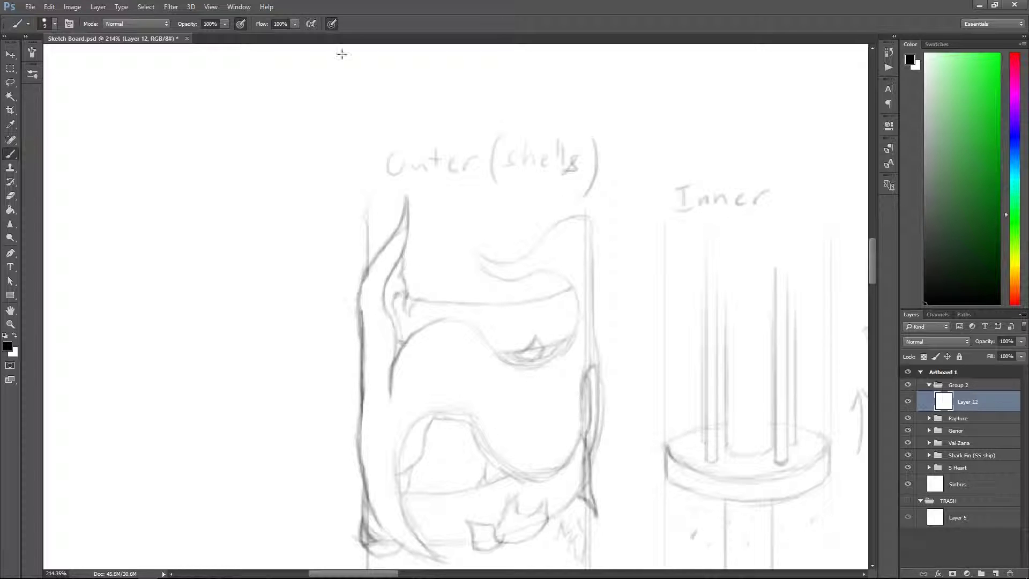
Refine the pointed tooth in the upper opening and darken the rim on both sides of it.
scroll(375, 241, "right", 2)
scroll(476, 360, "up", 5)
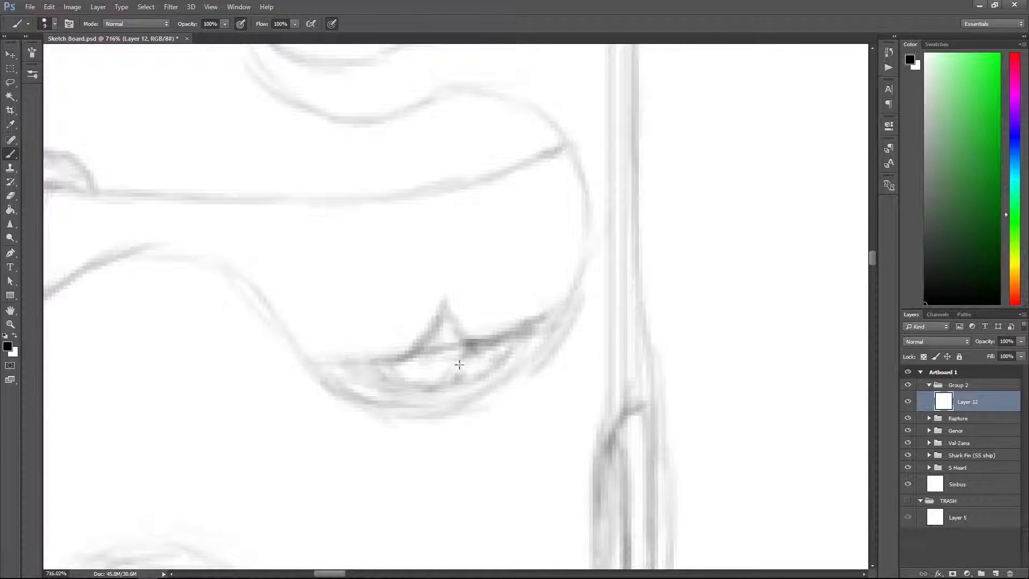
left_click_drag(423, 345, 321, 378)
mouse_move(483, 356)
left_mouse_down()
mouse_move(562, 303)
mouse_move(670, 281)
mouse_move(659, 386)
mouse_move(519, 264)
mouse_move(579, 262)
left_mouse_up()
Sketch a curved, clawed inner fragment in the upper opening and a cross curve inside the lower opening.
scroll(469, 318, "down", 5)
scroll(470, 319, "up", 4)
key("z")
scroll(546, 296, "down", 5)
scroll(546, 296, "up", 3)
key("b")
key("z")
scroll(527, 200, "down", 3)
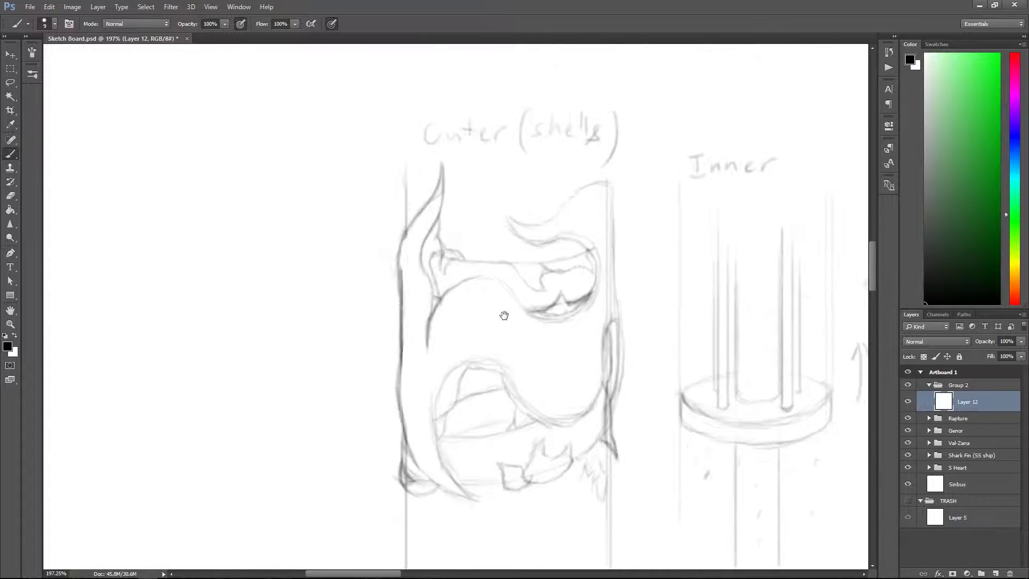
scroll(564, 230, "up", 4)
scroll(580, 305, "down", 3)
key("b")
scroll(580, 305, "up", 3)
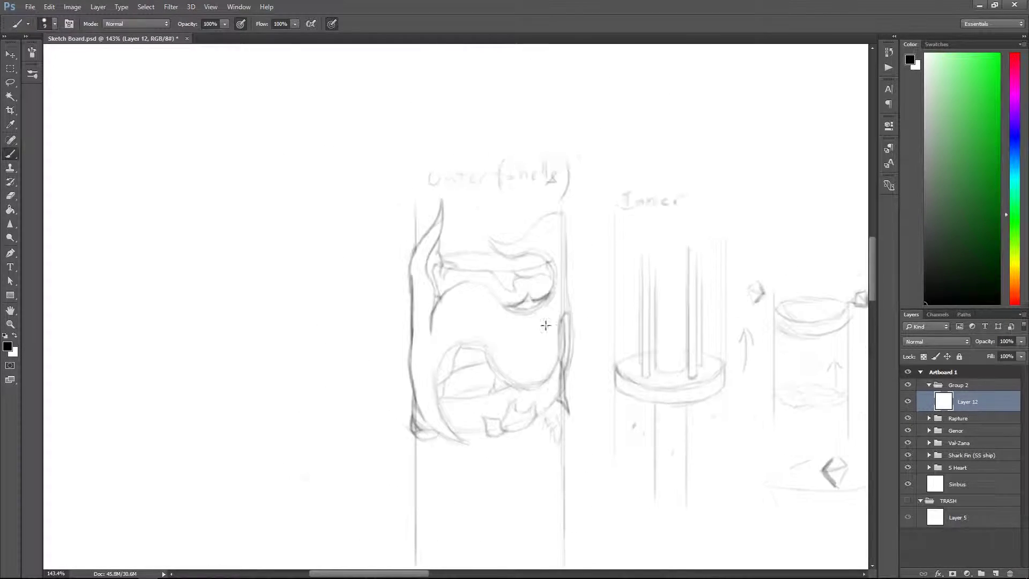
Sketch a curved horn on the upper-right crest and a slotted arm running across from behind the left spike.
scroll(576, 206, "up", 5)
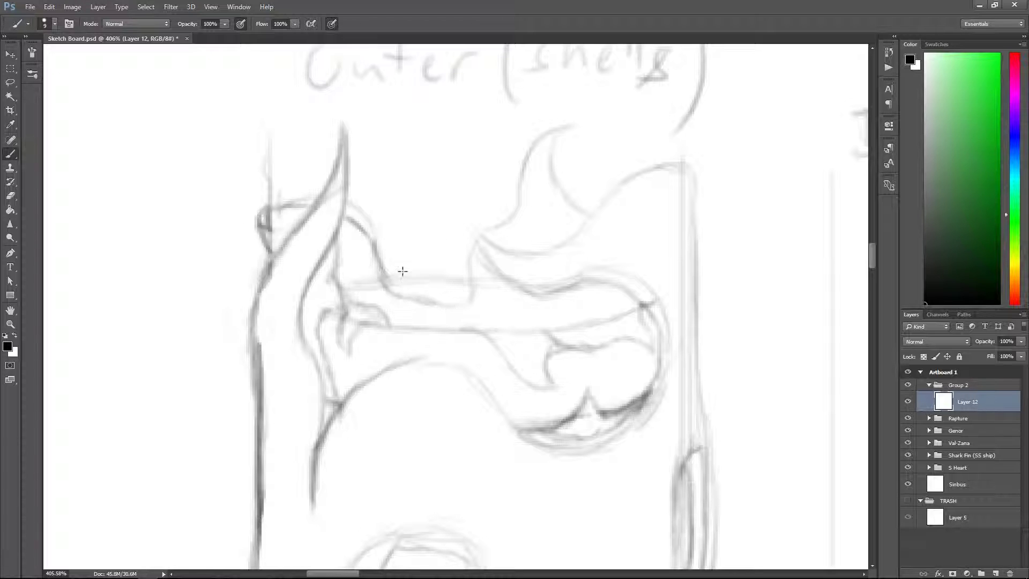
left_click_drag(452, 258, 363, 316)
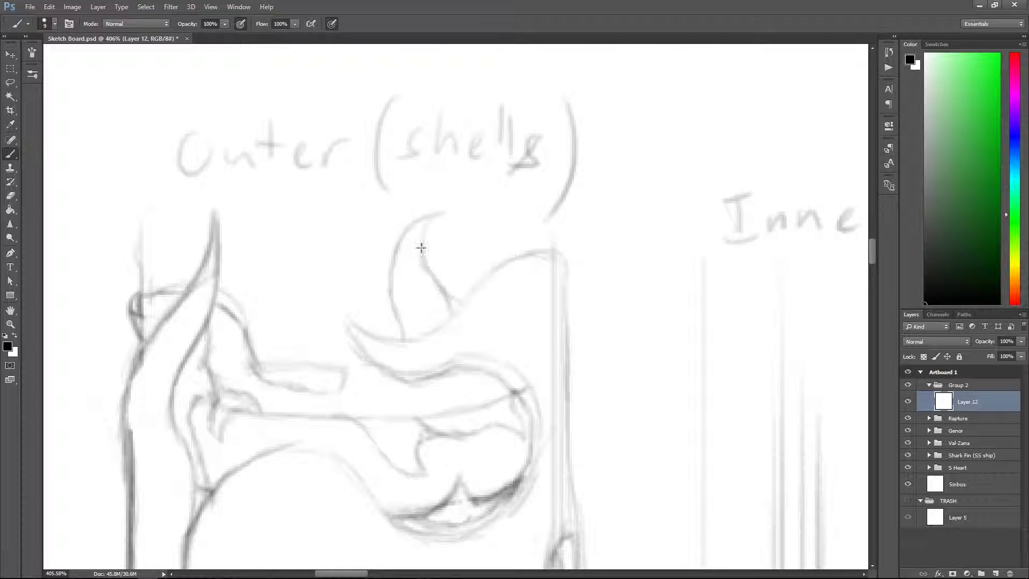
scroll(442, 299, "up", 2)
scroll(442, 299, "down", 5)
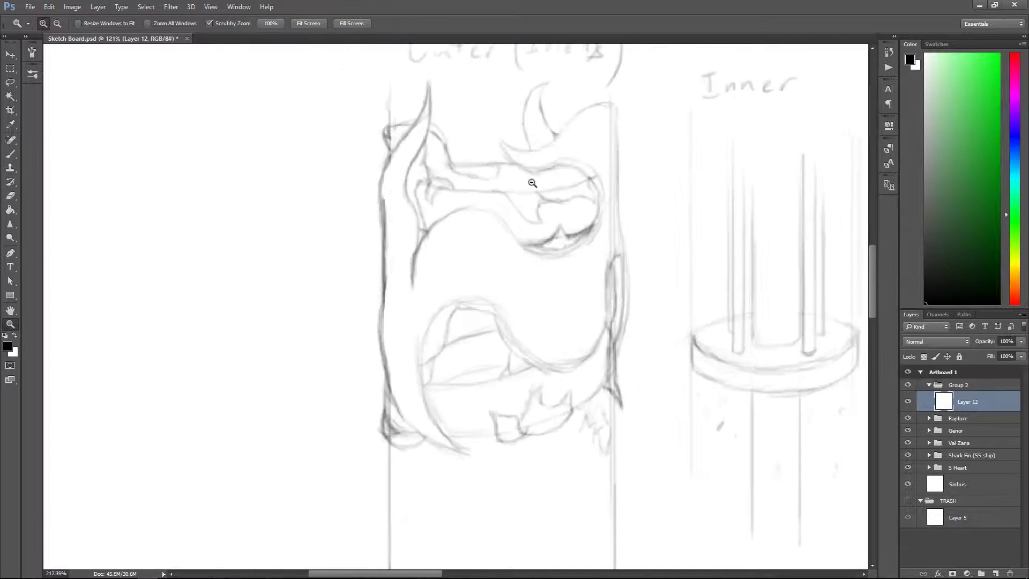
scroll(472, 223, "up", 5)
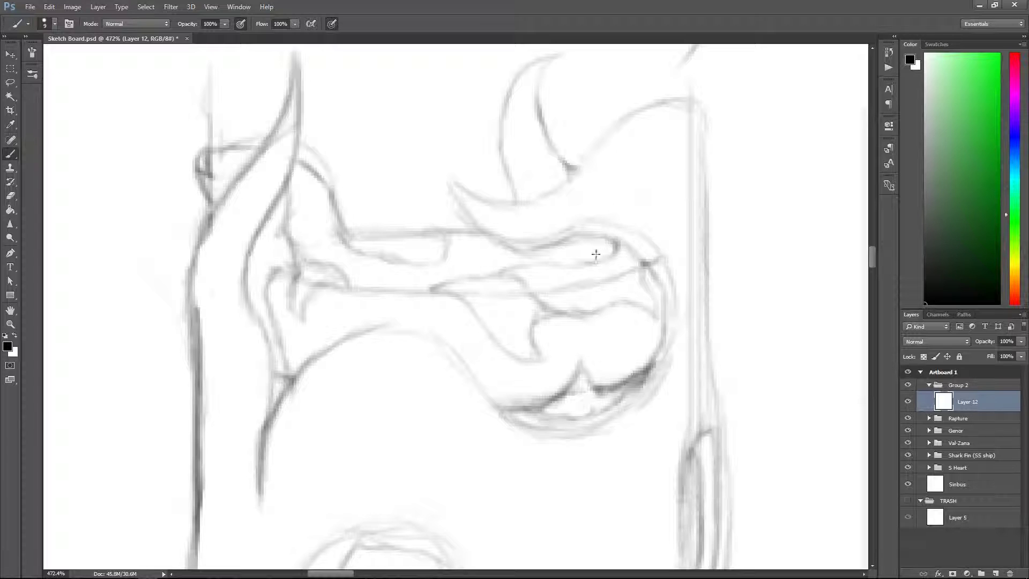
scroll(604, 113, "down", 5)
Sketch a curved fragment with a drop-shaped end and a wavy piece inside the lower opening.
scroll(469, 268, "up", 5)
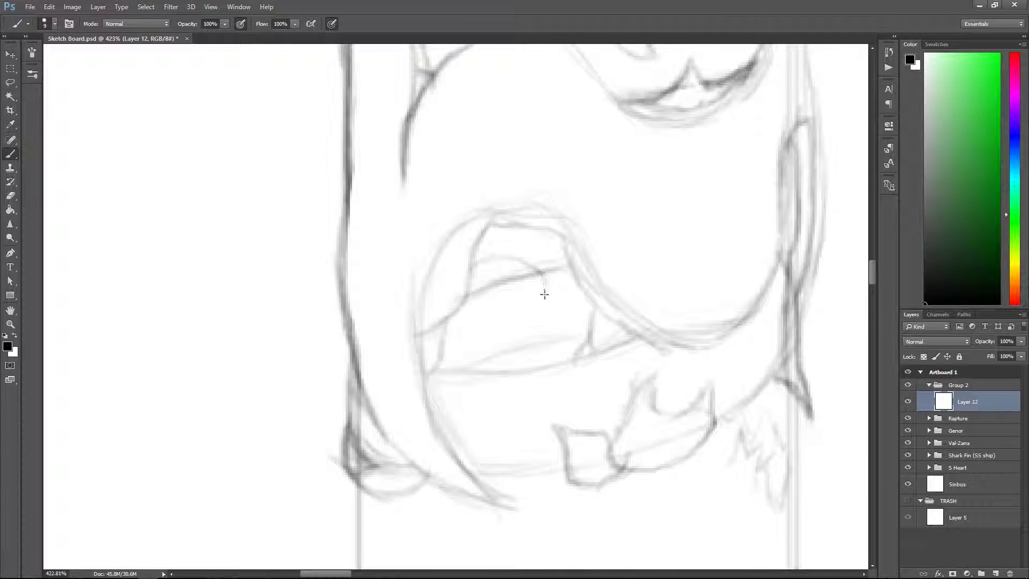
left_click_drag(544, 304, 378, 364)
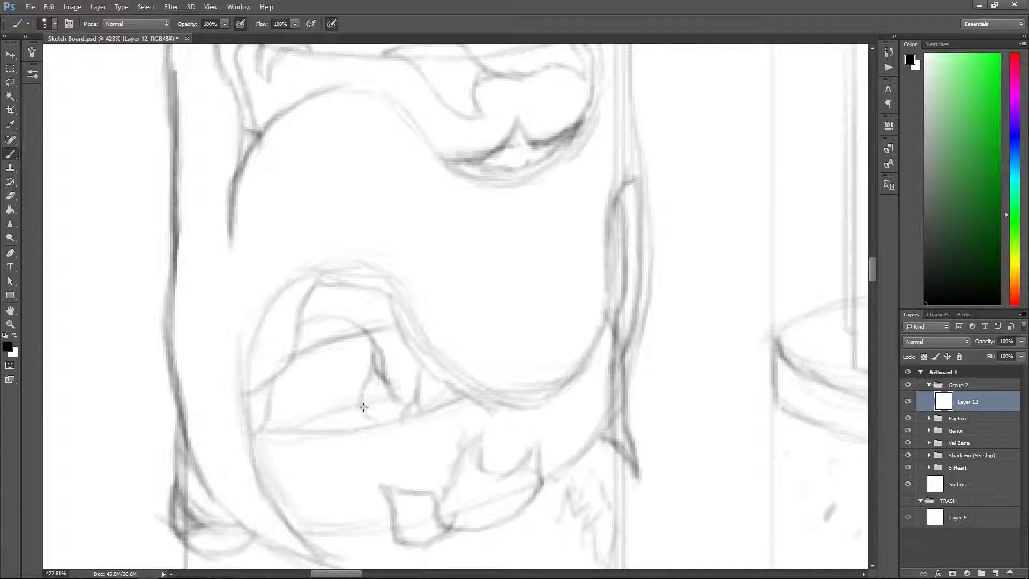
left_click_drag(386, 399, 395, 358)
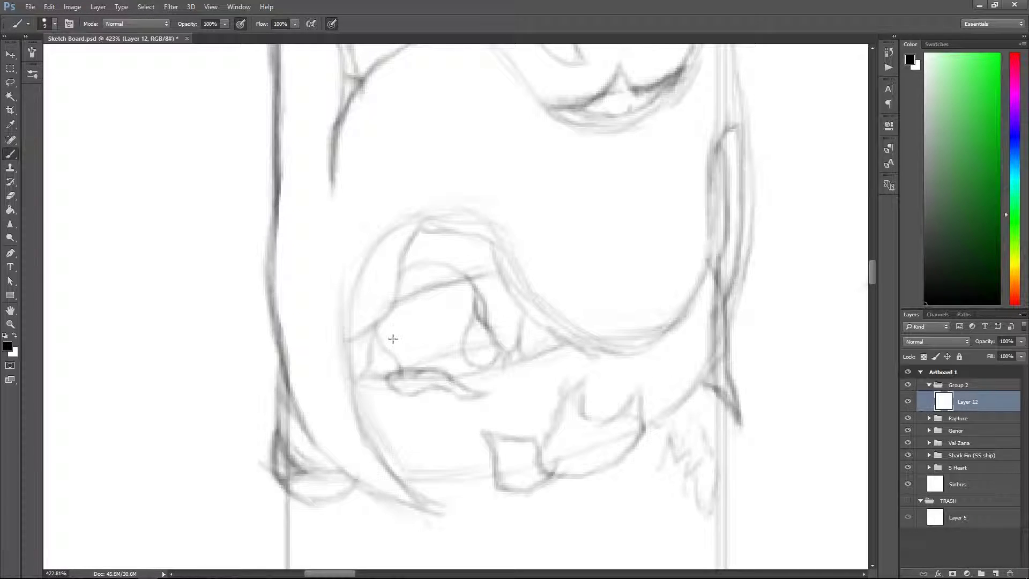
Draw a curved inner line from the base of the left spike down to the central opening's edge.
scroll(393, 339, "down", 5)
scroll(391, 251, "up", 5)
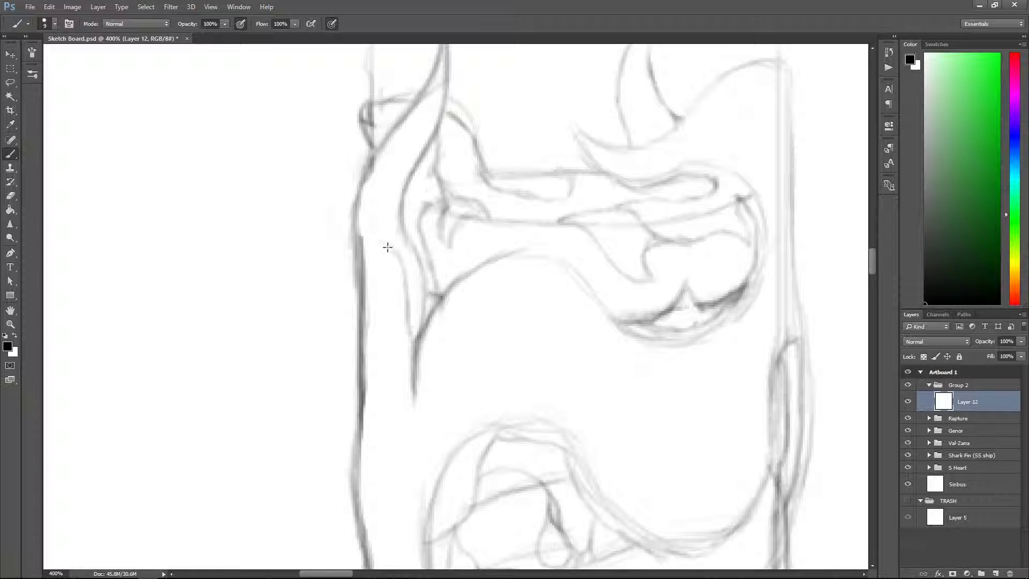
left_click_drag(368, 153, 356, 184)
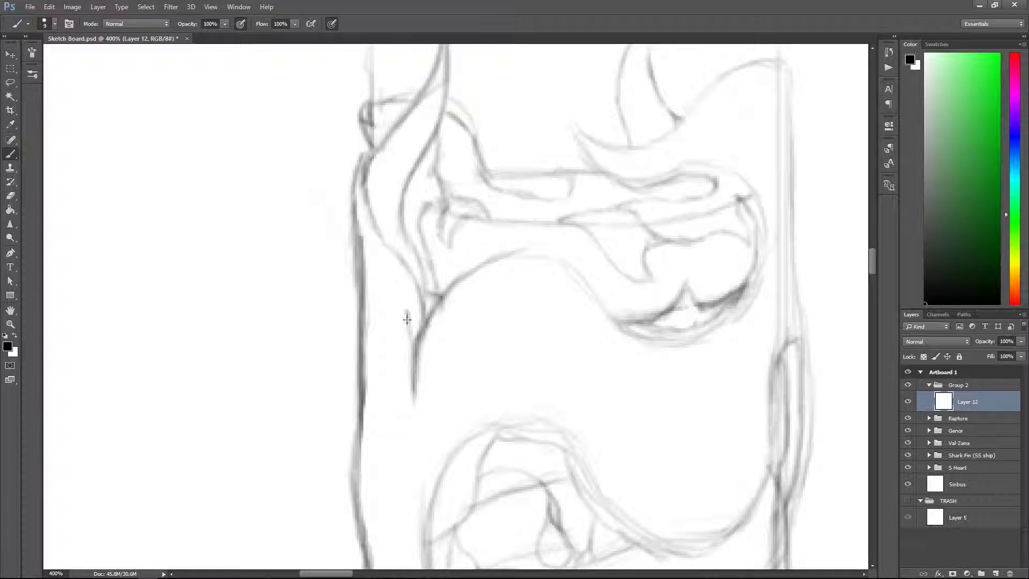
Sketch a circle in the lower-right curve of the S-shaped band and an eye-shaped outline in its upper-left curve.
scroll(400, 272, "right", 5)
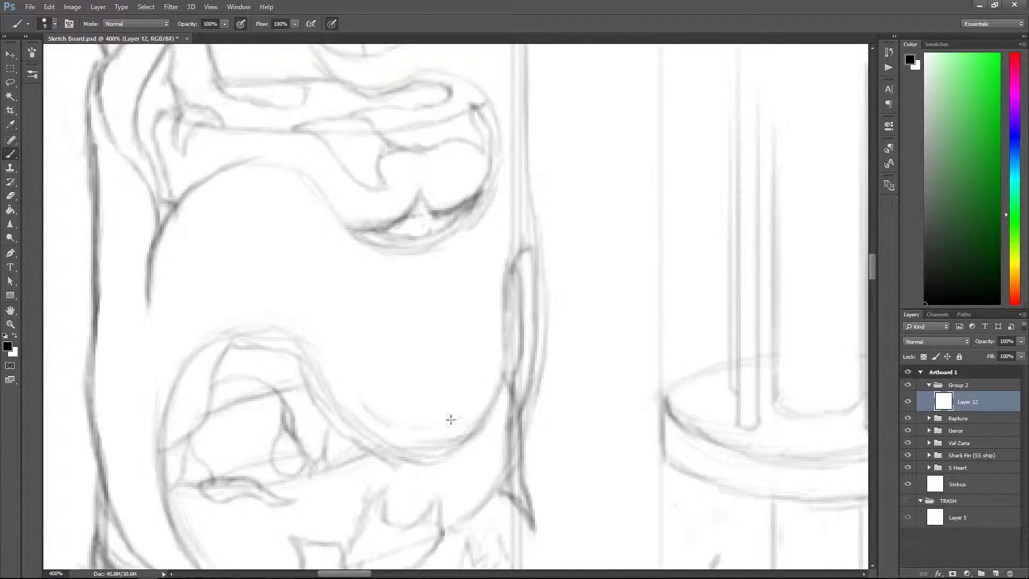
scroll(338, 230, "left", 2)
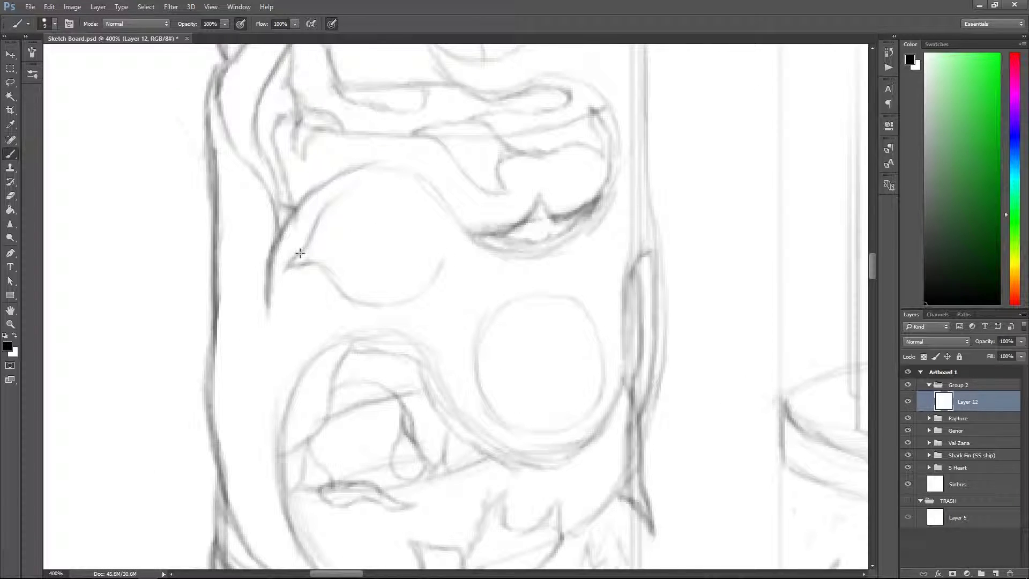
scroll(317, 264, "up", 1)
scroll(314, 267, "right", 1)
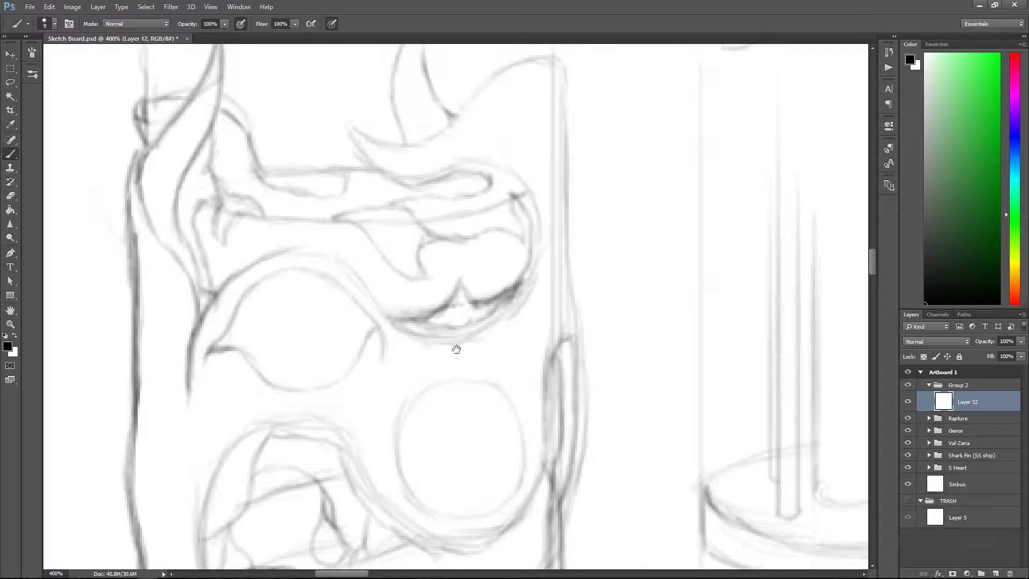
Outline a lid-like rim around the lower-right circle, joining the wave on one side and the shell's edge on the other.
scroll(375, 227, "down", 2)
scroll(302, 333, "right", 1)
mouse_move(462, 338)
left_mouse_down()
mouse_move(471, 363)
mouse_move(450, 417)
mouse_move(429, 405)
left_mouse_up()
scroll(486, 246, "up", 1)
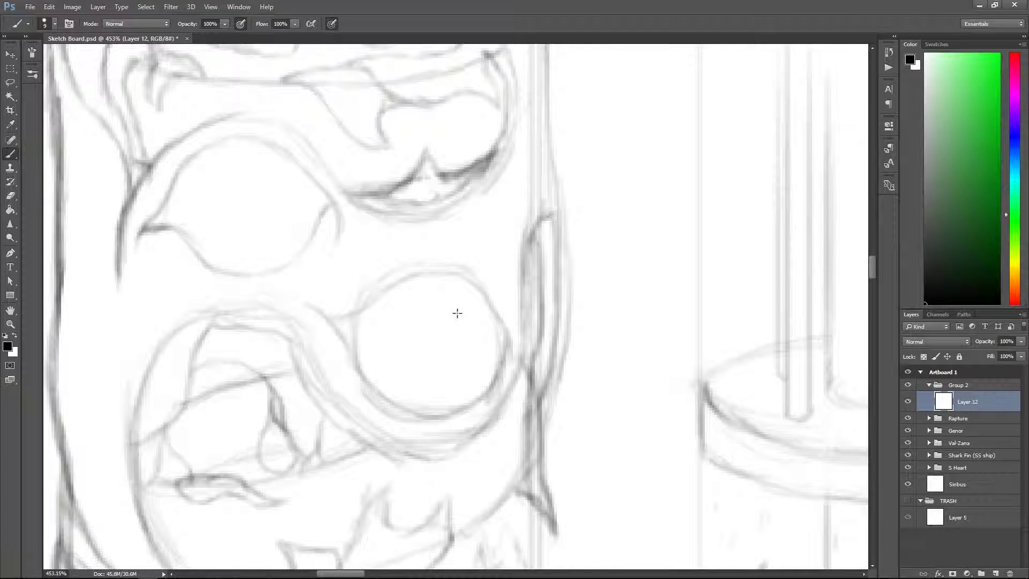
mouse_move(457, 577)
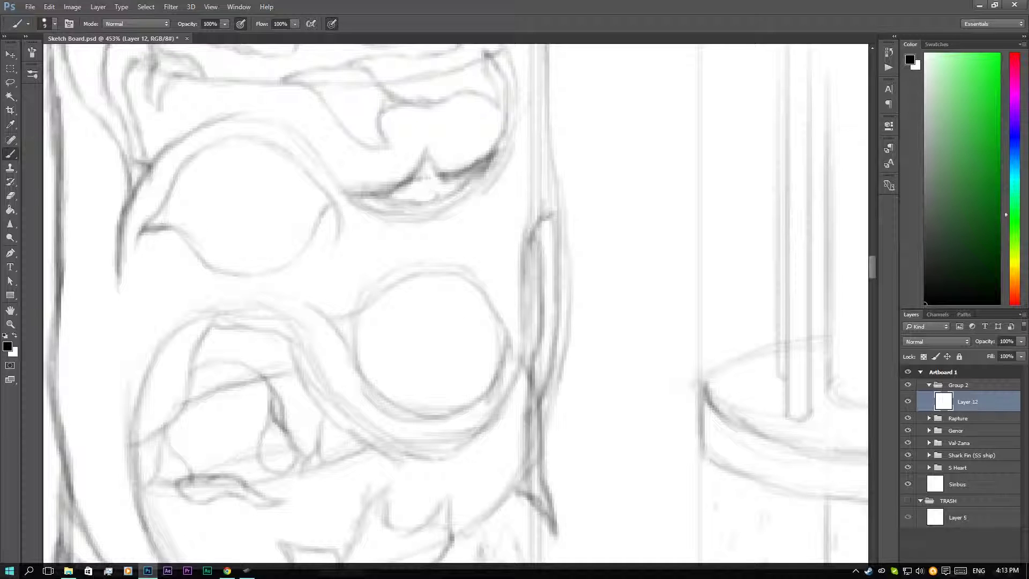
scroll(537, 271, "up", 3)
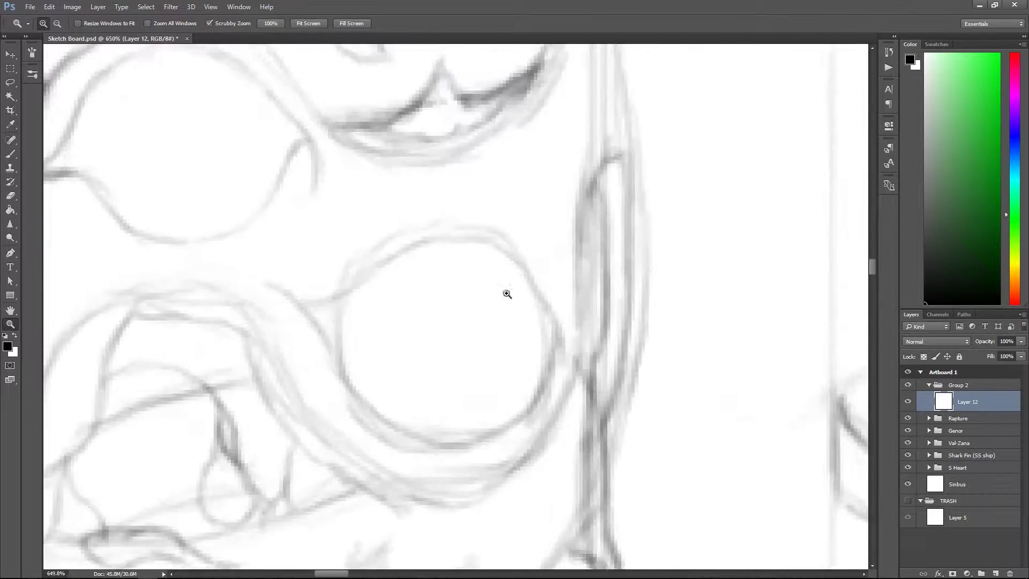
mouse_move(563, 323)
left_mouse_down()
mouse_move(568, 241)
mouse_move(507, 474)
left_mouse_up()
scroll(507, 474, "down", 5)
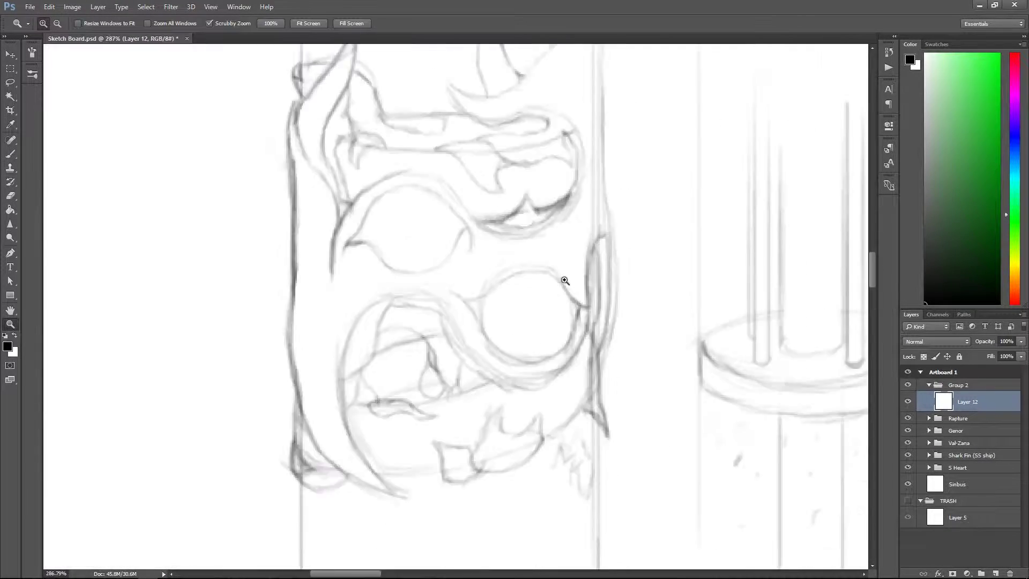
Draw a smaller circle within the lower-right rim and complete a circle inside the upper-left eye shape.
scroll(391, 304, "up", 6)
mouse_move(375, 359)
left_mouse_down()
mouse_move(531, 281)
mouse_move(589, 314)
mouse_move(484, 451)
mouse_move(468, 451)
mouse_move(595, 423)
left_mouse_up()
scroll(253, 260, "down", 2)
scroll(194, 174, "up", 2)
left_click_drag(194, 174, 199, 279)
left_click_drag(415, 172, 397, 142)
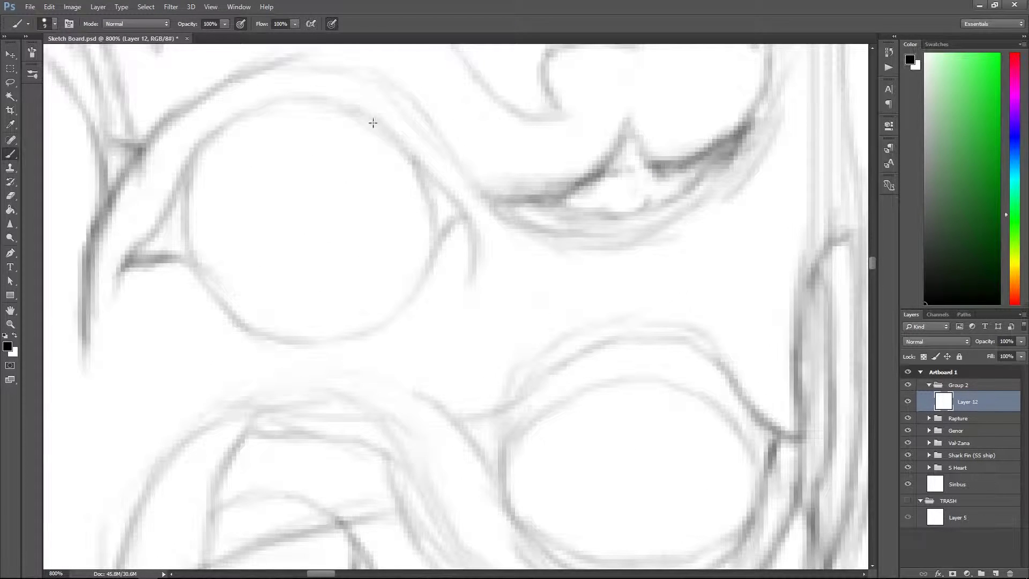
Strengthen the upper-left eye's top lid and draw a rounded eyeball line inside its lower rim.
scroll(397, 142, "down", 2)
scroll(342, 252, "up", 2)
left_click_drag(565, 260, 578, 324)
scroll(578, 324, "down", 2)
scroll(545, 403, "up", 2)
left_click_drag(181, 253, 389, 274)
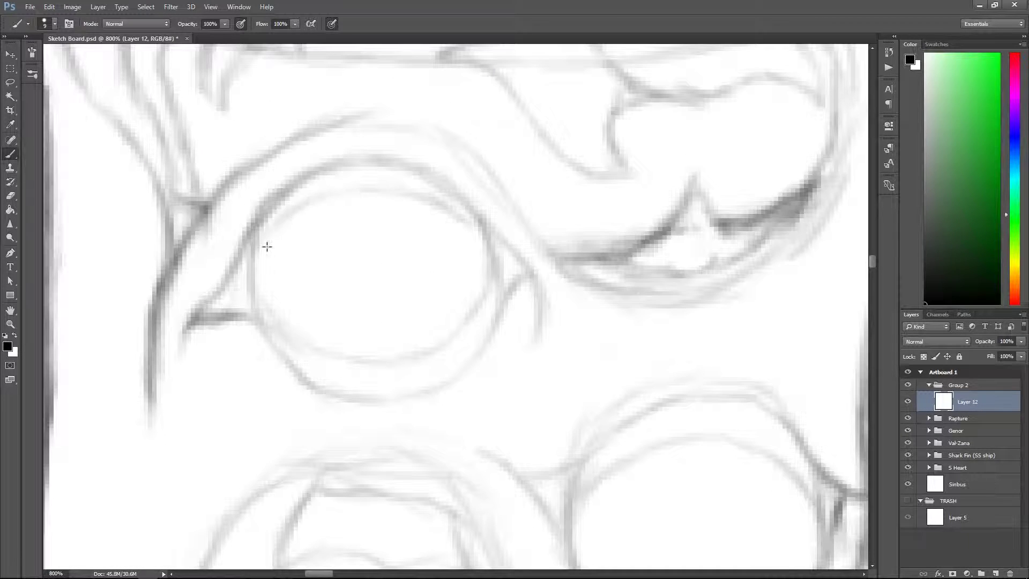
Draw a narrow diamond-shaped pupil inside the lower-right eye.
key("z")
mouse_move(515, 195)
left_mouse_down()
mouse_move(469, 194)
mouse_move(480, 273)
mouse_move(450, 340)
mouse_move(523, 349)
left_mouse_up()
key("b")
left_click_drag(481, 250, 440, 349)
left_click_drag(440, 349, 471, 387)
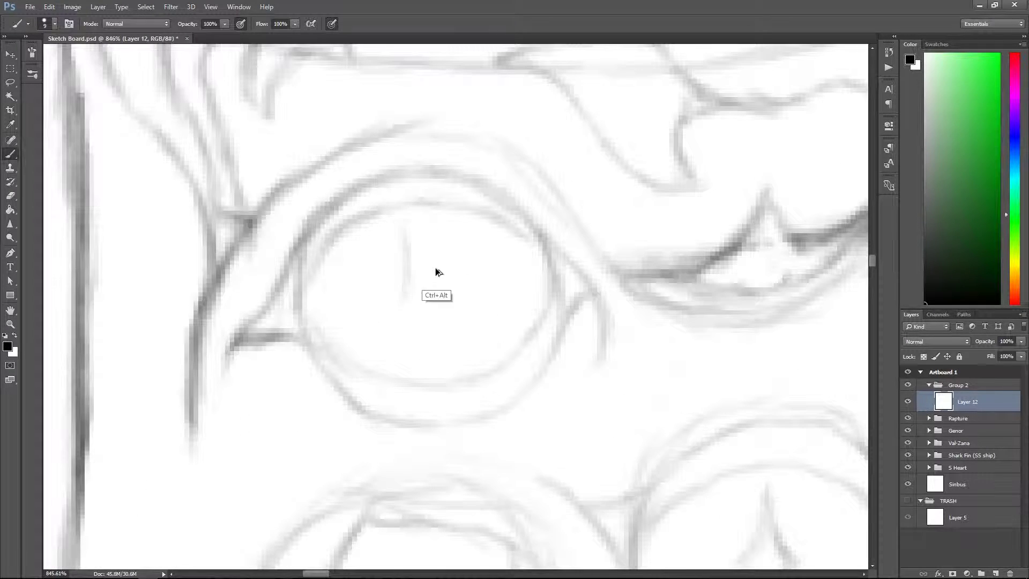
Undo the stray pupil strokes and draw a narrow diamond-shaped pupil in the centre of the upper-left eye.
key("ctrl+alt+z")
key("ctrl+alt+z")
key("ctrl+alt+z")
mouse_move(319, 229)
left_mouse_down()
mouse_move(490, 204)
mouse_move(571, 282)
mouse_move(375, 214)
mouse_move(558, 352)
mouse_move(502, 395)
mouse_move(349, 390)
mouse_move(429, 374)
left_mouse_up()
mouse_move(310, 321)
left_mouse_down()
mouse_move(483, 356)
mouse_move(343, 391)
left_mouse_up()
mouse_move(416, 225)
left_mouse_down()
mouse_move(399, 294)
mouse_move(431, 356)
left_mouse_up()
mouse_move(401, 301)
left_mouse_down()
mouse_move(431, 357)
mouse_move(354, 300)
mouse_move(449, 235)
mouse_move(500, 230)
mouse_move(419, 262)
left_mouse_up()
key("z")
key("b")
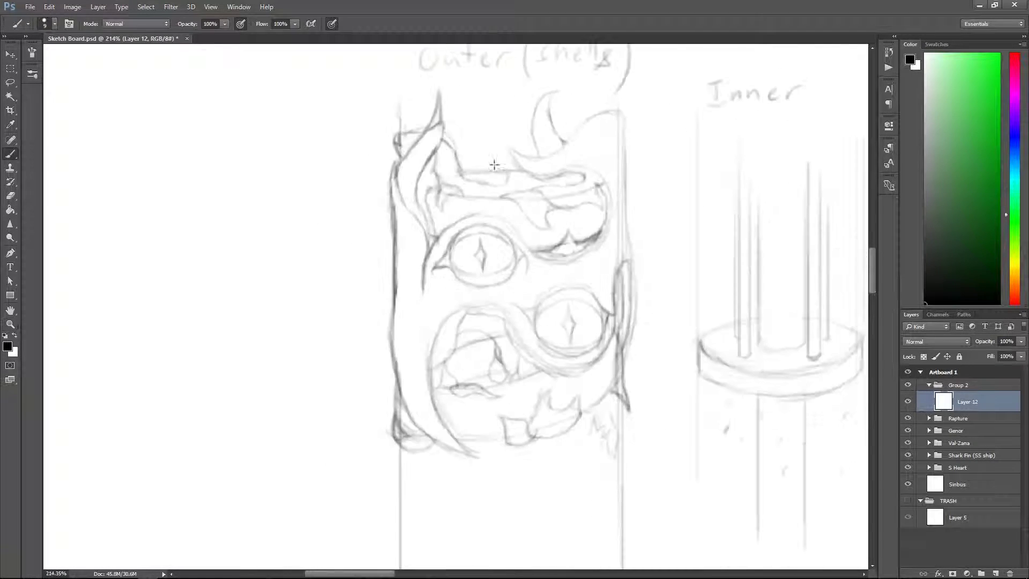
Darken the shell's left edge with a bold, slightly wavy line running down from the base of the horn.
scroll(396, 177, "up", 5)
mouse_move(412, 161)
left_mouse_down()
mouse_move(386, 219)
mouse_move(380, 450)
left_mouse_up()
scroll(422, 233, "down", 2)
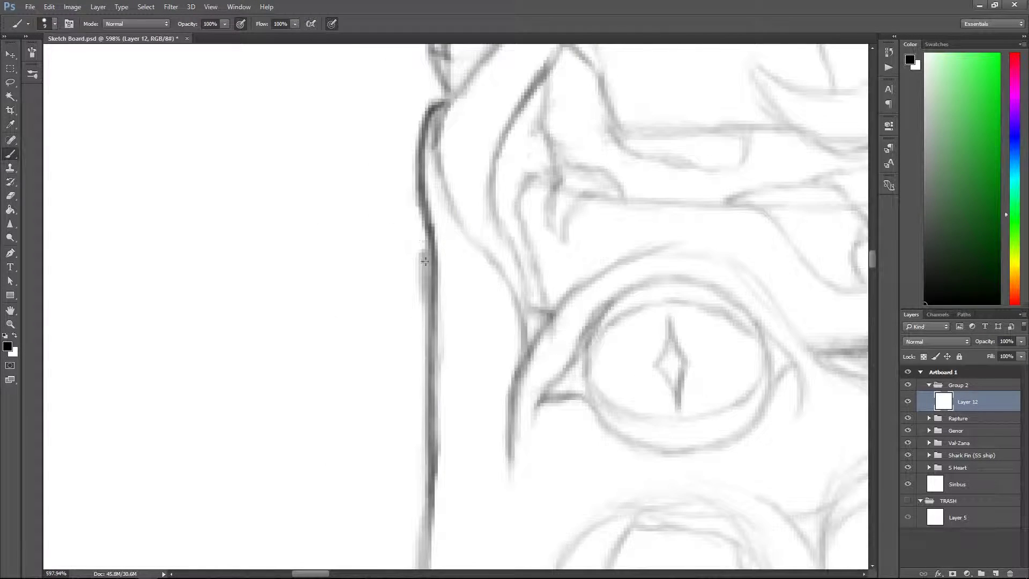
scroll(421, 234, "down", 3)
scroll(460, 230, "up", 3)
mouse_move(464, 225)
left_mouse_down()
mouse_move(458, 383)
mouse_move(455, 512)
left_mouse_up()
scroll(462, 255, "down", 4)
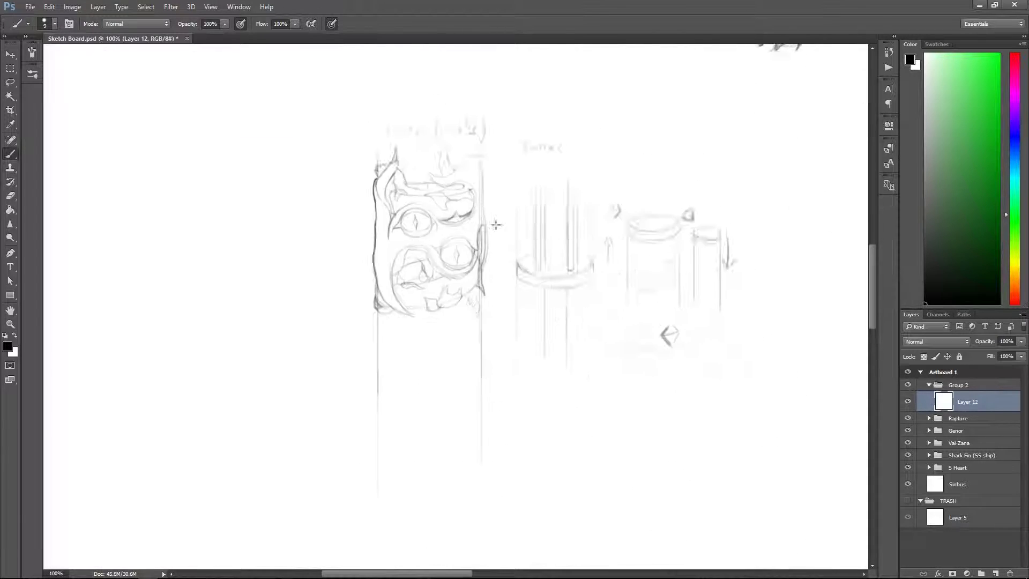
Darken the lower part of the shell's left edge and the left curve of the S-shaped band toward the bottom.
scroll(462, 256, "up", 5)
scroll(365, 189, "down", 1)
scroll(365, 188, "down", 1)
scroll(340, 402, "up", 2)
mouse_move(214, 182)
left_mouse_down()
mouse_move(436, 436)
mouse_move(530, 471)
left_mouse_up()
scroll(361, 363, "up", 4)
left_click_drag(370, 461, 338, 353)
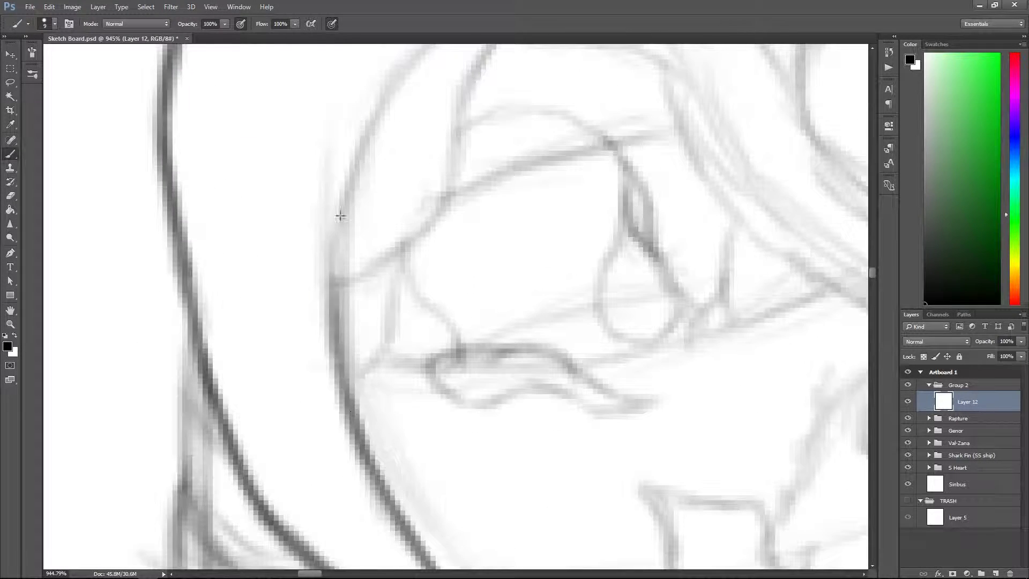
Outline a pointed tusk at the lower end of the S-shaped band, beside the shell's left edge.
scroll(420, 252, "down", 2)
scroll(351, 232, "up", 1)
mouse_move(362, 277)
left_mouse_down()
mouse_move(429, 442)
mouse_move(458, 231)
left_mouse_up()
mouse_move(423, 434)
left_mouse_down()
mouse_move(462, 230)
mouse_move(433, 430)
mouse_move(480, 483)
mouse_move(455, 276)
mouse_move(488, 407)
mouse_move(482, 534)
left_mouse_up()
key("z")
scroll(512, 233, "down", 4)
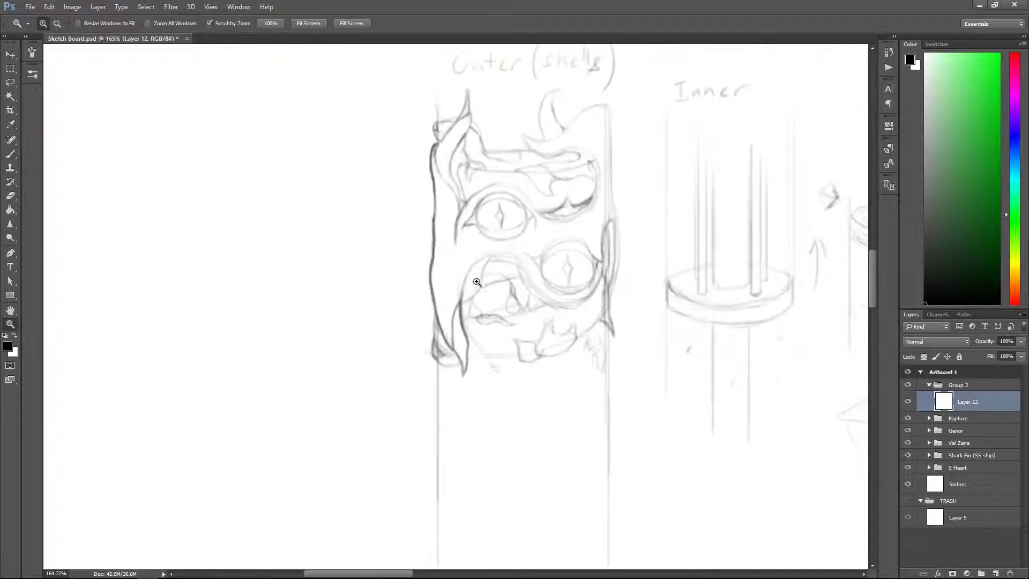
Darken the curved edges of the upper-left horn down to the corner above the upper-left eye.
scroll(512, 233, "up", 4)
key("b")
mouse_move(431, 313)
left_mouse_down()
mouse_move(517, 375)
mouse_move(451, 369)
mouse_move(509, 381)
left_mouse_up()
scroll(451, 228, "up", 2)
mouse_move(451, 227)
left_mouse_down()
mouse_move(372, 429)
mouse_move(448, 429)
left_mouse_up()
scroll(447, 429, "up", 2)
mouse_move(296, 292)
left_mouse_down()
mouse_move(390, 174)
mouse_move(413, 81)
mouse_move(486, 91)
mouse_move(584, 142)
left_mouse_up()
scroll(584, 142, "down", 4)
scroll(313, 196, "up", 4)
left_click_drag(313, 195, 322, 370)
Trace a bold arch over the upper-left eye and continue it into the lip lines beneath the central opening.
scroll(322, 369, "down", 4)
scroll(524, 196, "up", 4)
left_click_drag(418, 209, 503, 289)
mouse_move(284, 252)
left_mouse_down()
mouse_move(408, 271)
mouse_move(557, 401)
mouse_move(635, 432)
left_mouse_up()
mouse_move(498, 378)
left_mouse_down()
mouse_move(622, 394)
mouse_move(609, 309)
mouse_move(654, 370)
mouse_move(689, 333)
mouse_move(615, 425)
mouse_move(598, 409)
left_mouse_up()
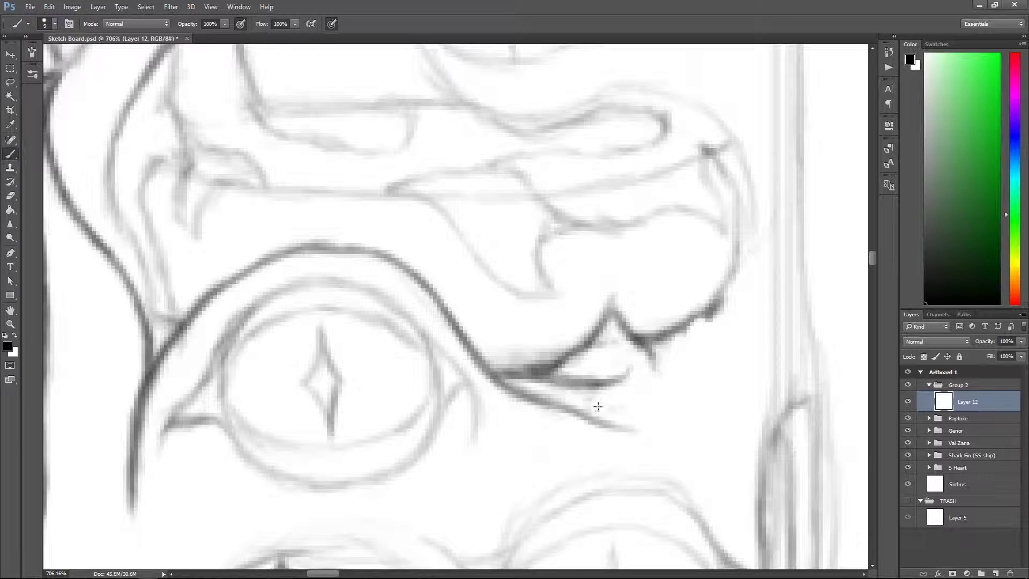
Undo the last lip stroke and darken the rounded right side of the central opening with its outer rim line.
key("ctrl+z")
left_click_drag(612, 247, 591, 309)
mouse_move(718, 207)
left_mouse_down()
mouse_move(731, 223)
mouse_move(673, 398)
left_mouse_up()
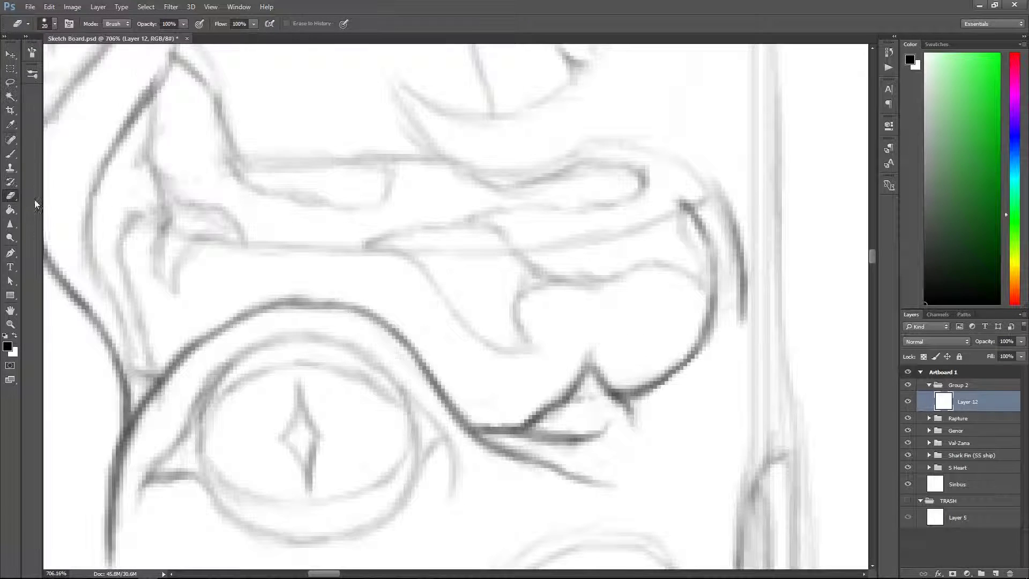
Draw the raised upper-right shell contour, sweeping from the large horn's base over to the right edge.
left_click_drag(723, 211, 651, 261)
left_click_drag(597, 209, 637, 282)
mouse_move(530, 300)
left_mouse_down()
mouse_move(481, 251)
mouse_move(690, 94)
mouse_move(730, 100)
mouse_move(742, 281)
left_mouse_up()
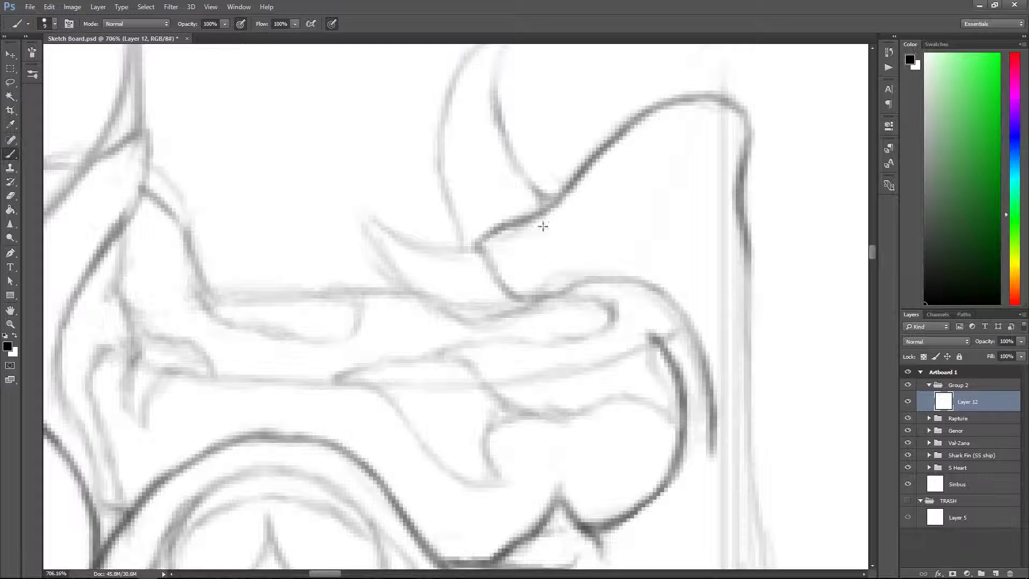
Outline the small left-pointing horn, close its base, and darken the rim curving from it to the right.
mouse_move(461, 252)
left_mouse_down()
mouse_move(592, 300)
mouse_move(517, 258)
mouse_move(640, 338)
mouse_move(627, 340)
mouse_move(575, 302)
left_mouse_up()
left_click_drag(626, 354, 386, 326)
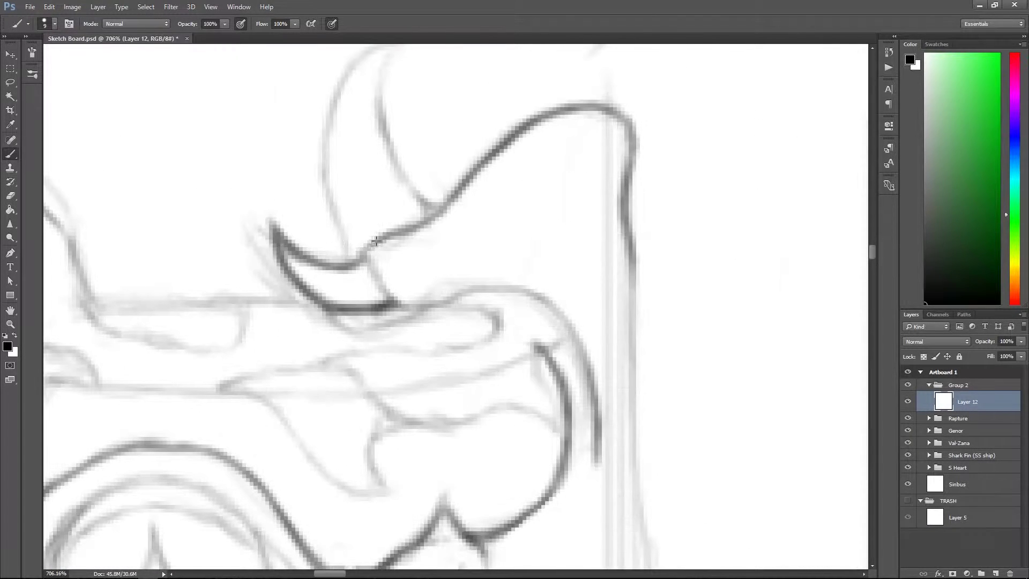
key("z")
scroll(555, 264, "up", 5)
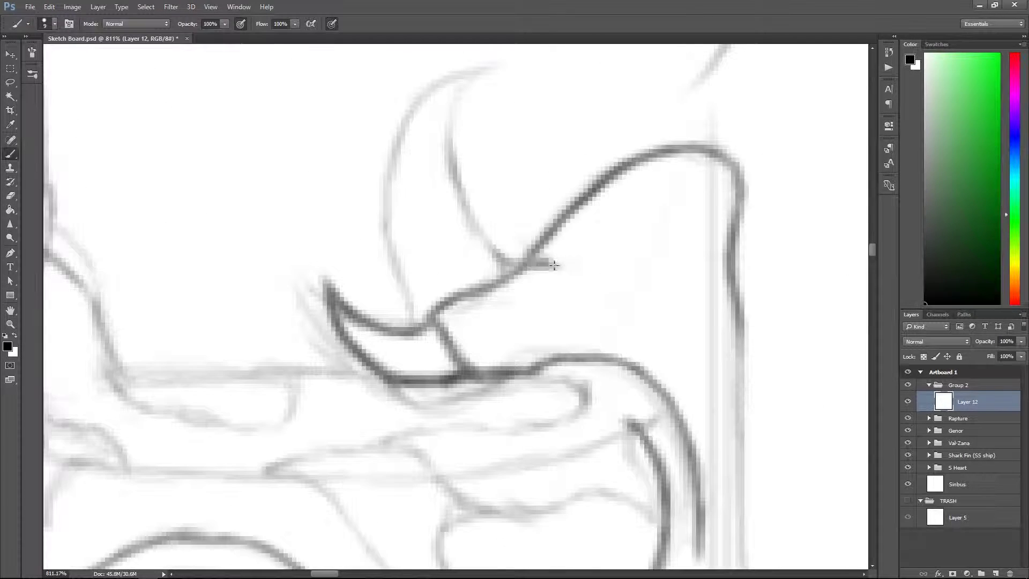
scroll(489, 195, "down", 3)
Darken the inner edges of the upper-left horn where it twists down toward the eye arch.
key("b")
scroll(565, 168, "up", 5)
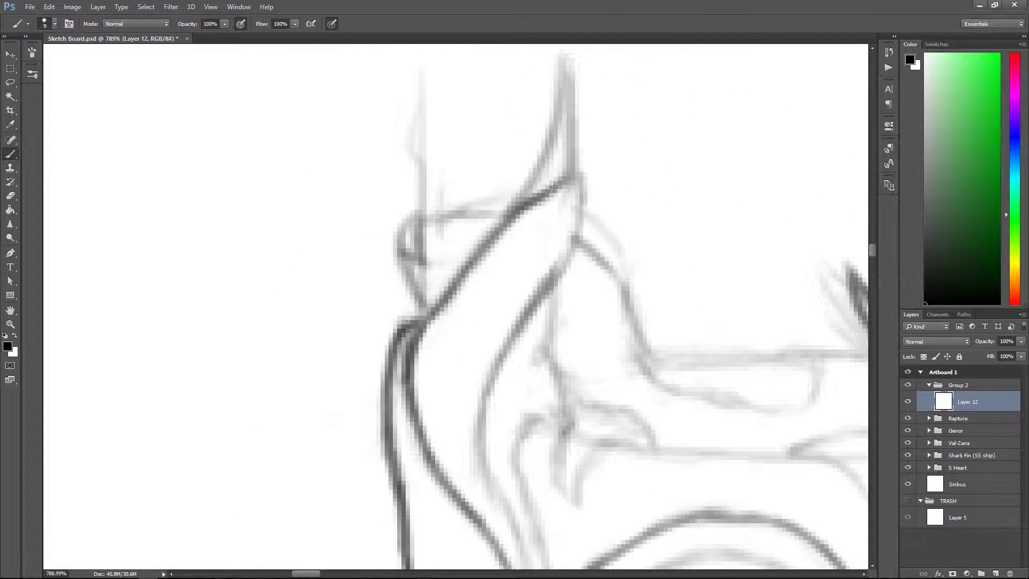
scroll(482, 225, "down", 2)
scroll(444, 252, "up", 2)
mouse_move(444, 252)
left_mouse_down()
mouse_move(479, 135)
mouse_move(418, 305)
mouse_move(365, 365)
left_mouse_up()
scroll(364, 364, "down", 3)
scroll(493, 280, "up", 4)
Trace the stepped upper edge of the band between the horns and the fang-shaped outline in the central opening.
mouse_move(494, 280)
left_mouse_down()
mouse_move(643, 437)
mouse_move(697, 239)
mouse_move(676, 355)
mouse_move(473, 330)
mouse_move(345, 275)
mouse_move(359, 369)
mouse_move(471, 436)
mouse_move(456, 357)
mouse_move(523, 354)
left_mouse_up()
mouse_move(270, 299)
left_mouse_down()
mouse_move(401, 274)
mouse_move(314, 228)
mouse_move(482, 210)
mouse_move(525, 166)
mouse_move(495, 274)
mouse_move(546, 277)
mouse_move(440, 260)
left_mouse_up()
left_click_drag(514, 292, 482, 306)
mouse_move(513, 252)
left_mouse_down()
mouse_move(440, 265)
mouse_move(588, 292)
mouse_move(439, 279)
left_mouse_up()
mouse_move(514, 310)
left_mouse_down()
mouse_move(428, 266)
mouse_move(645, 282)
mouse_move(589, 282)
mouse_move(580, 343)
left_mouse_up()
left_click_drag(450, 316, 584, 343)
left_click_drag(449, 278, 519, 300)
Draw the notched fold and hooked fang lines along the inner side of the upper-left horn.
mouse_move(437, 241)
left_mouse_down()
mouse_move(496, 348)
mouse_move(378, 319)
left_mouse_up()
left_click_drag(356, 225, 375, 386)
left_click_drag(353, 329, 381, 398)
left_click_drag(388, 456, 379, 449)
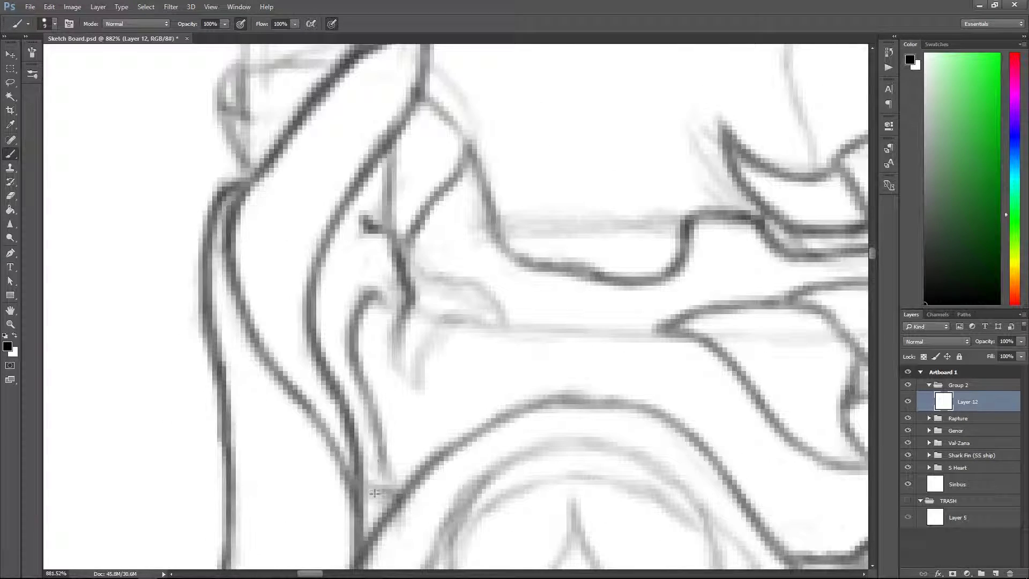
scroll(423, 347, "up", 5)
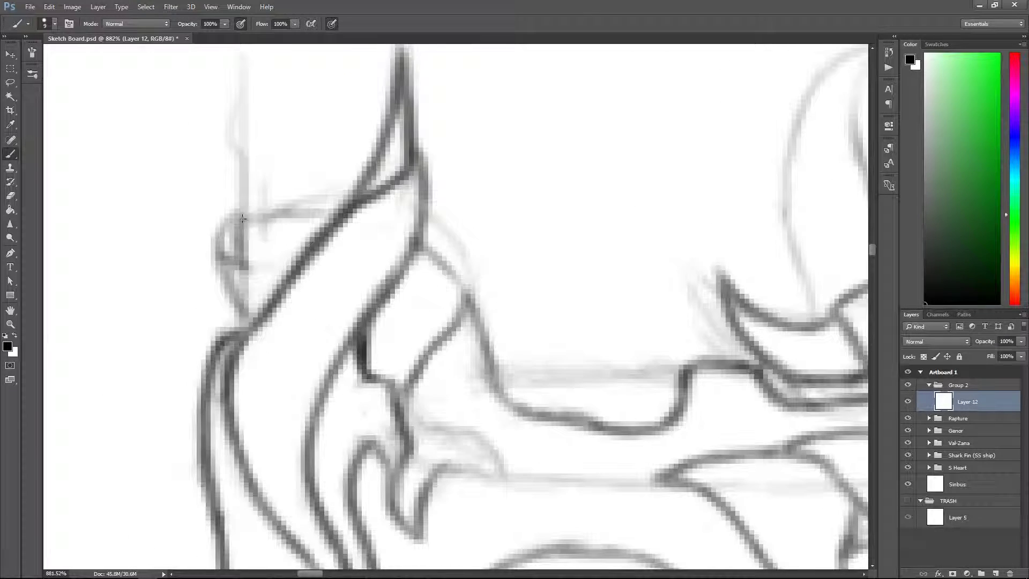
Outline the small curled loop at the shell's top-left edge and join it to the horn.
mouse_move(242, 219)
left_mouse_down()
mouse_move(230, 314)
mouse_move(329, 203)
mouse_move(351, 161)
left_mouse_up()
left_click_drag(279, 235, 203, 201)
left_click_drag(206, 257, 202, 201)
scroll(203, 201, "down", 5)
scroll(395, 294, "up", 6)
mouse_move(375, 278)
left_mouse_down()
mouse_move(439, 268)
mouse_move(330, 394)
left_mouse_up()
scroll(329, 393, "down", 5)
Darken the vertical column edge rising above the curled loop.
key("z")
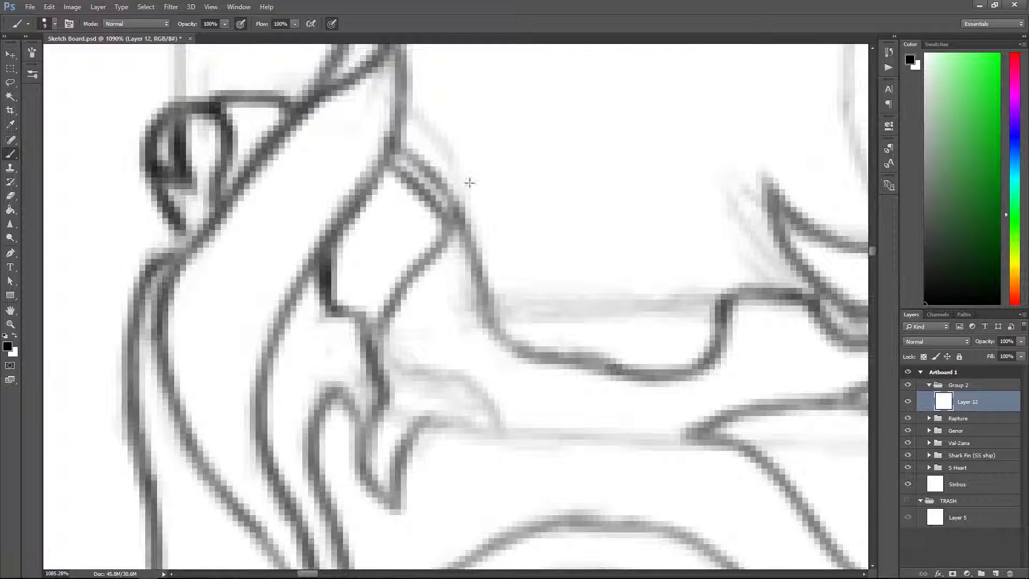
scroll(401, 160, "down", 2)
key("b")
scroll(356, 230, "up", 3)
left_click_drag(356, 236, 355, 69)
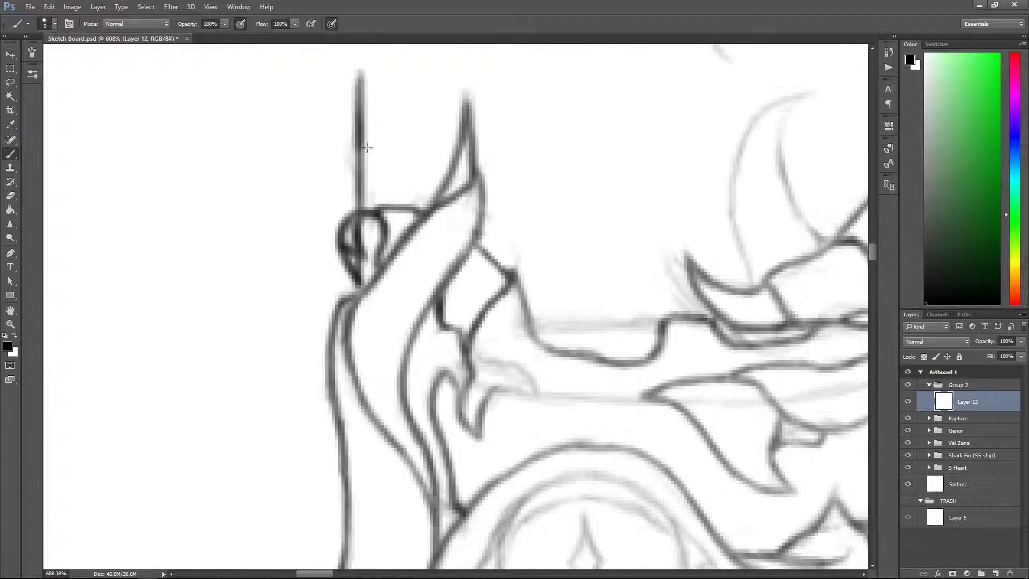
Outline a second jagged, claw-like flap beside the hooked fang under the upper-left horn.
scroll(360, 172, "down", 7)
scroll(480, 170, "up", 7)
left_click_drag(471, 321, 429, 392)
left_click_drag(348, 263, 436, 368)
mouse_move(375, 375)
left_mouse_down()
mouse_move(472, 359)
mouse_move(482, 407)
left_mouse_up()
key("ctrl+z")
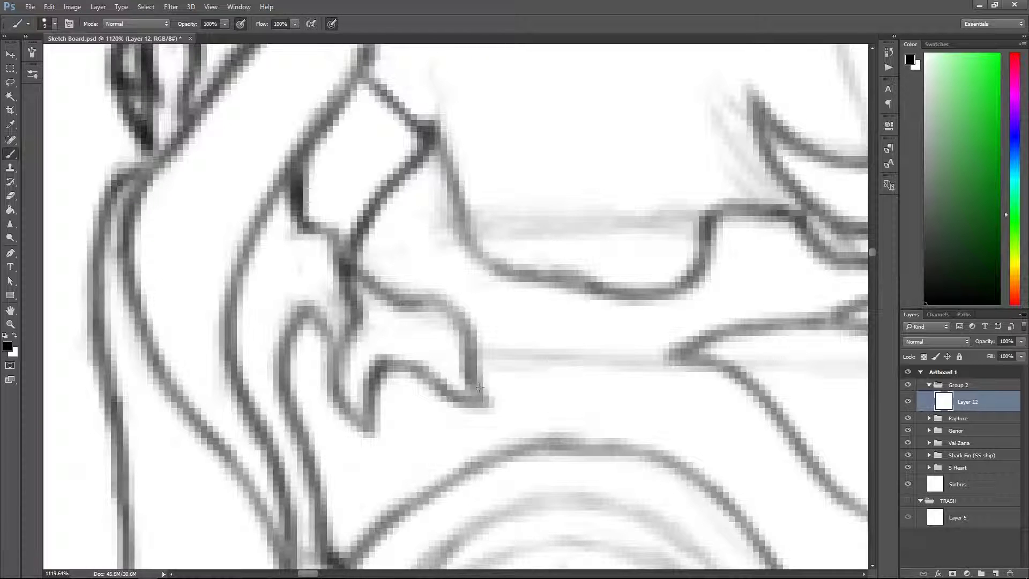
Darken the arch of the lower-left band and its inner fold lines down to the tusk.
key("z")
left_click(358, 304)
key("b")
scroll(361, 402, "down", 2)
left_click_drag(353, 375, 563, 149)
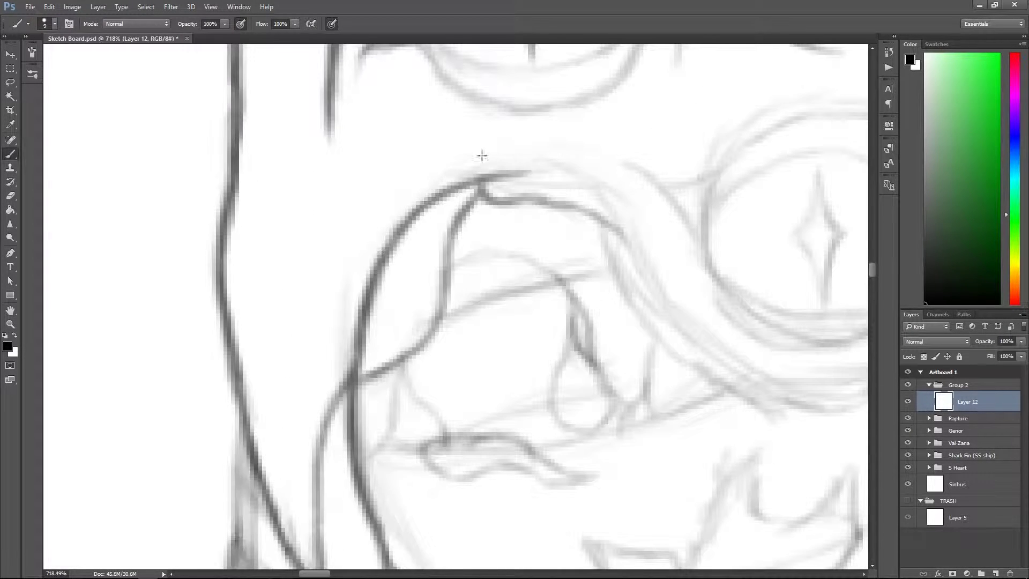
Sketch a pointed notch with a short tail into the shell's left edge and a shallow bulge outside it.
scroll(563, 149, "up", 1)
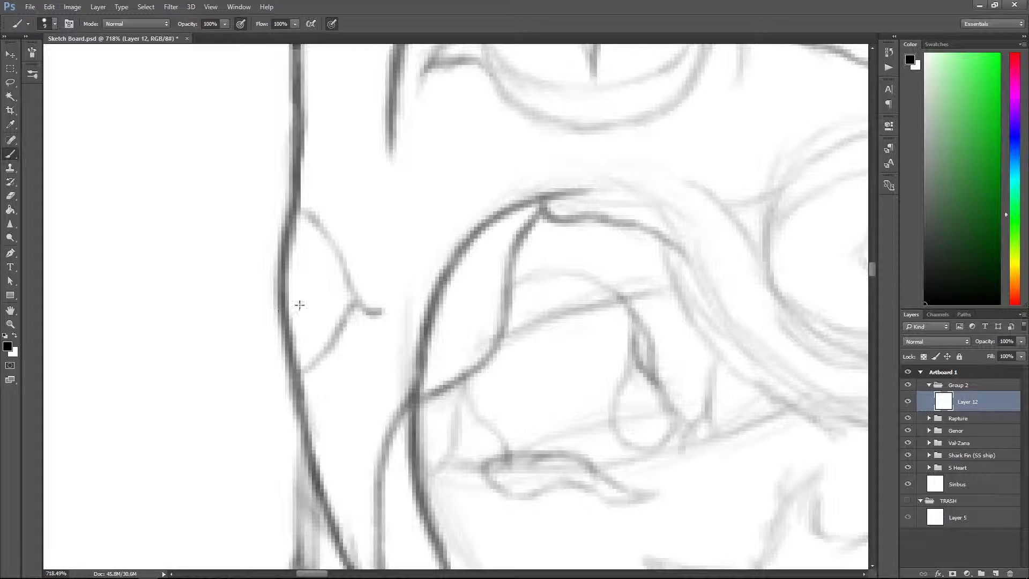
mouse_move(294, 351)
left_mouse_down()
mouse_move(277, 207)
mouse_move(301, 364)
left_mouse_up()
mouse_move(295, 209)
left_mouse_down()
mouse_move(295, 364)
mouse_move(298, 288)
mouse_move(319, 274)
left_mouse_up()
scroll(318, 274, "up", 2)
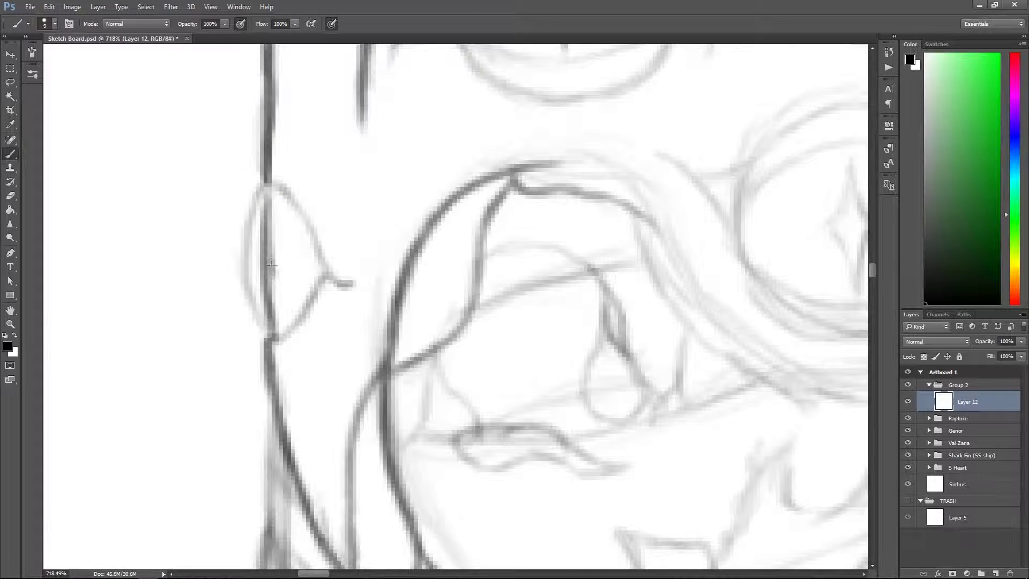
Remove the shell edge and outer bulge lines across the left notch to leave it open.
left_click_drag(343, 238, 368, 382)
key("z")
scroll(391, 282, "down", 4)
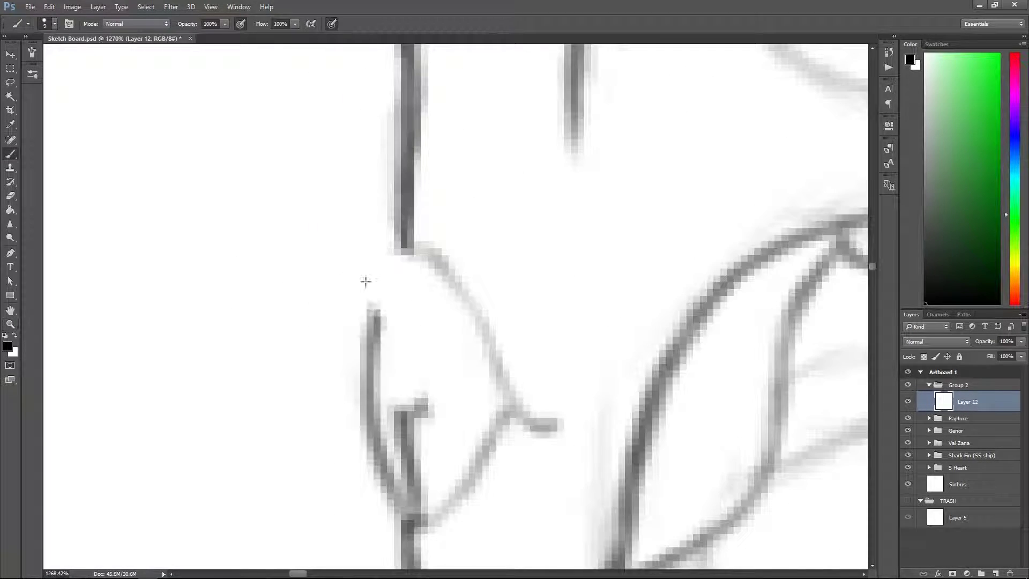
scroll(487, 188, "up", 4)
scroll(402, 187, "up", 3)
key("ctrl+z")
Fill in the pupils of both eyes as solid dark vertical slits.
key("b")
left_click_drag(394, 223, 395, 418)
left_click_drag(364, 317, 434, 316)
left_click_drag(394, 321, 388, 285)
left_click_drag(394, 231, 394, 418)
left_click_drag(375, 300, 408, 375)
scroll(407, 300, "down", 6)
scroll(437, 305, "up", 5)
mouse_move(460, 235)
left_mouse_down()
mouse_move(459, 394)
mouse_move(460, 360)
left_mouse_up()
left_click_drag(460, 257, 460, 394)
Trace bold upper and lower lids around the upper-left eye, with hooked lines at both corners.
scroll(425, 244, "up", 2)
left_click_drag(283, 304, 358, 269)
left_click_drag(471, 131, 525, 131)
mouse_move(485, 480)
left_mouse_down()
mouse_move(527, 479)
mouse_move(680, 380)
mouse_move(739, 305)
left_mouse_up()
left_click_drag(704, 245, 753, 413)
mouse_move(737, 322)
left_mouse_down()
mouse_move(546, 140)
mouse_move(365, 176)
mouse_move(335, 236)
left_mouse_up()
mouse_move(461, 130)
left_mouse_down()
mouse_move(322, 235)
mouse_move(231, 429)
left_mouse_up()
left_click_drag(321, 375, 493, 483)
mouse_move(517, 131)
left_mouse_down()
mouse_move(570, 135)
mouse_move(729, 278)
left_mouse_up()
left_click_drag(581, 164, 581, 299)
scroll(634, 306, "down", 5)
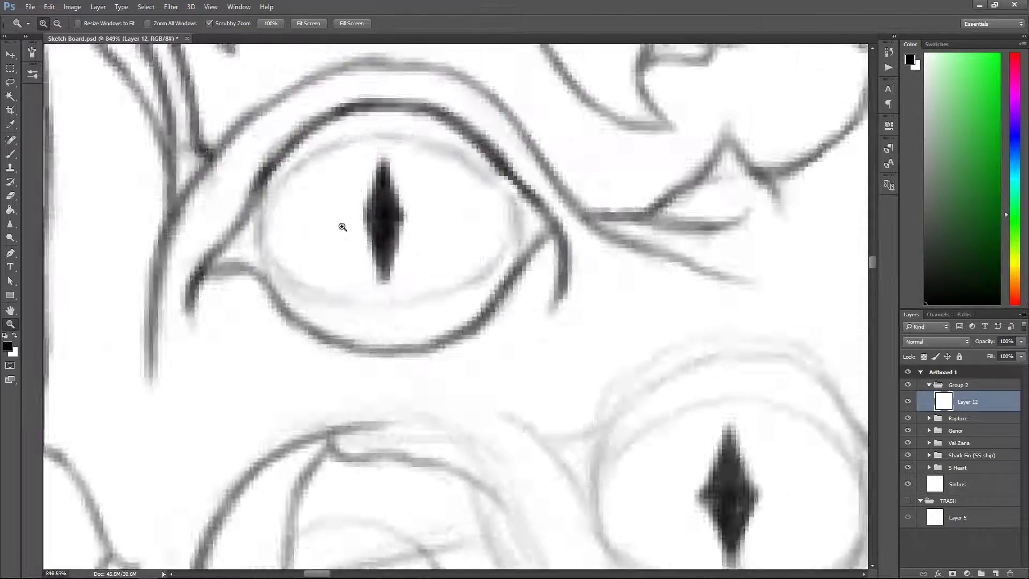
Refine the upper-left eye's outline at its corners, checking the whole shell design.
scroll(374, 225, "up", 5)
scroll(418, 285, "down", 1)
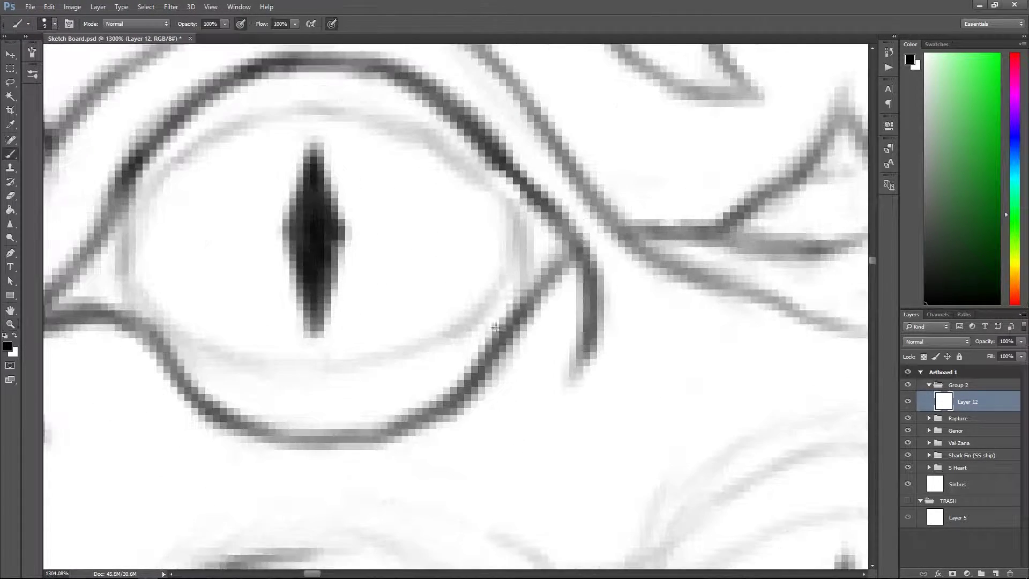
scroll(423, 179, "up", 1)
left_click_drag(605, 171, 590, 345)
scroll(546, 241, "down", 2)
scroll(546, 241, "up", 2)
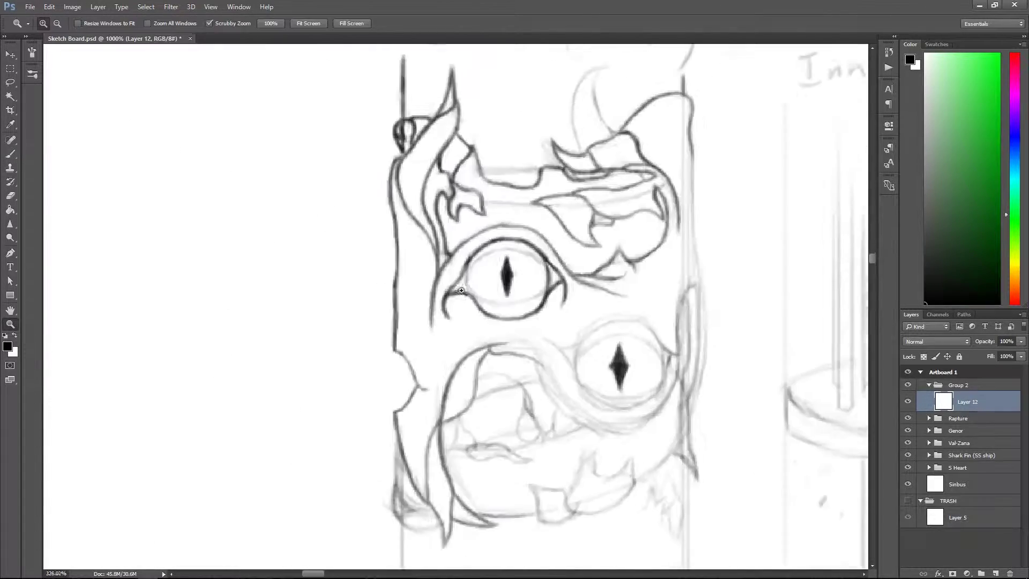
scroll(546, 241, "down", 5)
scroll(546, 241, "up", 5)
left_click_drag(420, 225, 410, 327)
scroll(546, 241, "down", 2)
scroll(657, 172, "up", 2)
scroll(657, 172, "down", 5)
scroll(389, 275, "up", 4)
Undo the most recent series of brush strokes on the shell design.
key("ctrl+alt+z")
key("ctrl+alt+z")
key("ctrl+alt+z")
key("ctrl+alt+z")
key("ctrl+alt+z")
key("ctrl+alt+z")
key("ctrl+alt+z")
key("ctrl+alt+z")
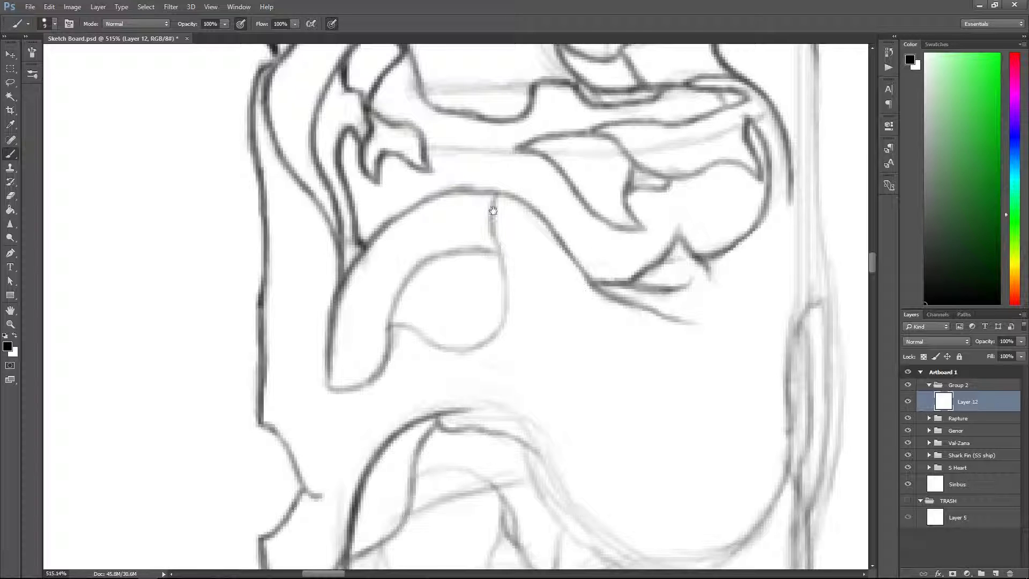
Reshape the rounded opening beneath the upper arch into a flat-topped half-round and clear part of the arch's left outline.
left_click_drag(505, 323, 428, 310)
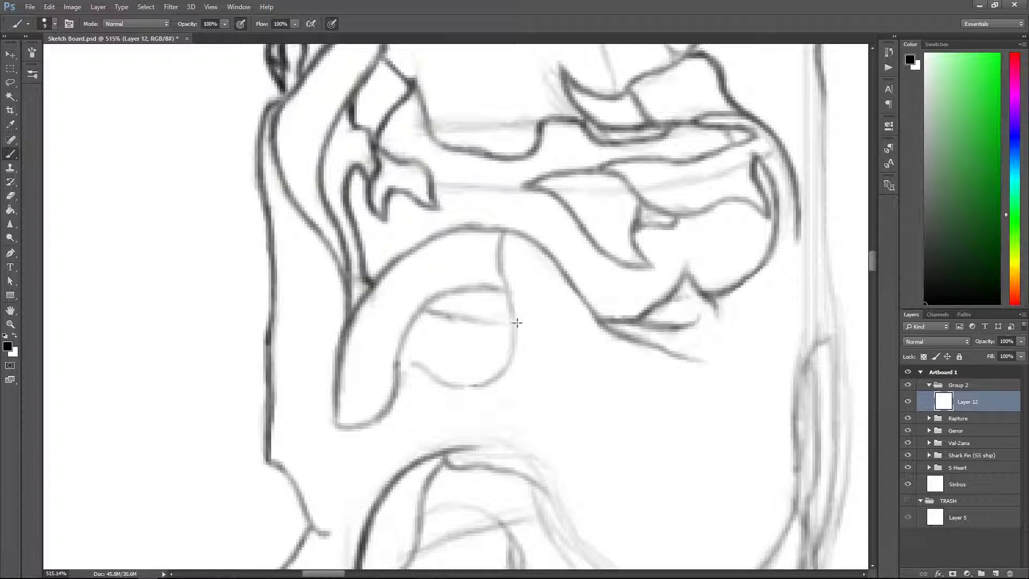
left_click_drag(414, 322, 428, 375)
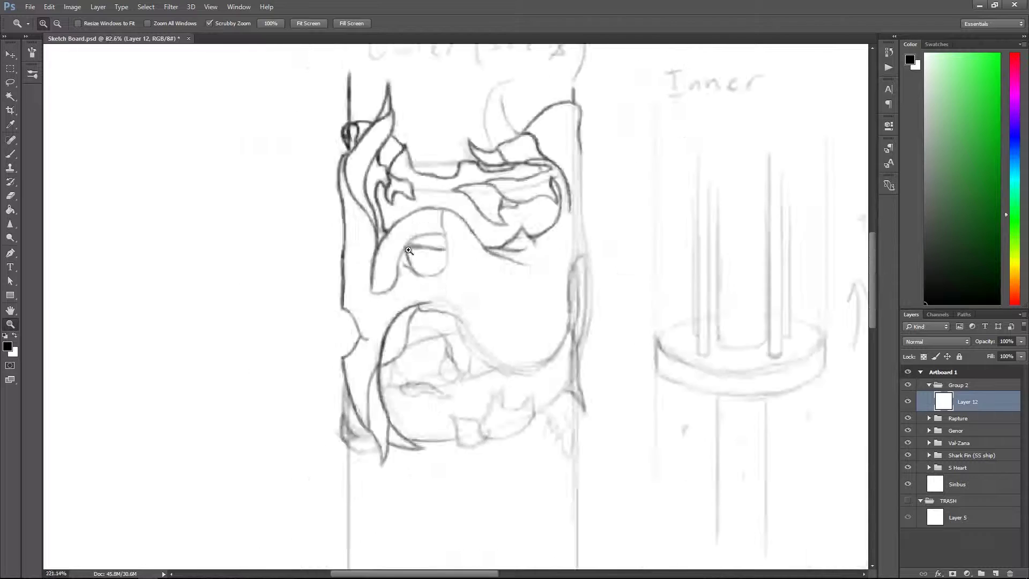
left_click_drag(592, 367, 358, 411)
key("ctrl+alt+z")
key("ctrl+alt+z")
key("ctrl+alt+z")
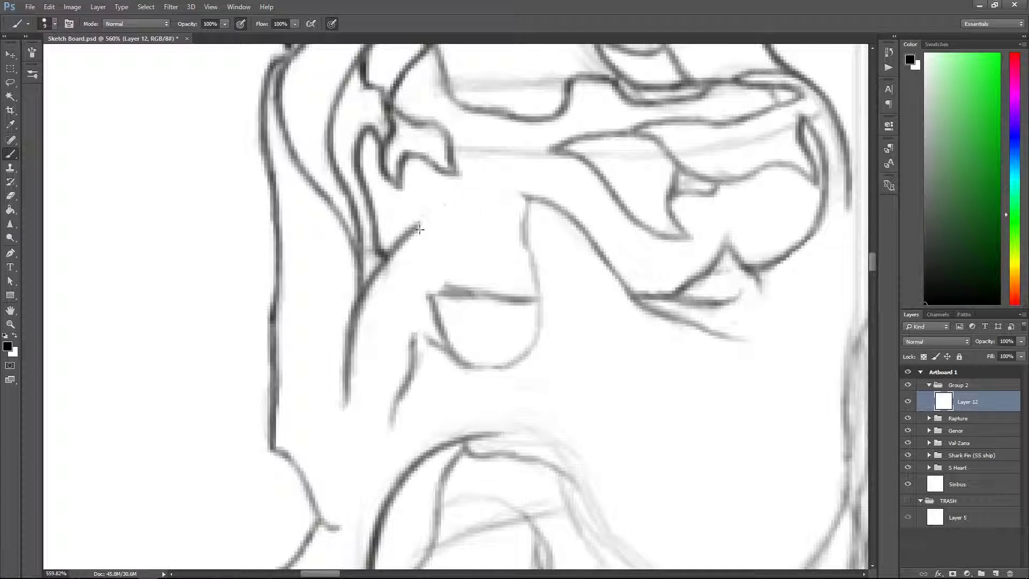
Draw a pointed fang at the upper arch's left end and a wavy edge linking the half-round to the strands on its right.
left_click_drag(426, 232, 404, 342)
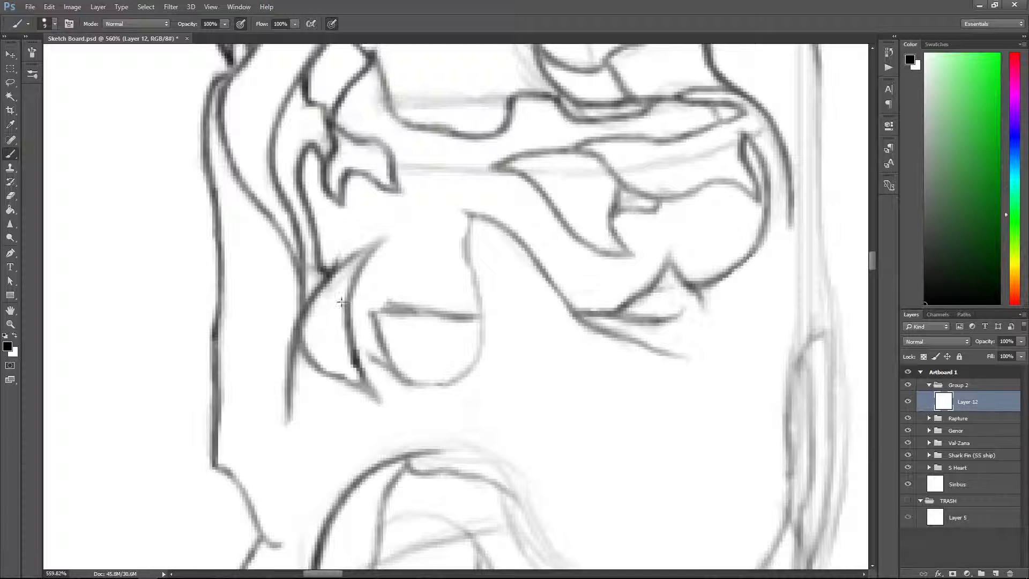
left_click_drag(354, 357, 270, 441)
left_click_drag(432, 428, 445, 425)
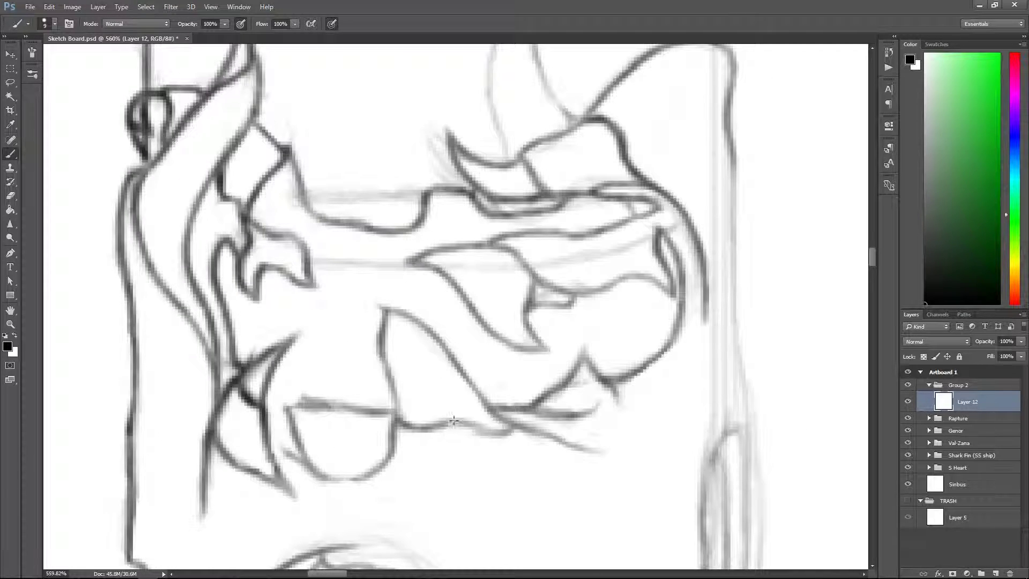
scroll(375, 339, "down", 5)
mouse_move(324, 330)
left_mouse_down()
mouse_move(375, 338)
mouse_move(306, 387)
left_mouse_up()
scroll(365, 403, "up", 5)
key("ctrl+z")
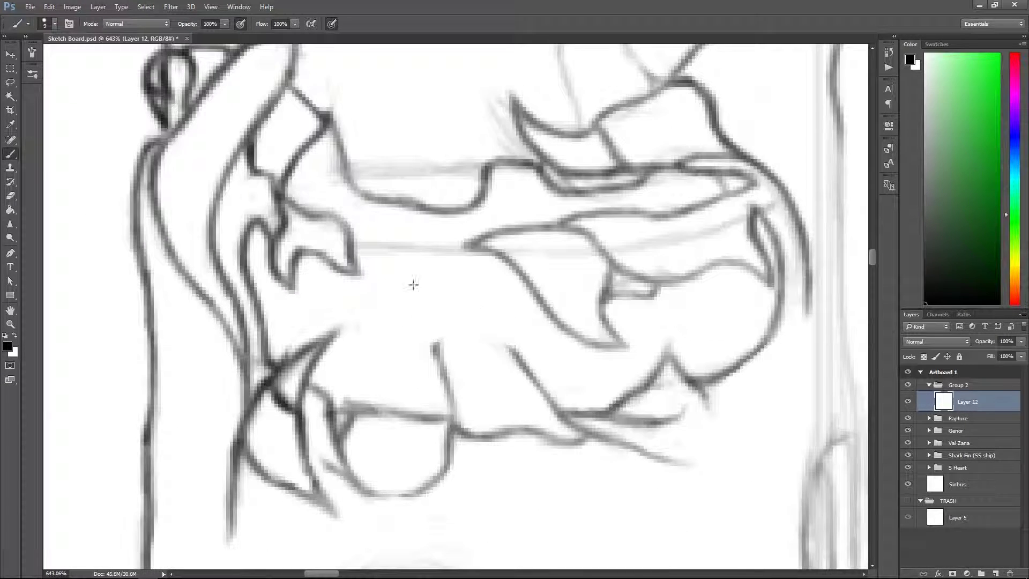
Replace the upper arch's peak with a tall pointed horn, adding a curved band across its base.
left_click_drag(501, 343, 460, 244)
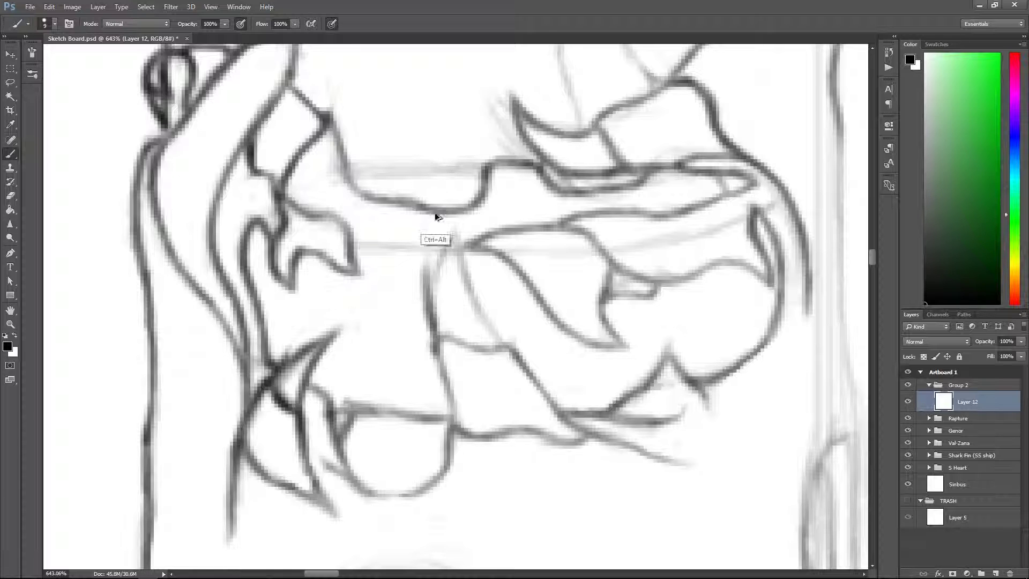
key("ctrl+z")
left_click_drag(426, 286, 461, 203)
scroll(444, 268, "down", 5)
scroll(445, 300, "up", 5)
left_click_drag(450, 239, 458, 337)
Replace the notched left edge of the shell with a smooth flowing contour and a short inward-curling strand.
scroll(458, 337, "down", 5)
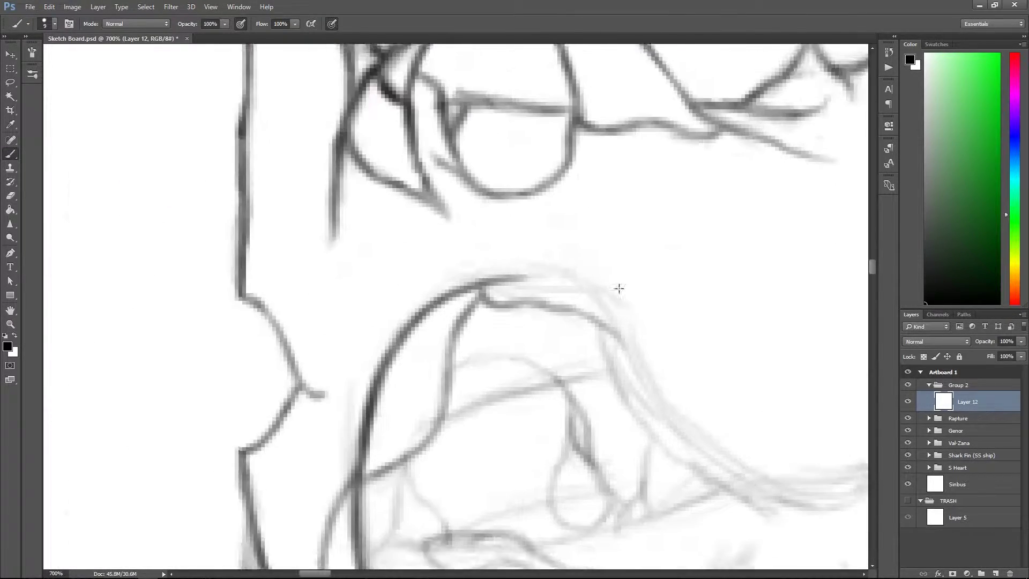
scroll(410, 302, "up", 4)
key("ctrl+z")
scroll(467, 355, "down", 2)
scroll(467, 354, "left", 1)
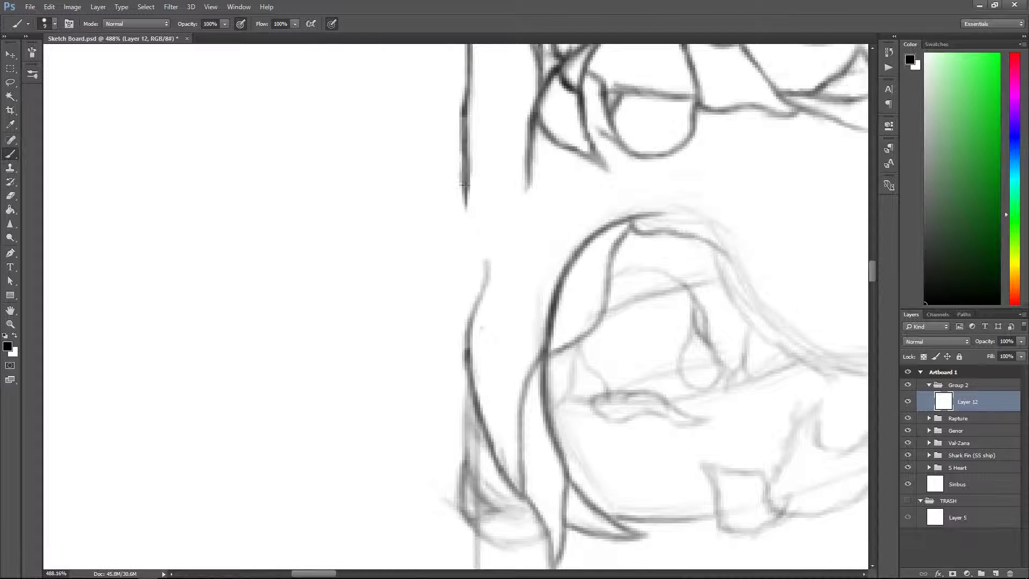
scroll(476, 311, "down", 2)
key("ctrl+z")
left_click_drag(413, 236, 432, 367)
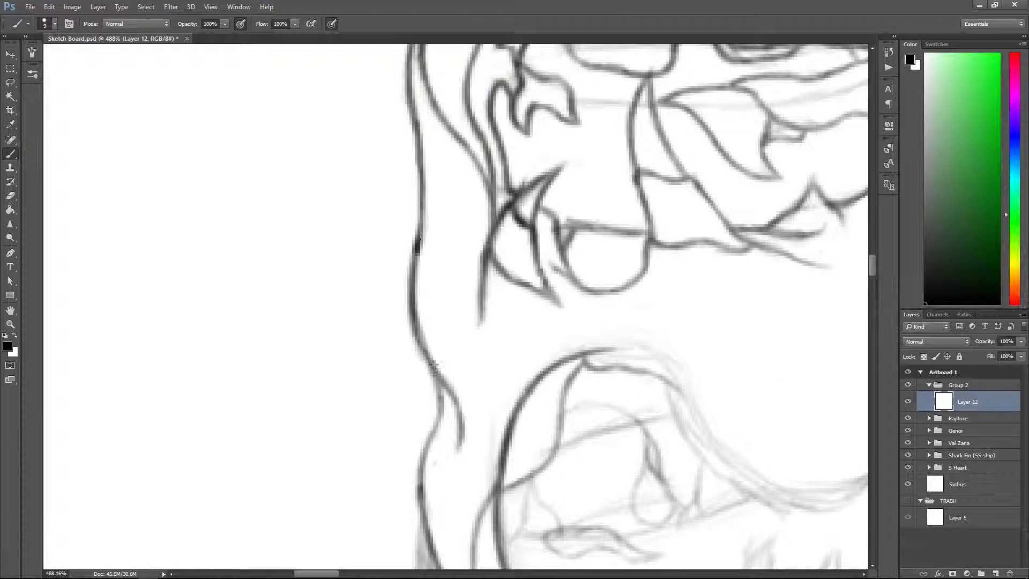
Ink the shell's lower-left corner with a dark wedge, a connecting side edge and a curved underside.
key("z")
scroll(503, 299, "down", 3)
scroll(503, 299, "up", 5)
scroll(407, 322, "down", 5)
scroll(375, 332, "up", 5)
key("b")
left_click_drag(352, 368, 397, 358)
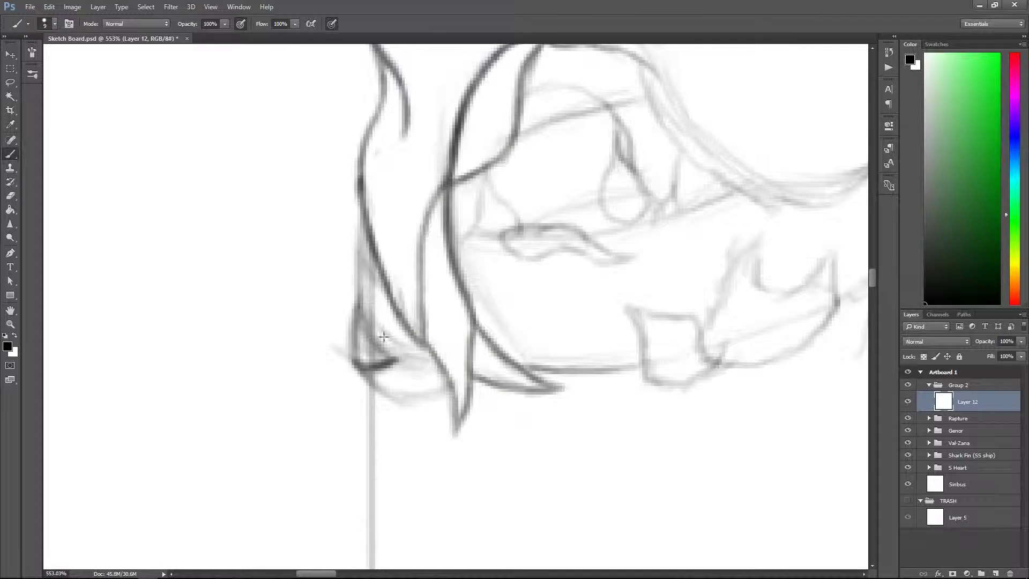
left_click_drag(356, 291, 359, 214)
left_click_drag(401, 395, 450, 390)
scroll(401, 375, "right", 6)
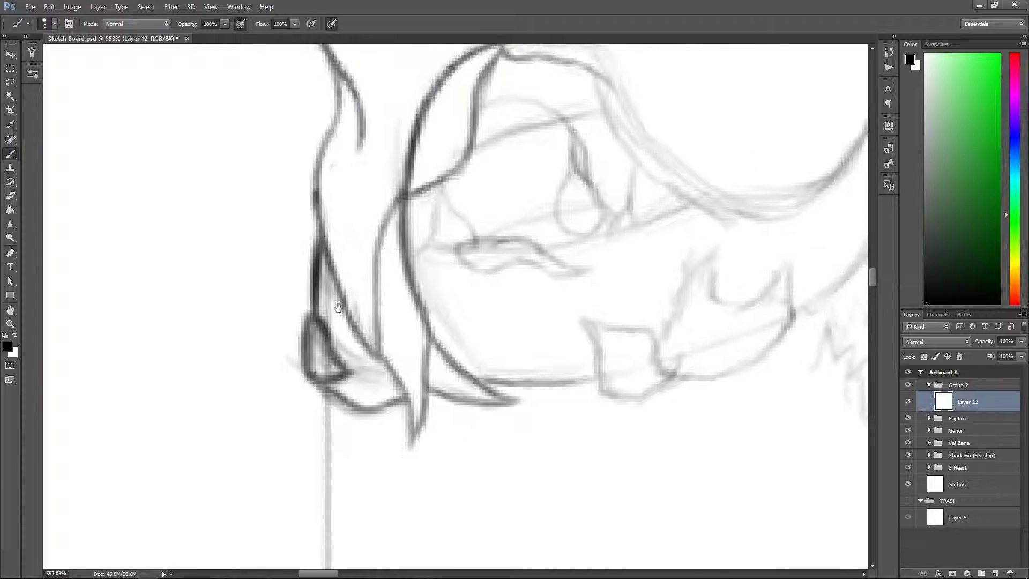
Ink the curved lower-right rim of the shell over the rough sketch line.
left_click_drag(639, 299, 724, 240)
mouse_move(738, 221)
left_mouse_down()
mouse_move(632, 330)
mouse_move(642, 244)
left_mouse_up()
scroll(505, 305, "up", 10)
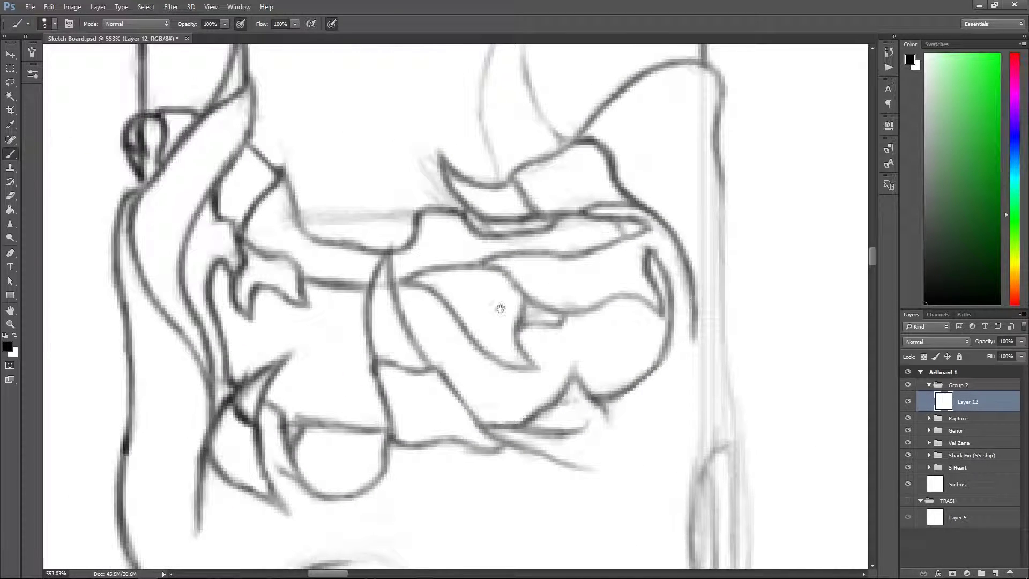
Ink the upper-right horn with a curved band across its base, reworking the strokes at its tip.
scroll(627, 193, "up", 5)
left_click_drag(504, 180, 445, 261)
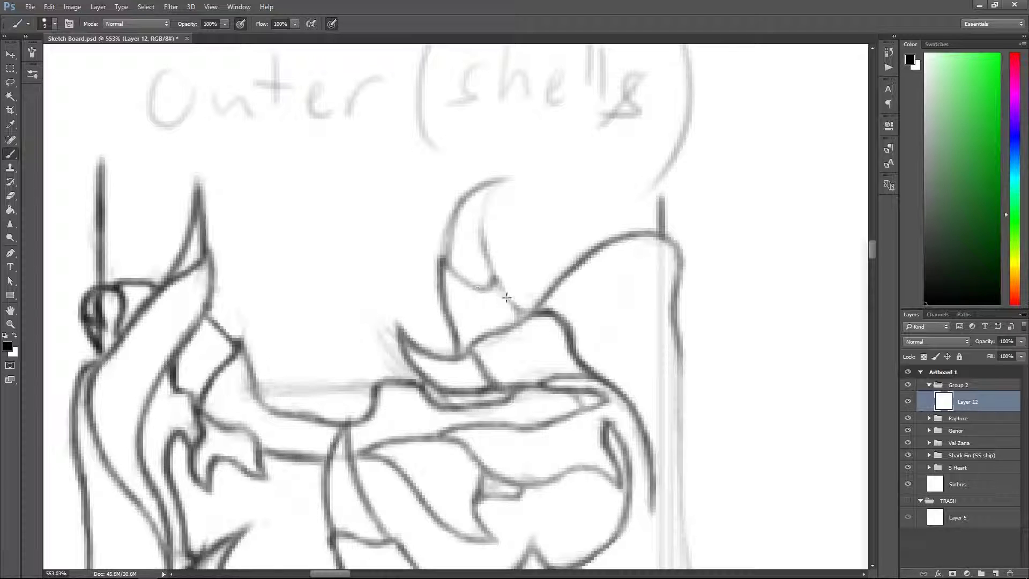
left_click_drag(507, 292, 464, 204)
key("ctrl+alt+z")
key("ctrl+alt+z")
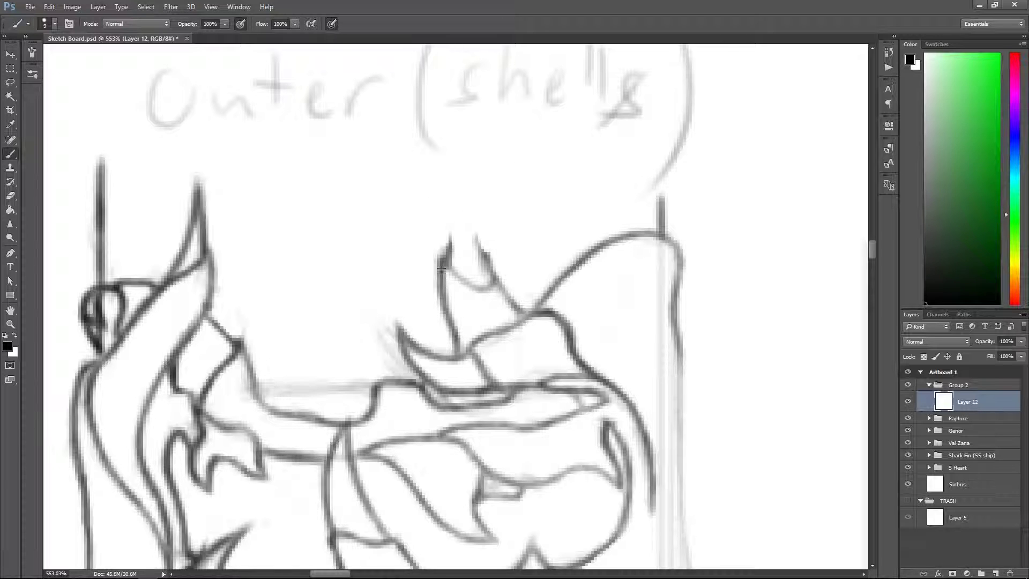
key("z")
scroll(469, 217, "down", 5)
scroll(455, 219, "up", 2)
scroll(450, 222, "down", 2)
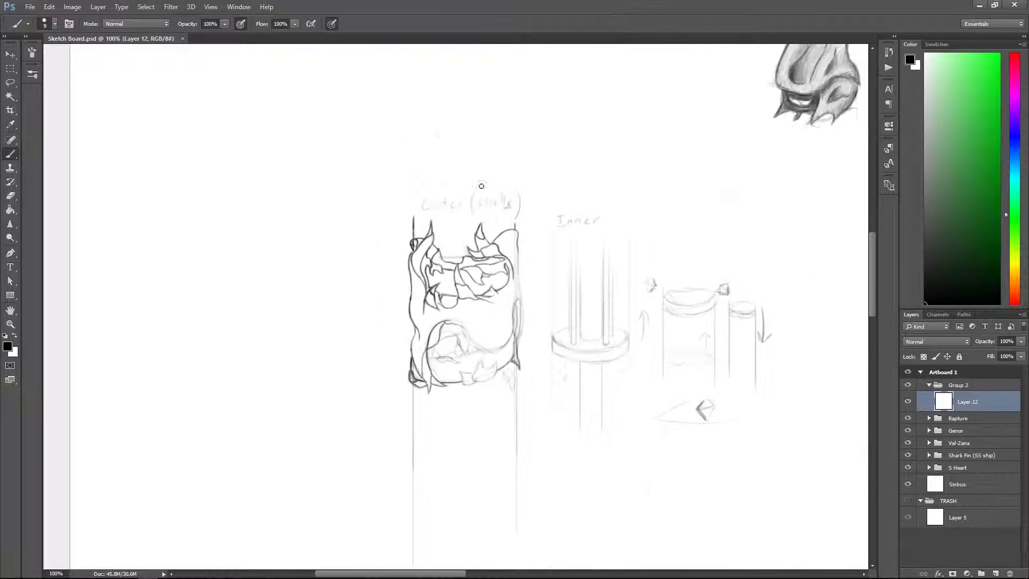
Open a gap in the upper-left outline of the lower arch.
scroll(437, 226, "up", 8)
scroll(438, 226, "down", 1)
key("b")
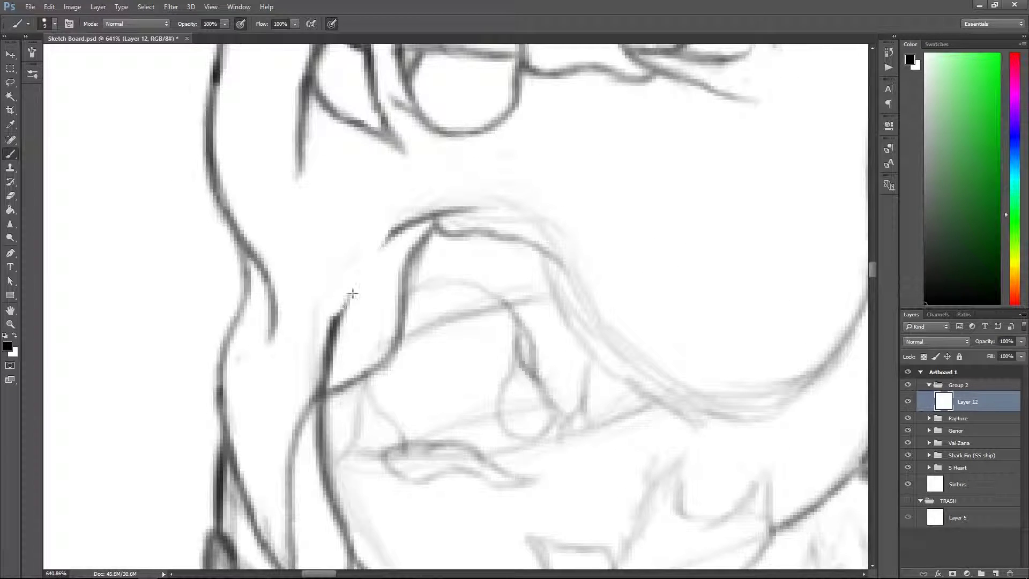
scroll(354, 204, "down", 3)
scroll(370, 268, "up", 6)
scroll(375, 257, "right", 6)
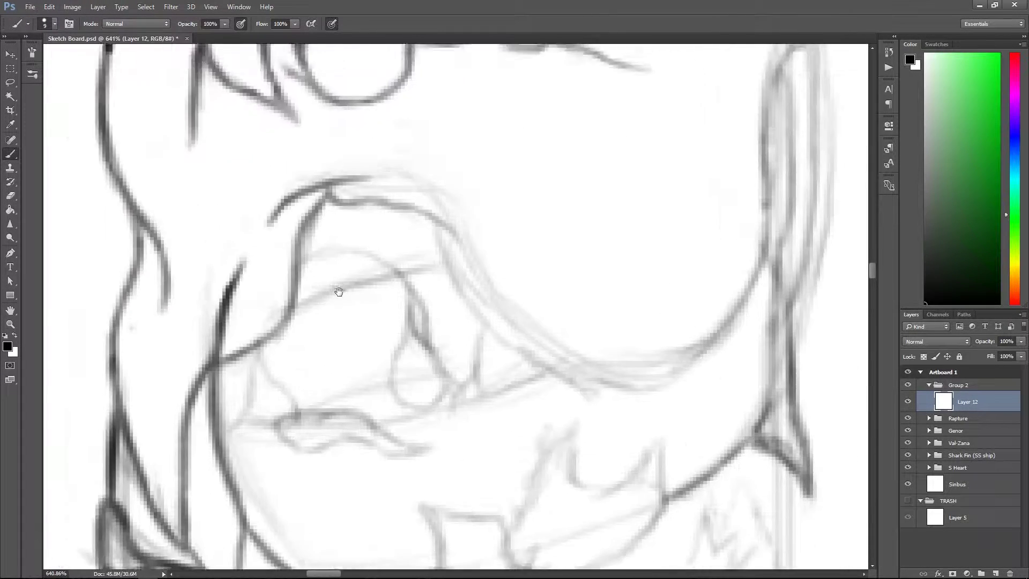
Draw a curve sweeping down beside the right rib, and rework the rim below it into a tapering claw edge.
scroll(417, 236, "down", 1)
mouse_move(380, 217)
left_mouse_down()
mouse_move(458, 229)
mouse_move(542, 338)
mouse_move(615, 203)
mouse_move(552, 324)
left_mouse_up()
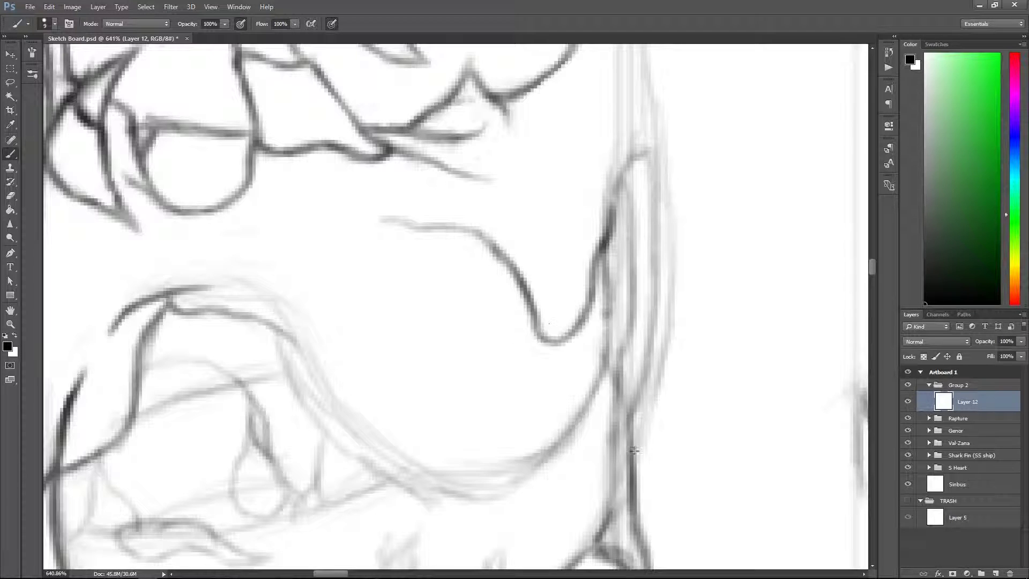
scroll(636, 285, "down", 1)
scroll(637, 286, "left", 1)
key("ctrl+z")
mouse_move(638, 211)
left_mouse_down()
mouse_move(606, 358)
mouse_move(537, 429)
left_mouse_up()
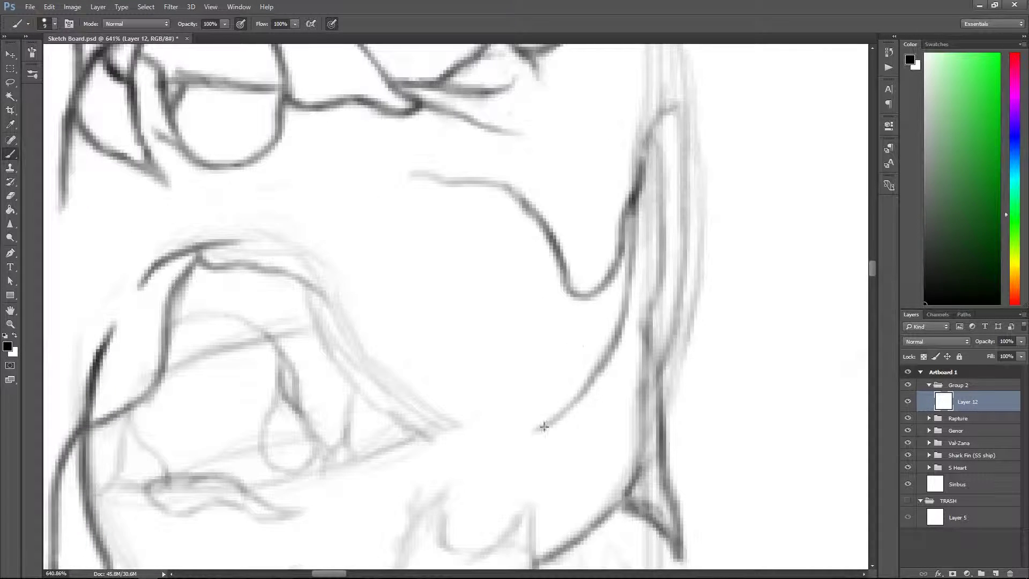
Shape the claw beside the right rib with a separate pointed tip and an upper edge joining the rib.
left_click_drag(621, 289, 589, 385)
left_click_drag(567, 292, 589, 381)
left_click_drag(640, 206, 611, 364)
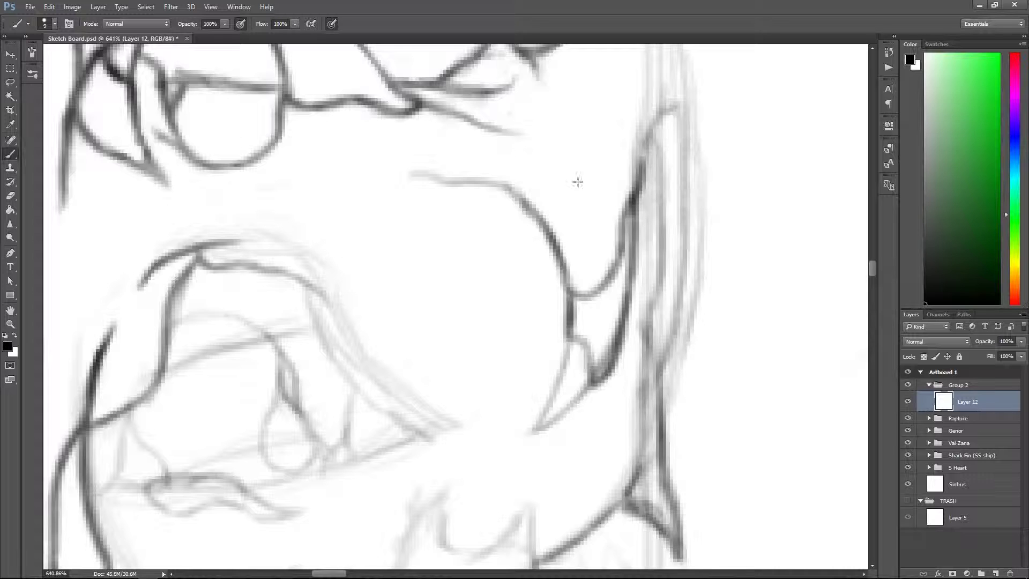
left_click_drag(642, 182, 626, 295)
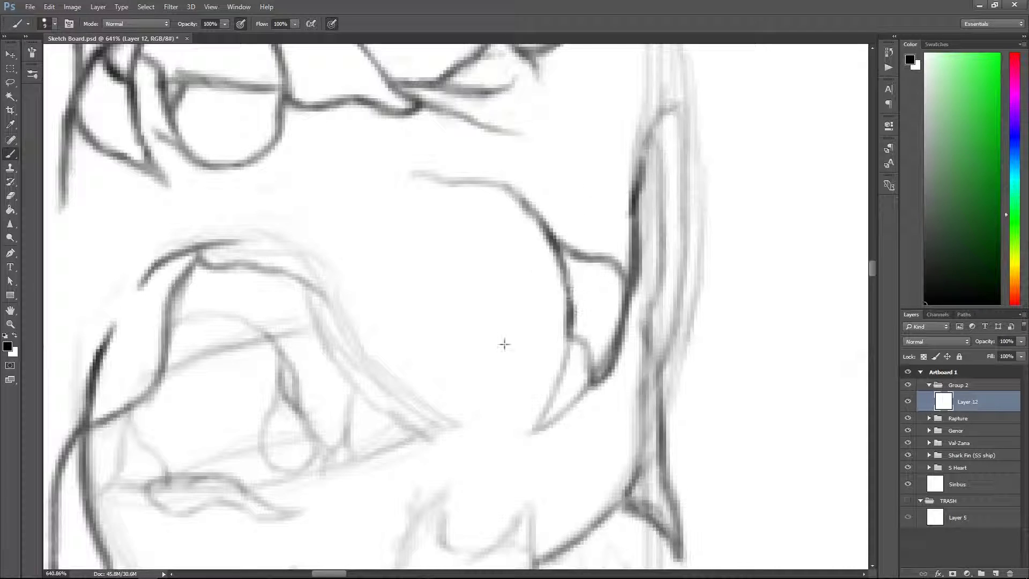
Darken the claw's tip, ink the right rib's outer line, and start a rounded contour left of the claw.
left_click_drag(538, 272, 418, 289)
left_click_drag(533, 138, 552, 322)
mouse_move(453, 357)
left_mouse_down()
mouse_move(648, 252)
mouse_move(613, 343)
left_mouse_up()
left_click_drag(650, 252, 613, 346)
left_click_drag(589, 214, 611, 295)
left_click_drag(670, 330, 506, 169)
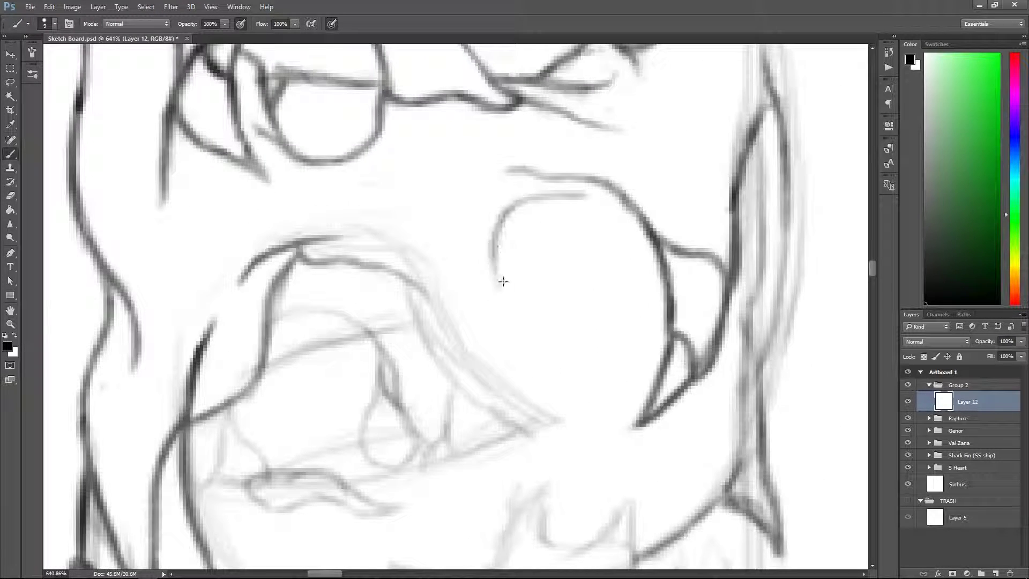
key("ctrl+z")
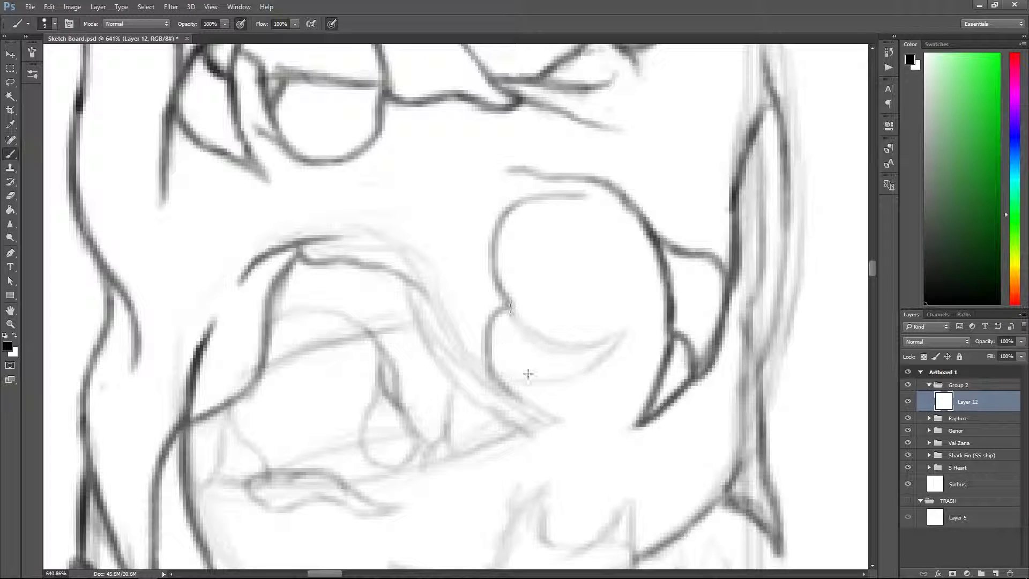
Ink the base segment of the rounded claw and the right-hand curve of the lower arch leading into it.
mouse_move(567, 382)
left_mouse_down()
mouse_move(483, 352)
mouse_move(412, 284)
left_mouse_up()
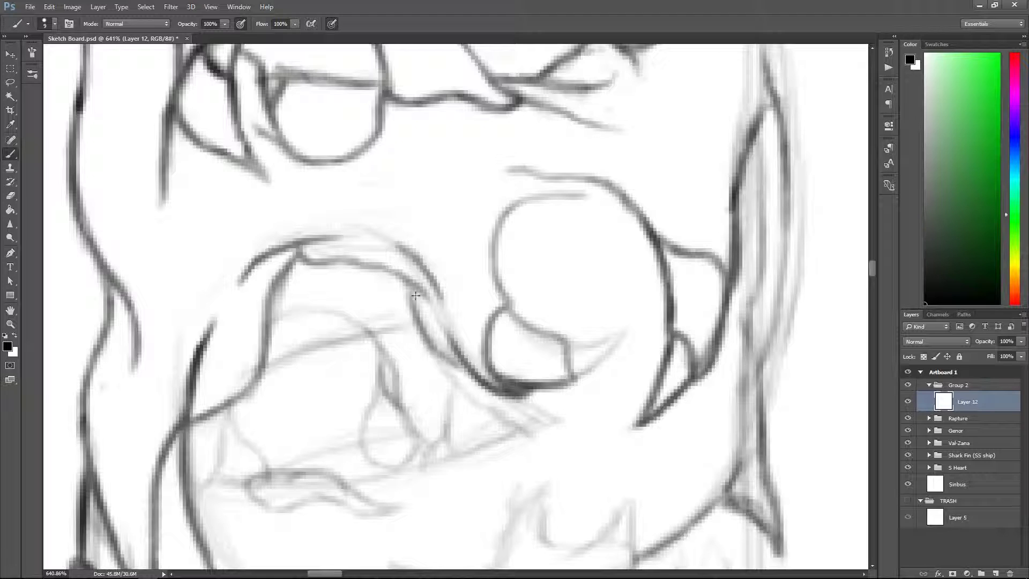
scroll(531, 291, "down", 3)
scroll(531, 291, "left", 2)
scroll(509, 339, "right", 2)
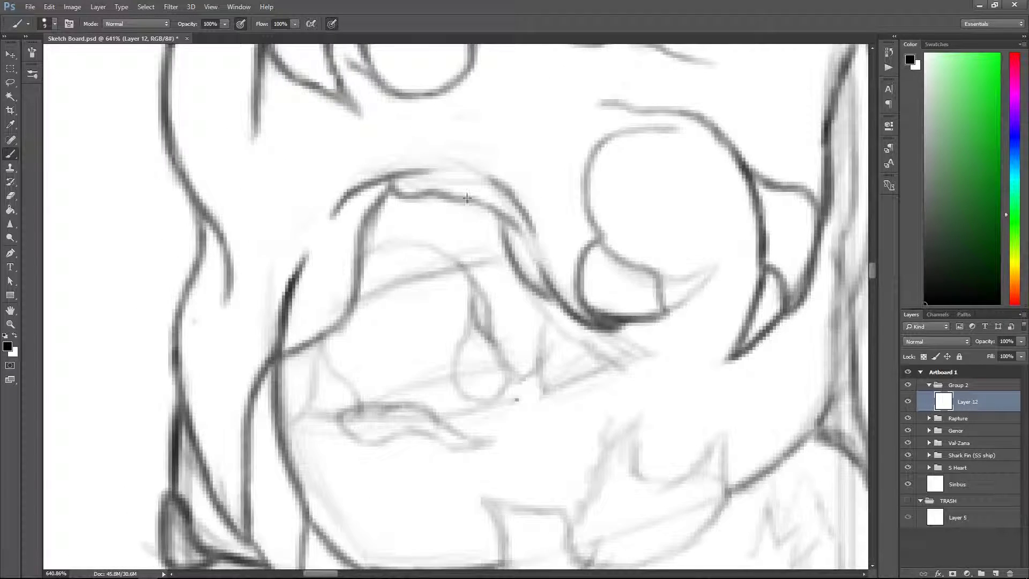
Ink the small tooth at the left of the lower opening and redraw the opening's upper line as a curve.
left_click_drag(242, 352, 256, 294)
left_click_drag(258, 292, 295, 352)
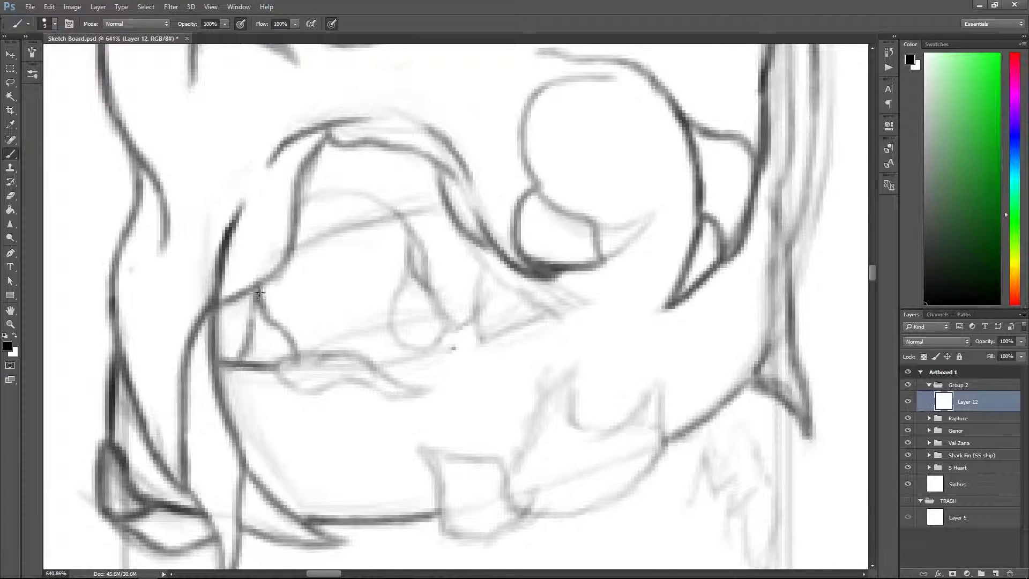
key("ctrl+alt+z")
key("ctrl+alt+z")
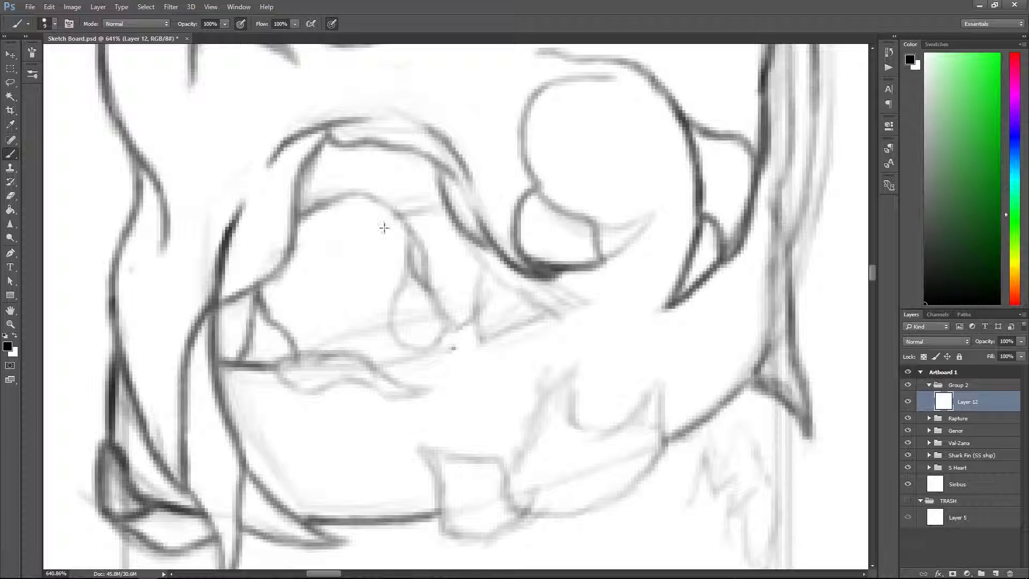
left_click_drag(386, 203, 296, 225)
Add a wavy inner contour to the rounded claw and ink its hooked tip.
scroll(375, 118, "down", 5)
scroll(481, 171, "up", 5)
mouse_move(514, 177)
left_mouse_down()
mouse_move(377, 278)
mouse_move(381, 238)
left_mouse_up()
left_click_drag(456, 163, 378, 266)
left_click_drag(289, 251, 259, 308)
left_click_drag(455, 258, 444, 339)
scroll(445, 339, "down", 5)
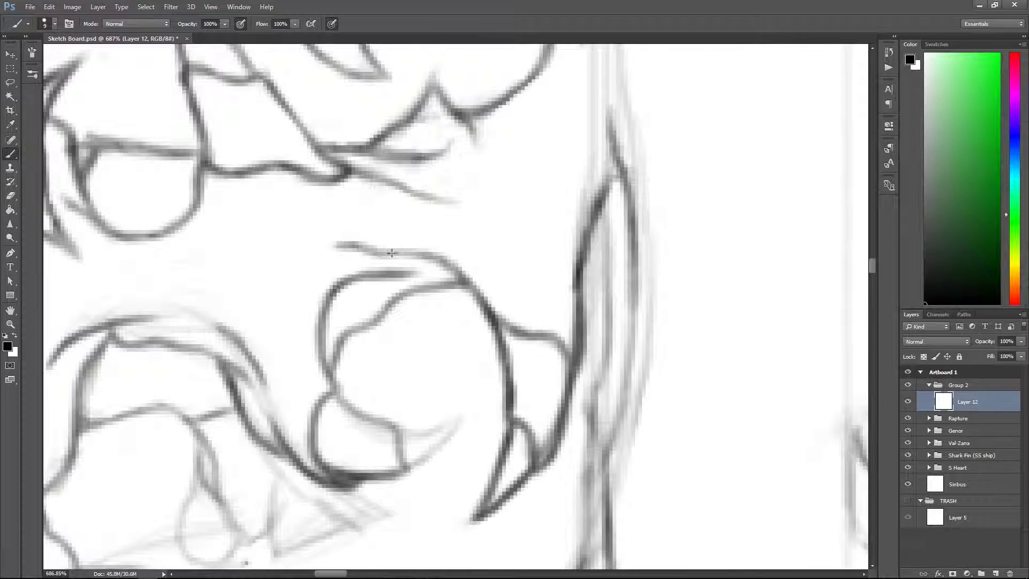
scroll(484, 308, "up", 1)
scroll(484, 307, "down", 5)
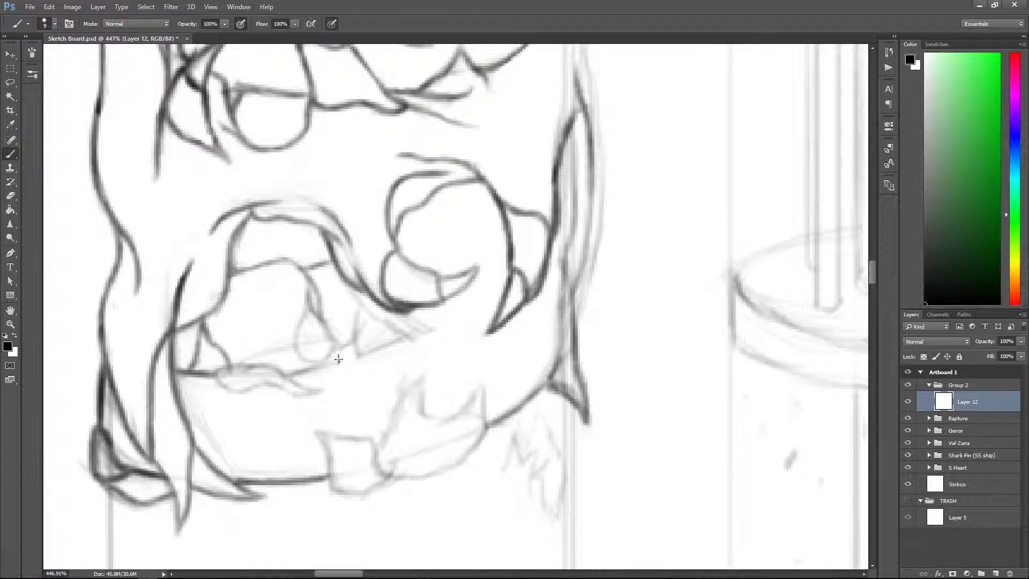
Ink the lower opening's bottom edge, add a knobbed pointed piece under the rounded claw, and join it to the large claw.
scroll(354, 359, "up", 5)
left_click_drag(317, 407, 427, 344)
left_click_drag(445, 311, 316, 461)
mouse_move(284, 375)
left_mouse_down()
mouse_move(315, 299)
mouse_move(500, 246)
left_mouse_up()
left_click_drag(439, 262, 523, 340)
scroll(448, 322, "down", 2)
left_click_drag(431, 316, 349, 402)
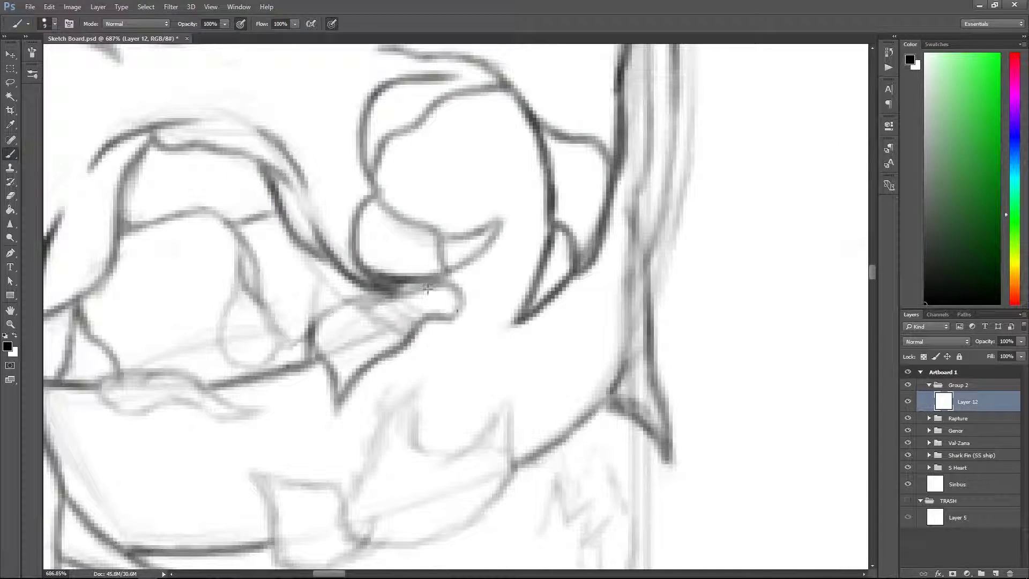
left_click_drag(450, 355, 528, 303)
Clean up the rough lines along the column's right edge and ink the outer contour of the narrow strand beside the large claw.
left_click_drag(595, 253, 552, 338)
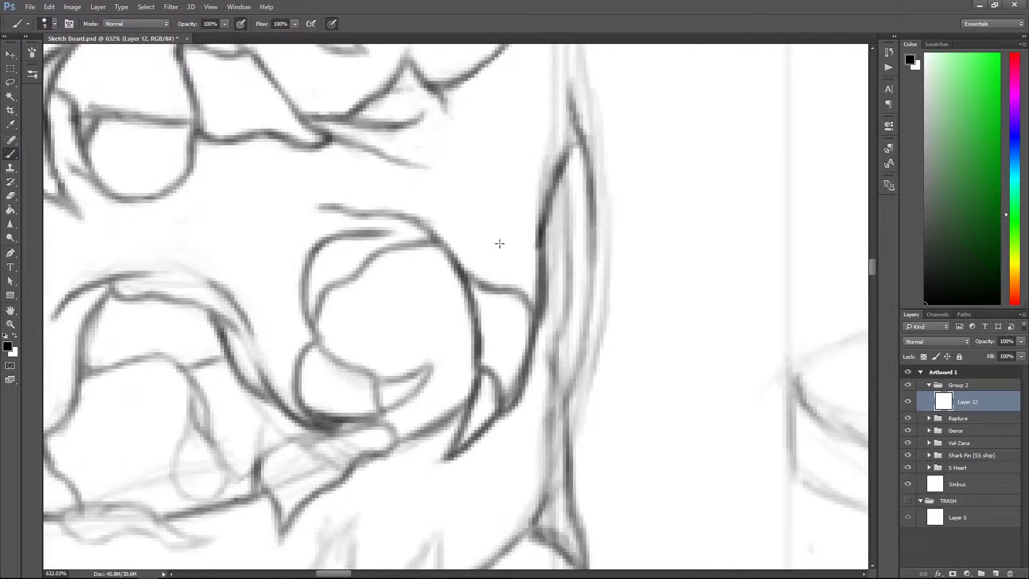
scroll(588, 267, "down", 5)
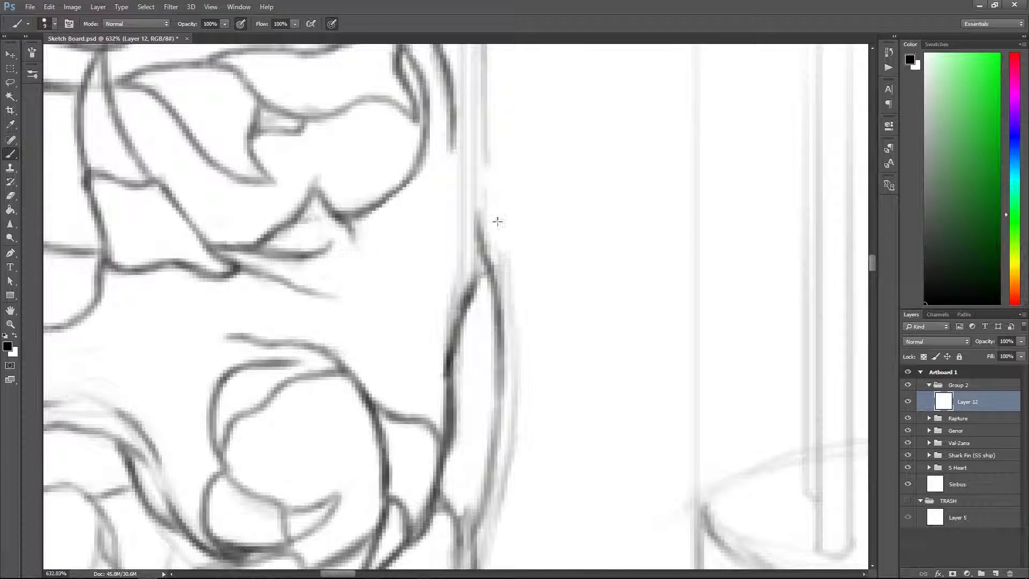
scroll(546, 268, "up", 4)
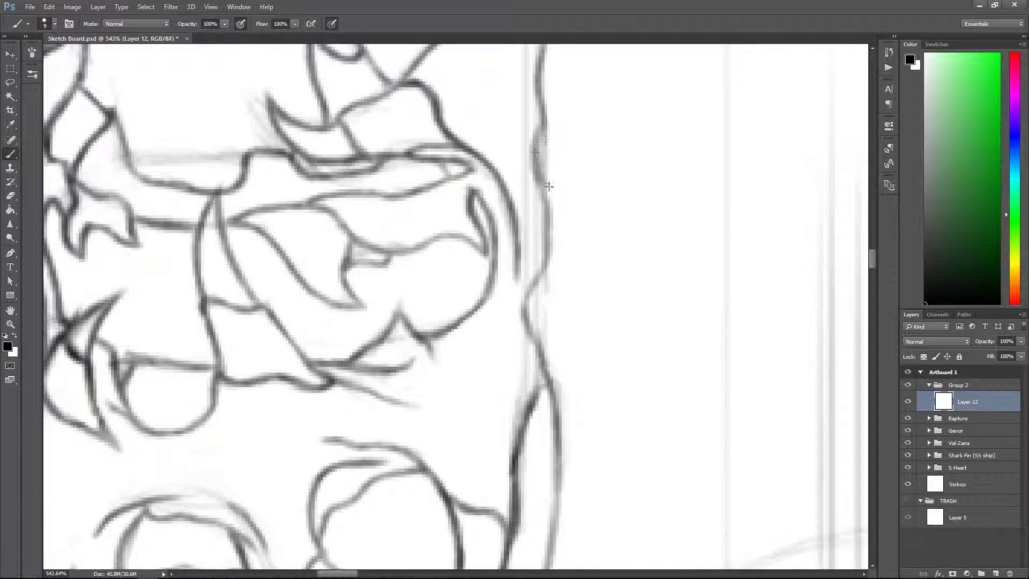
scroll(530, 214, "down", 5)
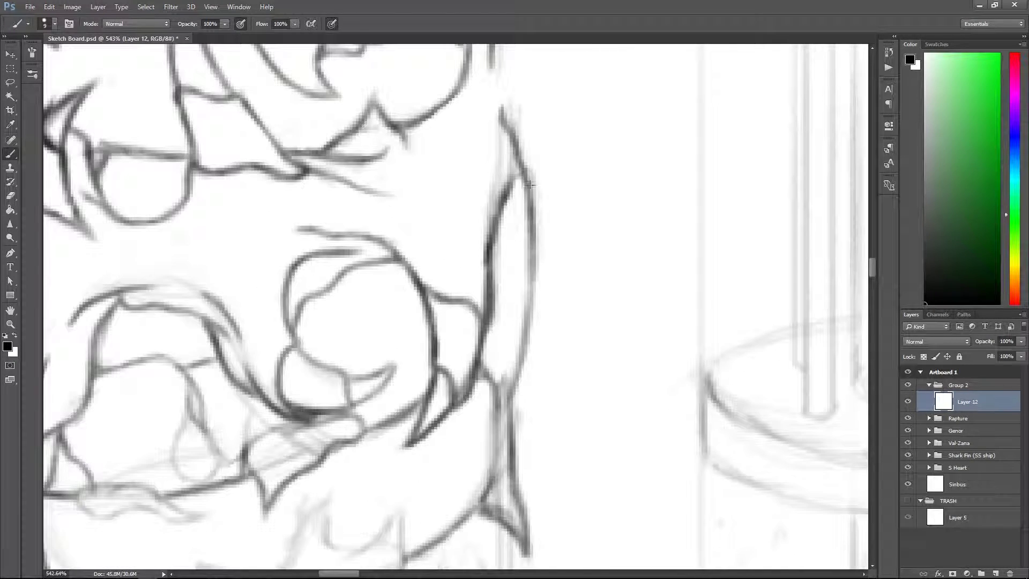
scroll(485, 223, "up", 1)
scroll(496, 446, "down", 3)
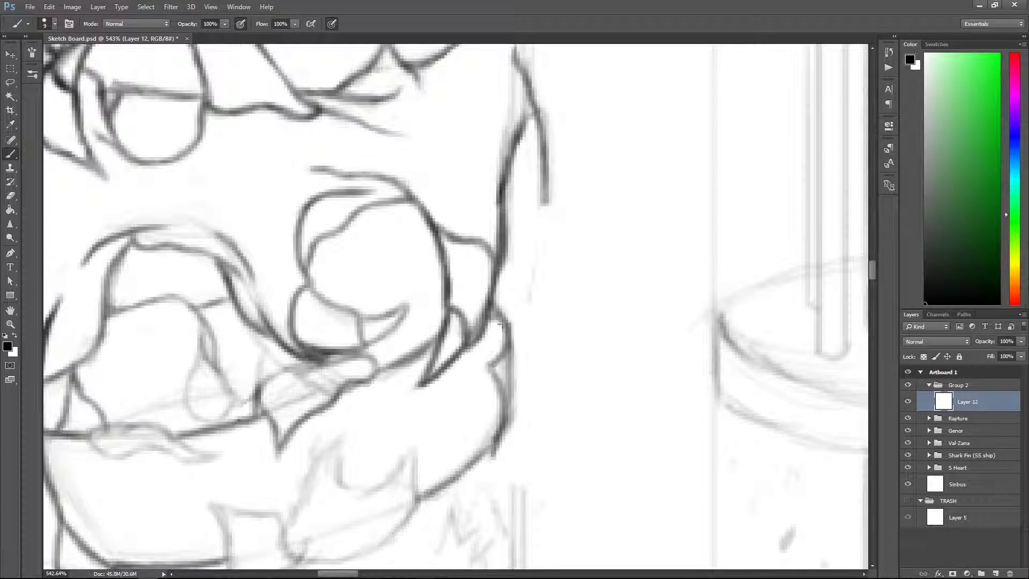
Ink the curved flap below the narrow strand on the column's right edge, ending it in a hooked lower tip.
mouse_move(503, 453)
left_mouse_down()
mouse_move(544, 185)
mouse_move(517, 327)
left_mouse_up()
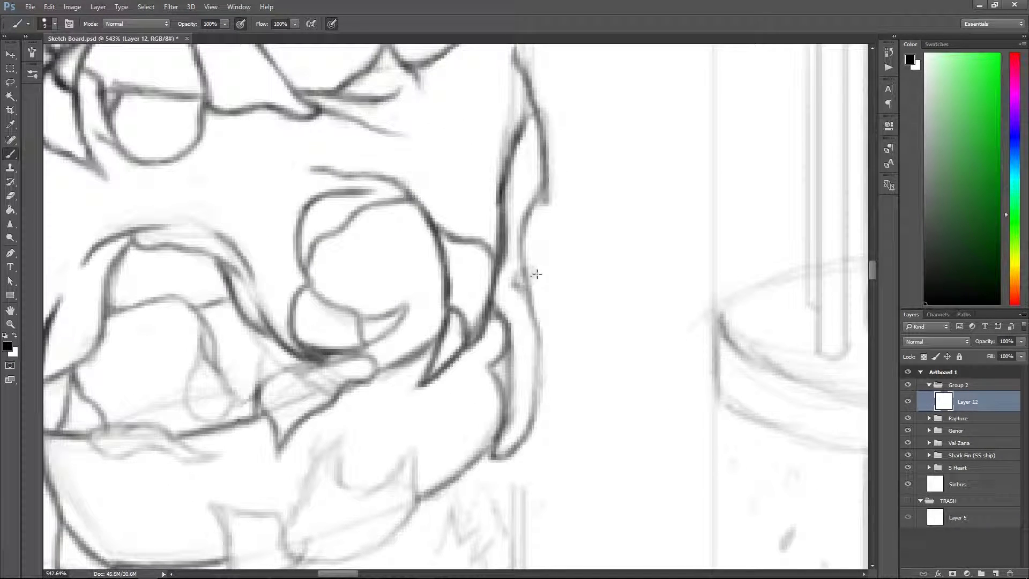
left_click_drag(538, 273, 544, 410)
scroll(597, 223, "up", 1)
scroll(461, 226, "down", 3)
scroll(400, 382, "up", 2)
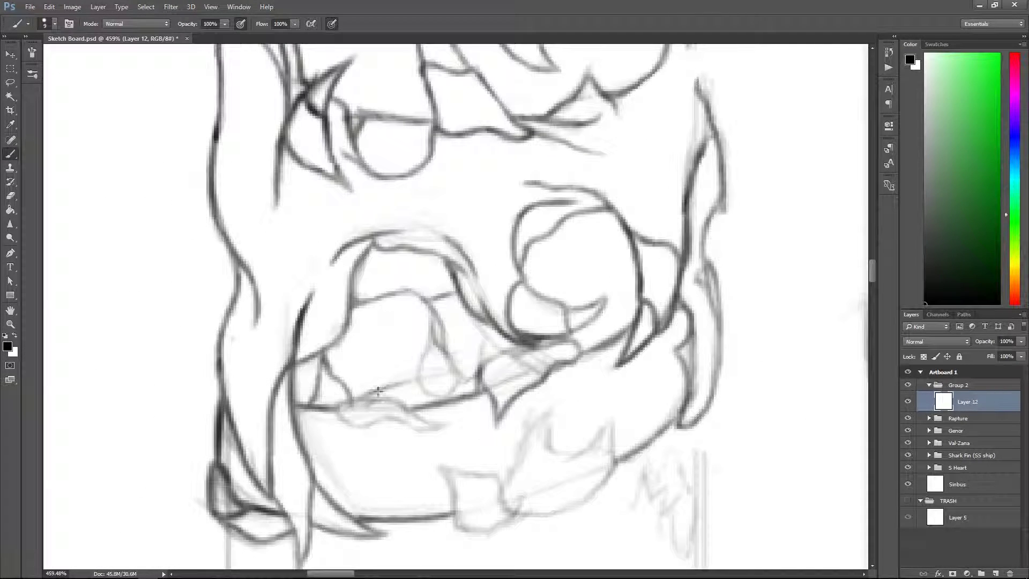
Ink a gently curved dividing line across the rounded claw and rework the lower opening's upper line with a small notch.
scroll(564, 268, "right", 2)
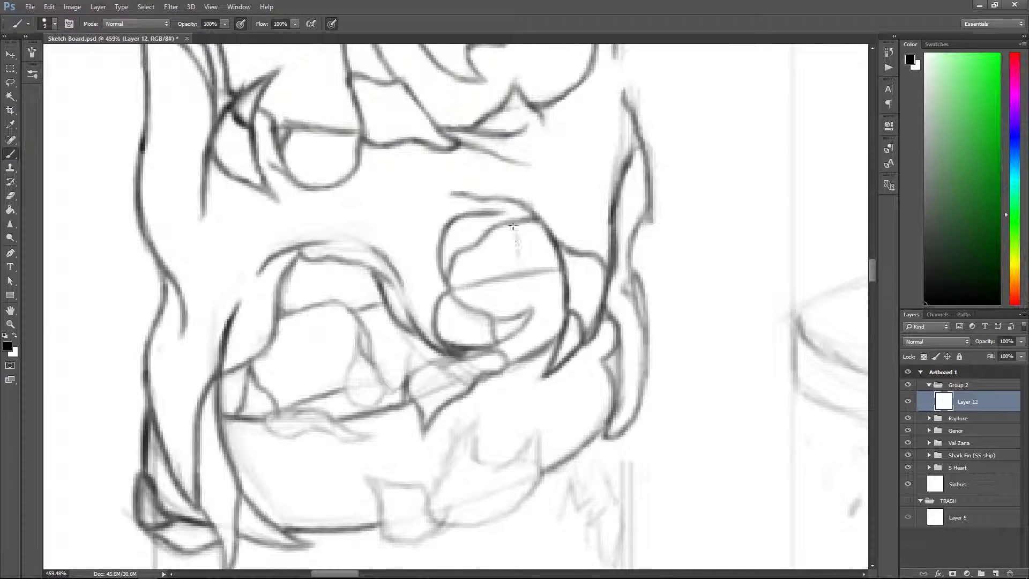
key("ctrl+z")
scroll(477, 330, "down", 2)
scroll(477, 330, "left", 3)
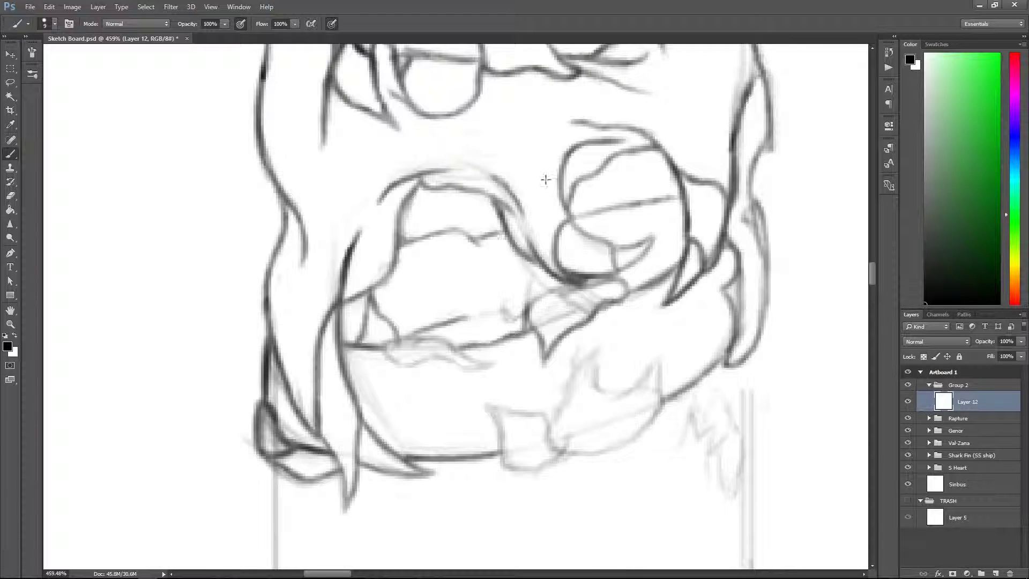
scroll(618, 203, "up", 3)
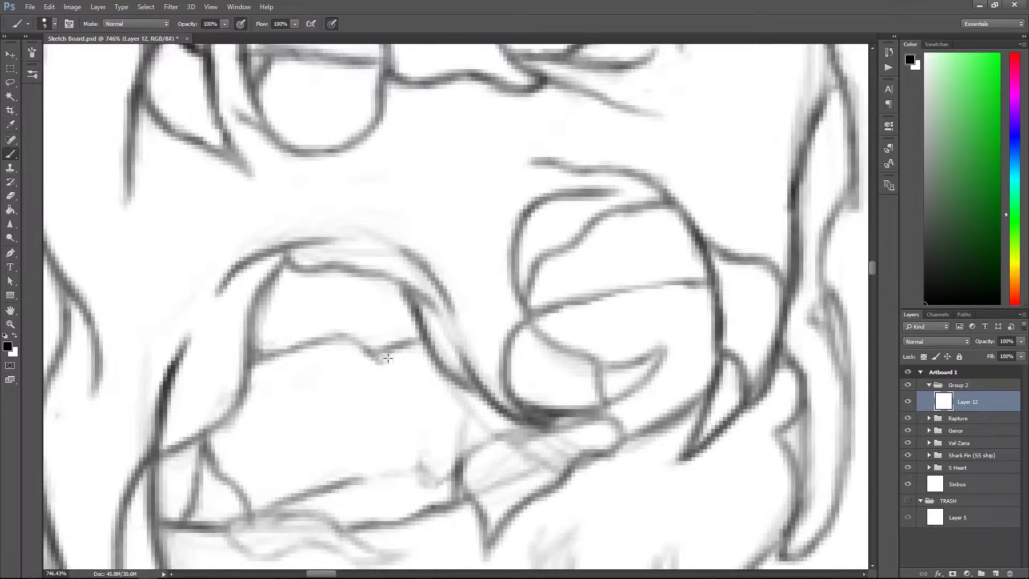
left_click_drag(539, 307, 702, 279)
scroll(505, 347, "left", 2)
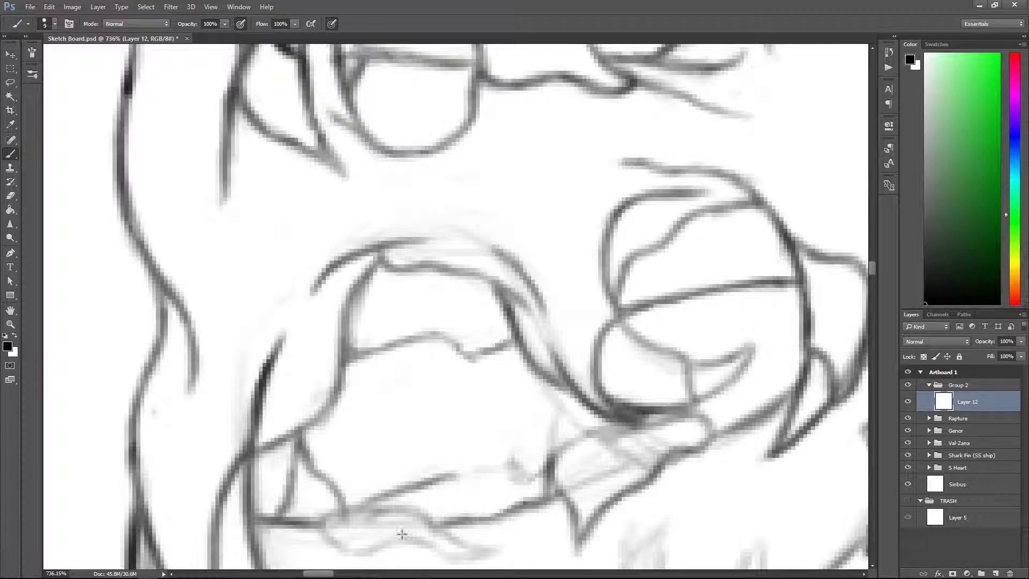
Redraw the lower opening's upper line as a jagged, notched contour along a faint guide curve, with a stepped contour beneath it.
scroll(450, 329, "down", 4)
scroll(584, 278, "up", 2)
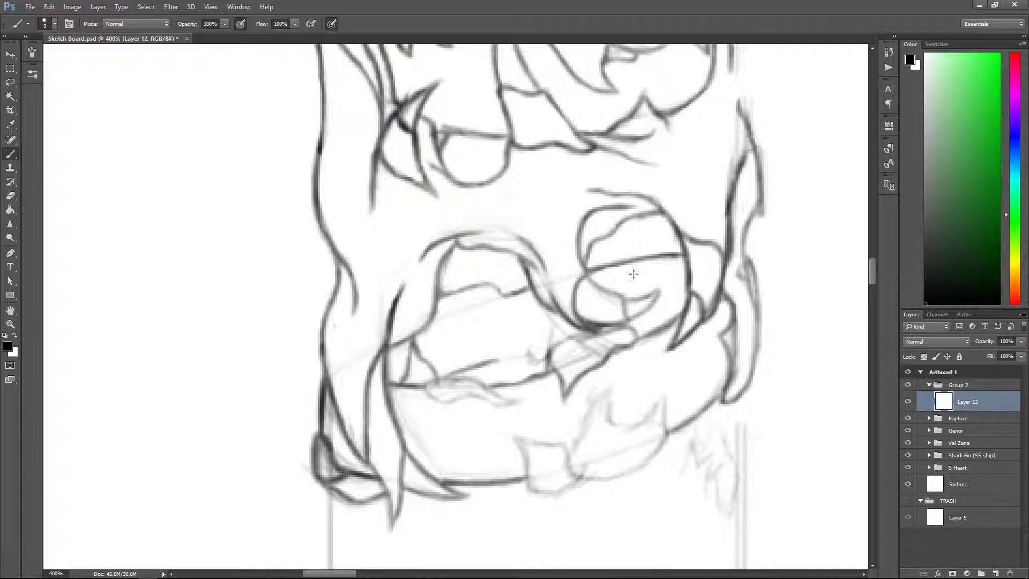
scroll(434, 289, "up", 2)
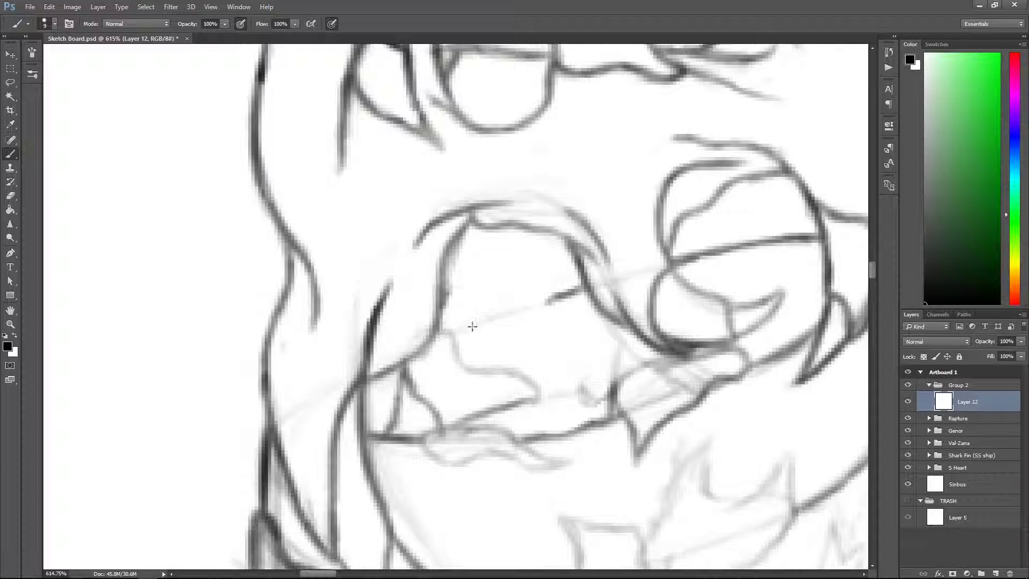
mouse_move(519, 300)
left_mouse_down()
mouse_move(437, 332)
mouse_move(337, 281)
mouse_move(437, 360)
left_mouse_up()
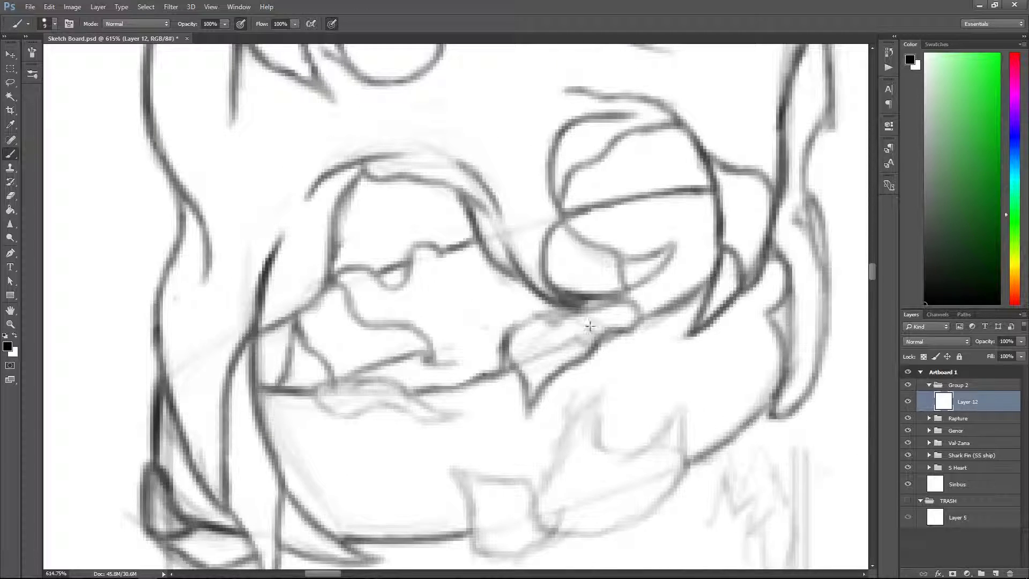
key("ctrl+z")
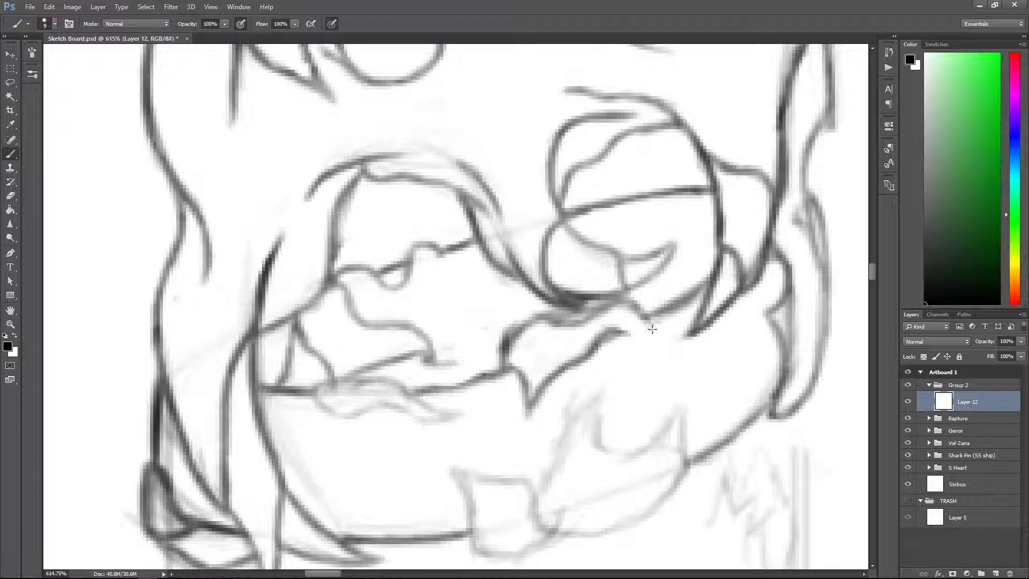
Reshape the knobbed piece under the rounded claw to a pointed tip and ink the right side and base of the opening's inner shape.
left_click_drag(448, 293, 470, 326)
left_click_drag(550, 354, 381, 407)
scroll(498, 385, "down", 2)
key("ctrl+z")
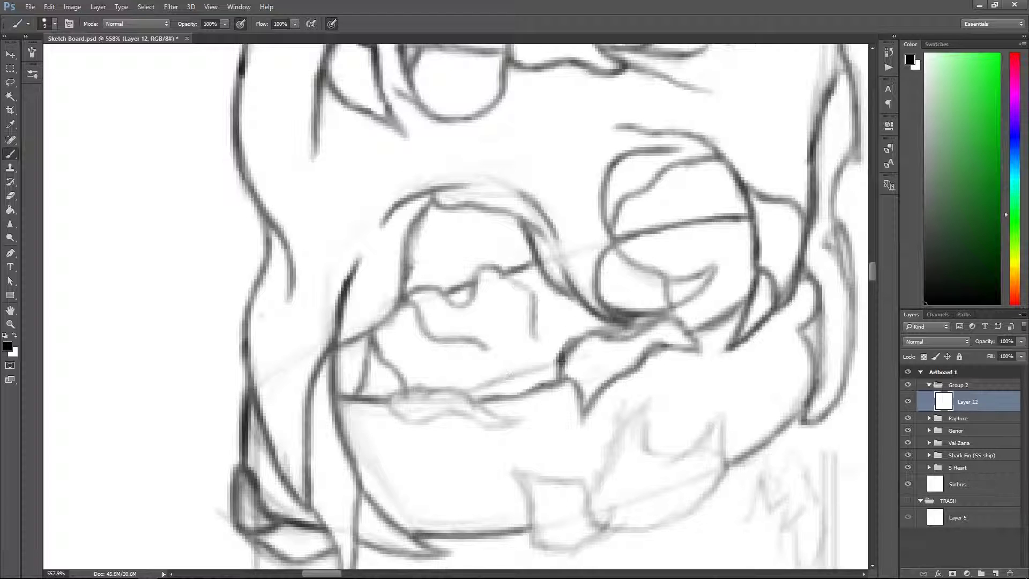
scroll(407, 308, "down", 5)
scroll(423, 321, "up", 4)
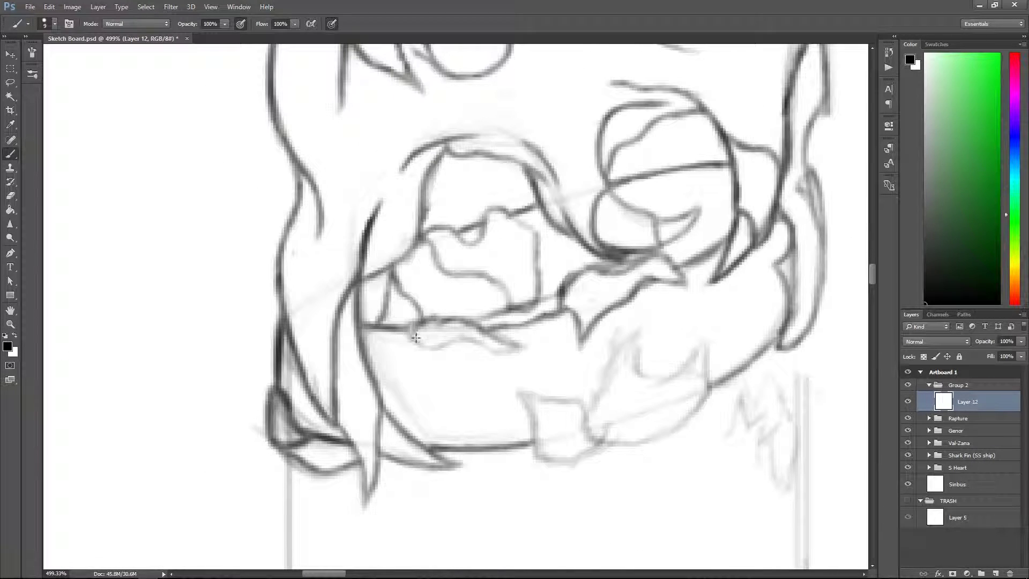
Ink the wavy strand on the lower opening's rim and the jagged pointed pieces along the shell's bottom edge.
mouse_move(477, 347)
left_mouse_down()
mouse_move(568, 461)
mouse_move(707, 348)
mouse_move(591, 408)
left_mouse_up()
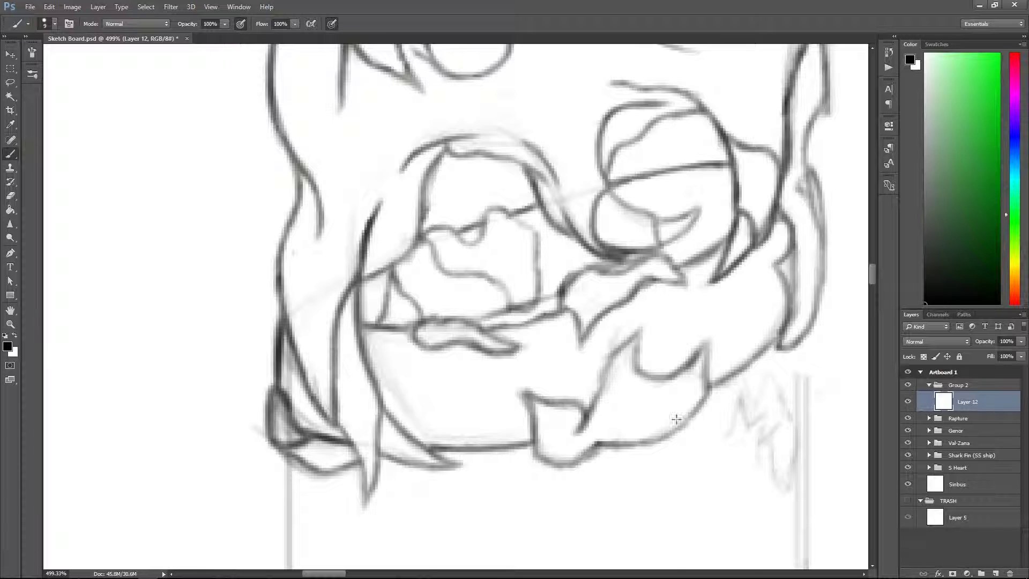
scroll(670, 434, "down", 2)
scroll(673, 300, "down", 3)
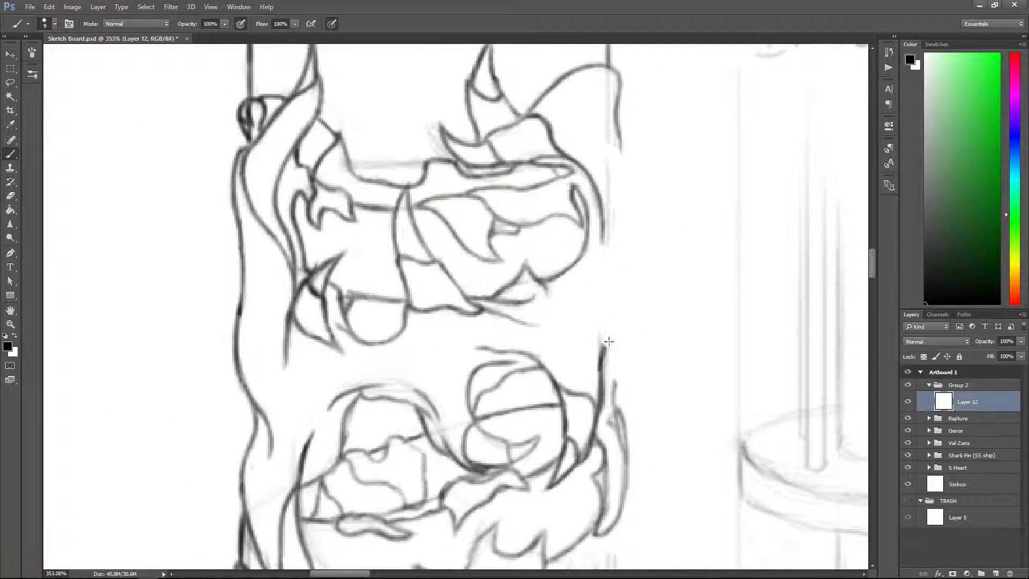
Ink the shell's wavy right-hand outline from the upper rounded piece down to the large lower claw.
scroll(604, 243, "down", 3)
scroll(589, 268, "up", 3)
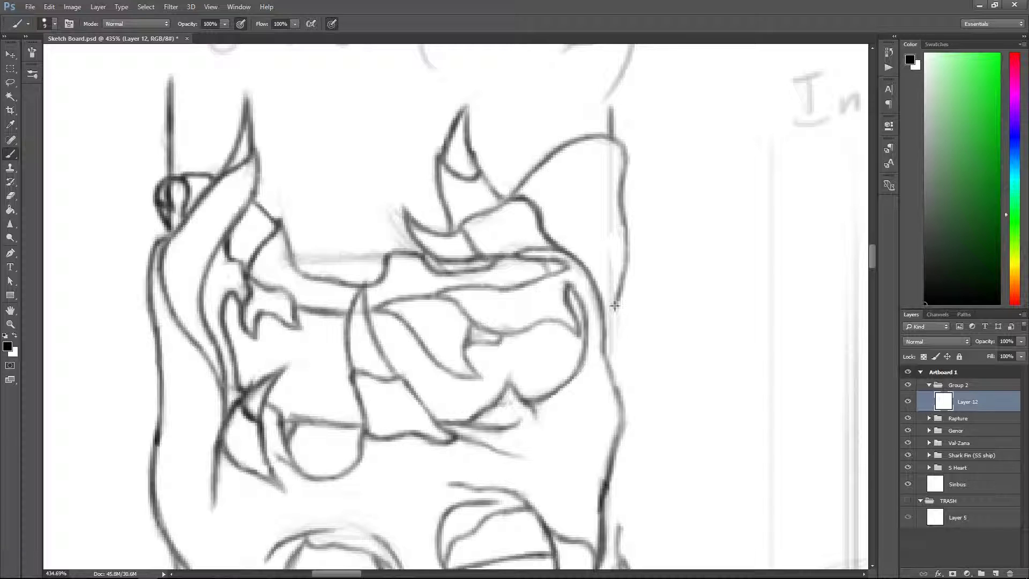
scroll(574, 202, "up", 1)
scroll(599, 315, "down", 5)
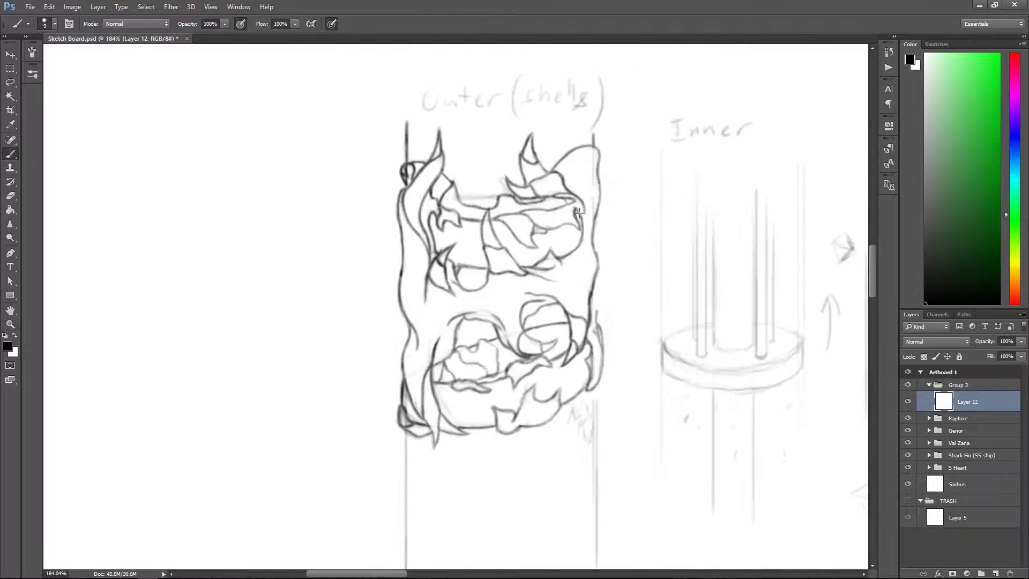
Add a new layer above the line art and hatch light gray shading across the upper opening behind the horns.
left_click(995, 573)
key("z")
scroll(464, 227, "up", 4)
scroll(464, 227, "up", 1)
key("b")
mouse_move(370, 246)
left_mouse_down()
mouse_move(375, 311)
mouse_move(431, 304)
left_mouse_up()
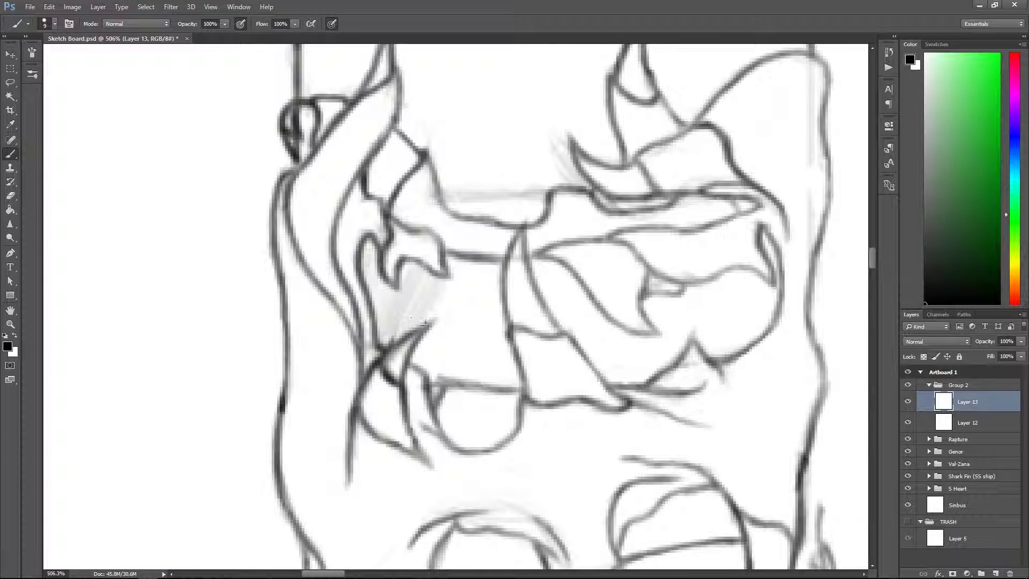
left_click_drag(441, 268, 459, 356)
left_click_drag(499, 279, 509, 388)
mouse_move(538, 279)
left_mouse_down()
mouse_move(442, 252)
mouse_move(312, 247)
mouse_move(356, 321)
mouse_move(428, 327)
mouse_move(466, 268)
mouse_move(515, 229)
left_mouse_up()
scroll(519, 219, "up", 2)
scroll(520, 219, "left", 2)
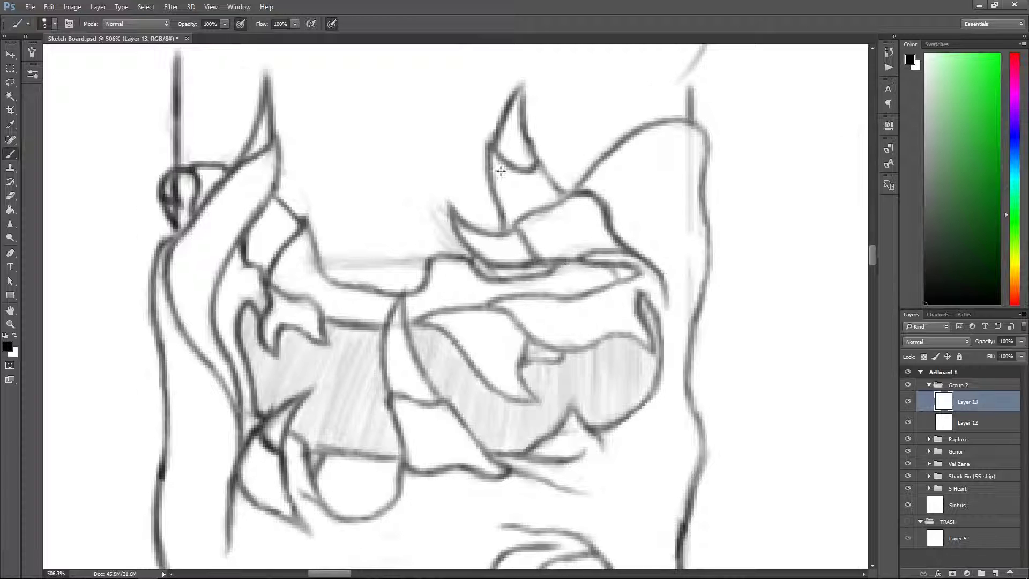
Ink the back edge of the gap in the upper rim on the line layer and hatch the gap on the shading layer.
key("alt+bracketleft")
key("alt+bracketright")
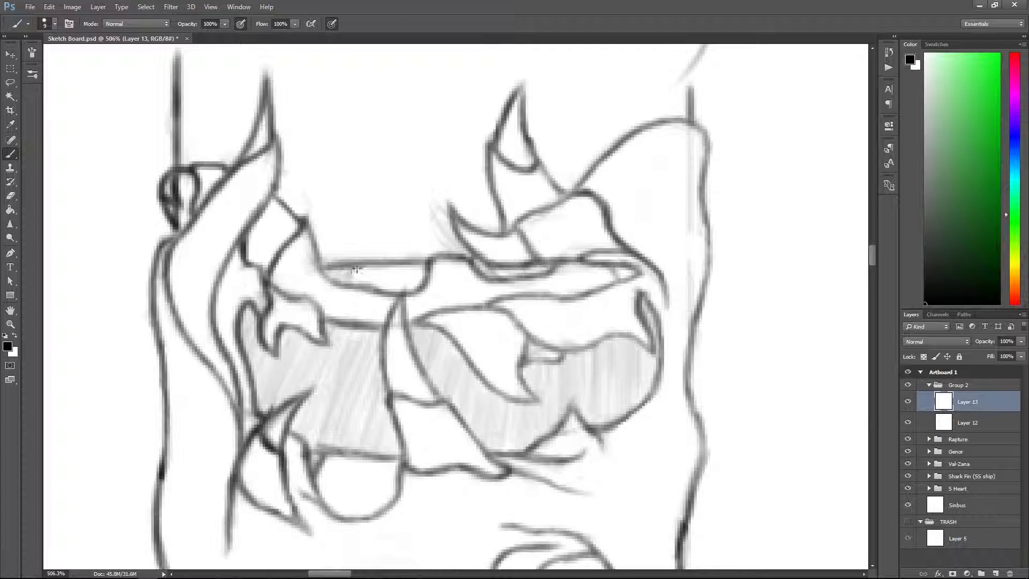
scroll(422, 288, "down", 3)
scroll(422, 288, "down", 8)
scroll(315, 323, "up", 7)
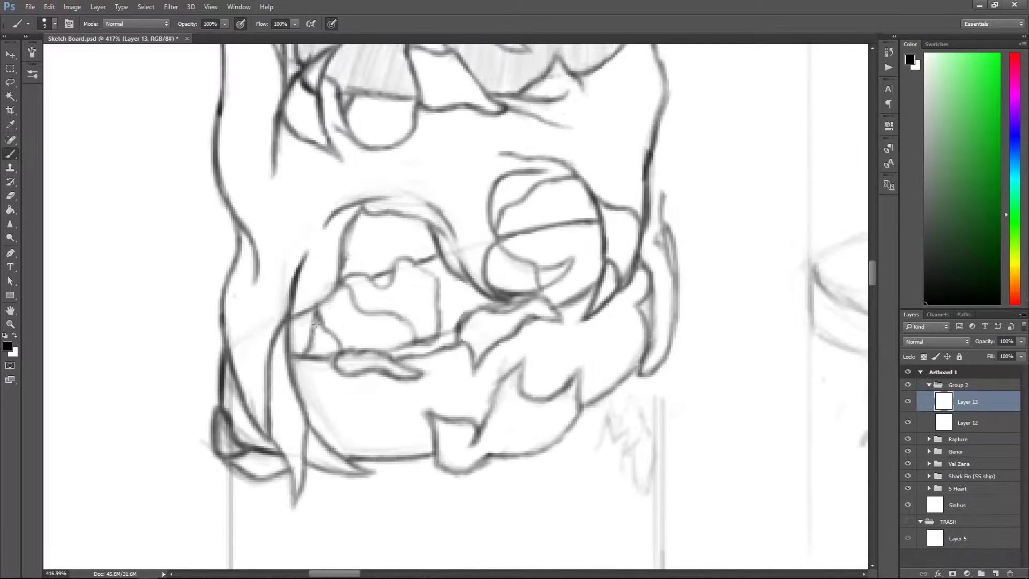
On the line layer, clean up the small lower-left claw and round off the top of the flap on the column's right edge.
key("alt+bracketleft")
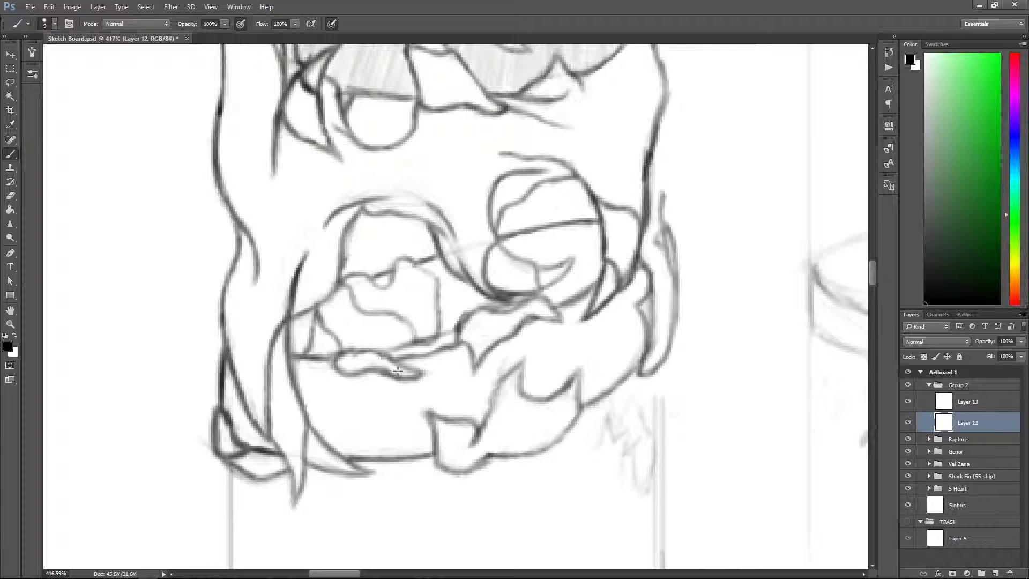
left_click_drag(533, 205, 494, 209)
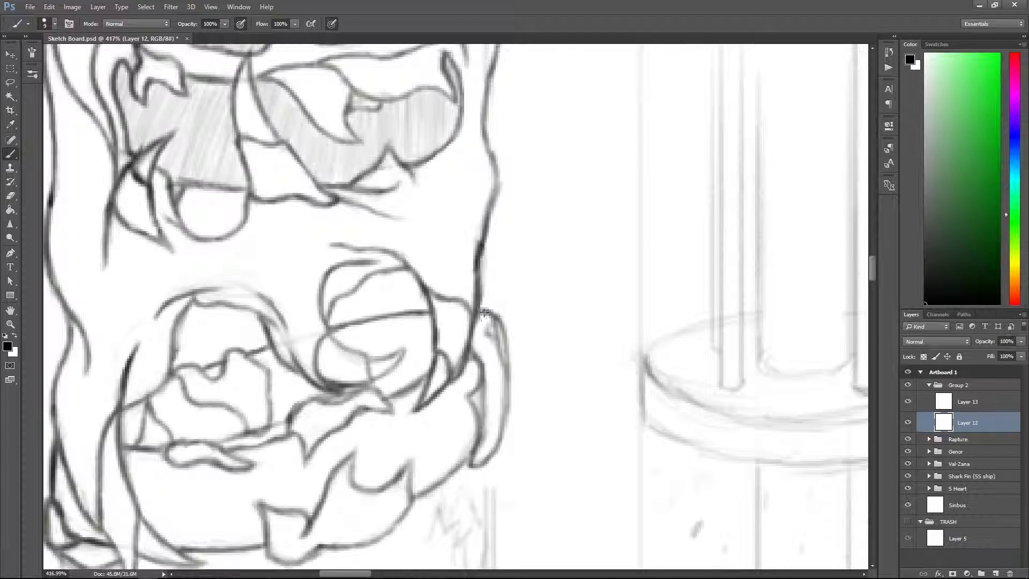
scroll(503, 343, "up", 3)
scroll(523, 357, "down", 8)
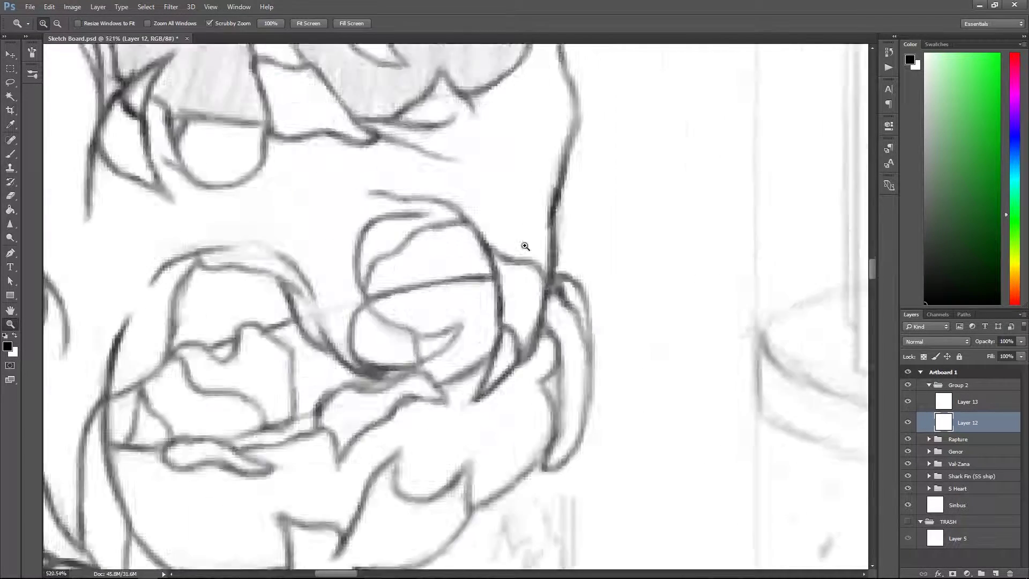
key("z")
scroll(413, 356, "up", 3)
scroll(539, 222, "down", 4)
scroll(494, 338, "up", 4)
scroll(494, 338, "down", 2)
key("b")
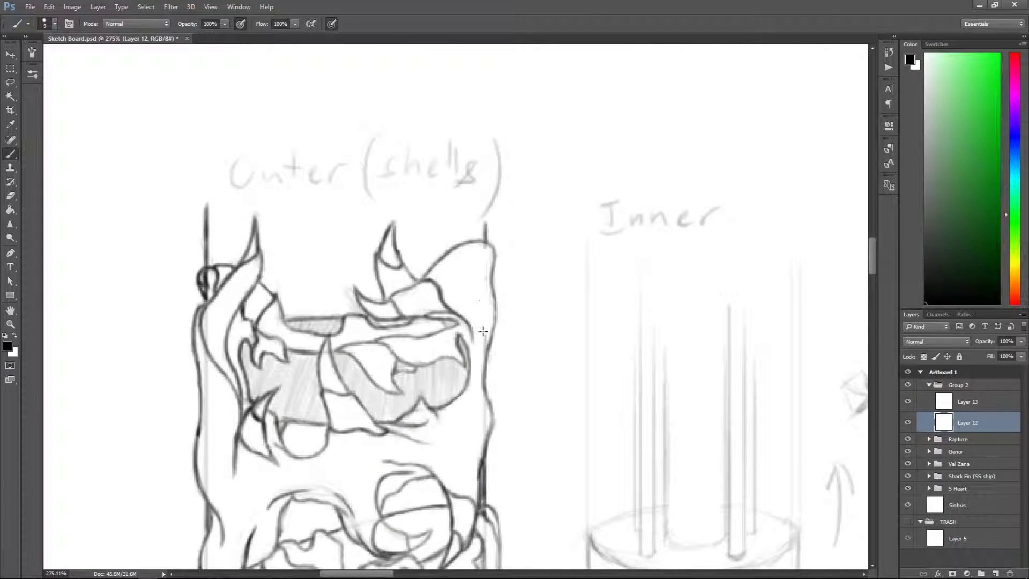
Darken the column's straight side edges beside the shell and ink them below its lower end.
scroll(434, 258, "down", 3)
scroll(269, 175, "left", 2)
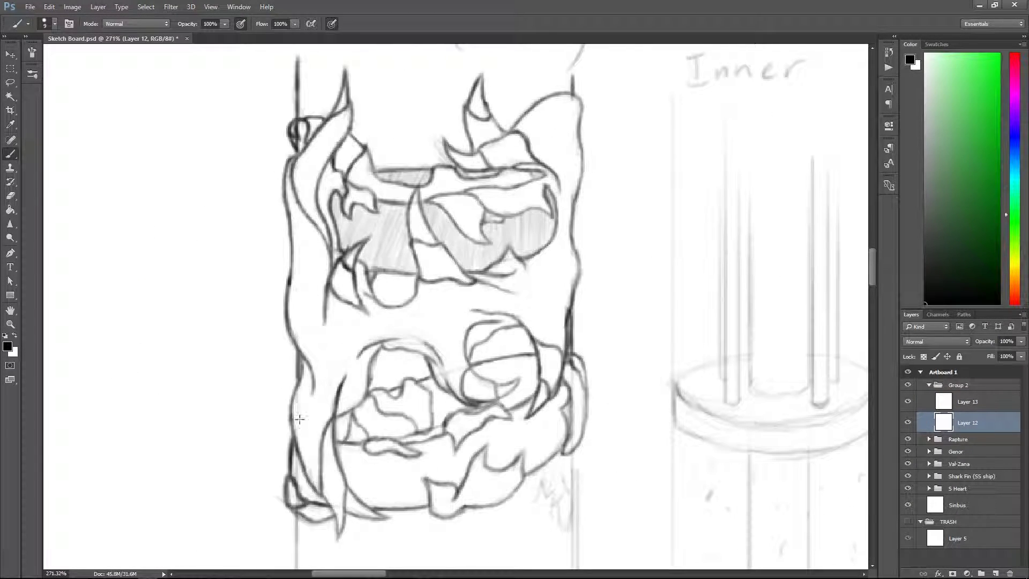
scroll(574, 384, "up", 1)
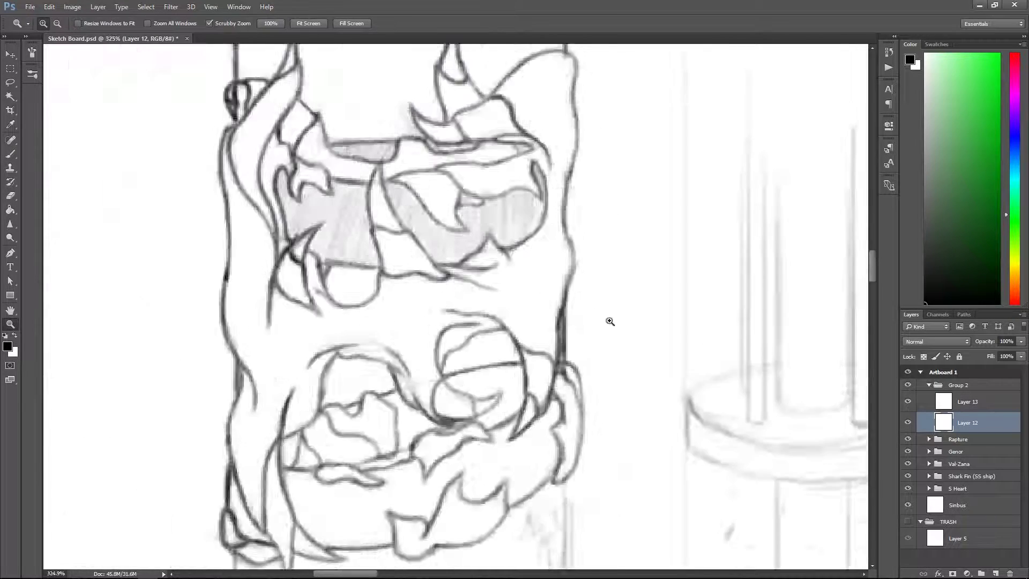
scroll(573, 343, "down", 3)
scroll(413, 383, "up", 3)
scroll(638, 166, "up", 5)
scroll(624, 214, "up", 2)
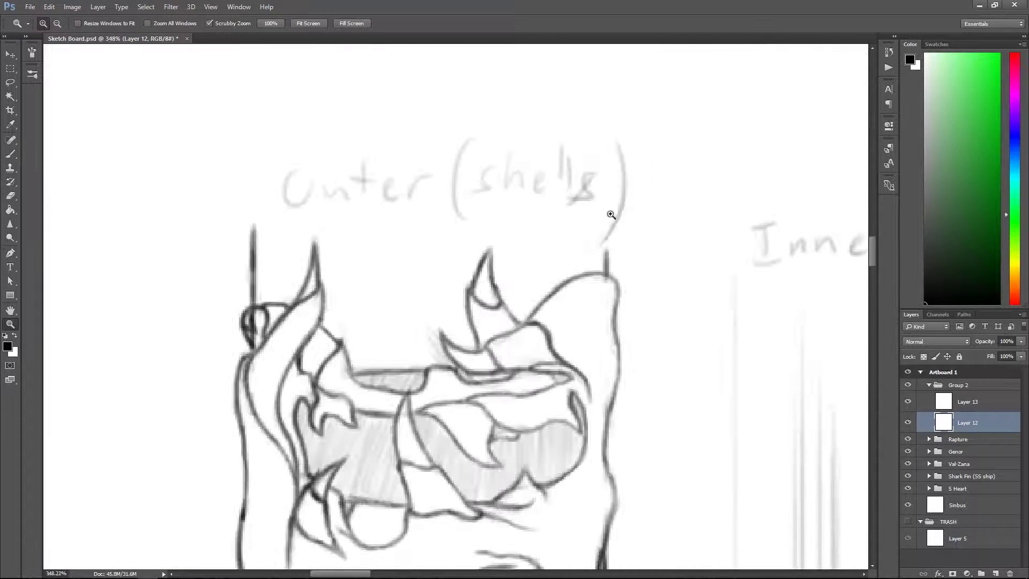
scroll(512, 243, "down", 8)
scroll(512, 242, "left", 1)
On the shading layer, hatch light gray over the gap beside the lower-left claw and across the band below the lower opening.
key("alt+bracketright")
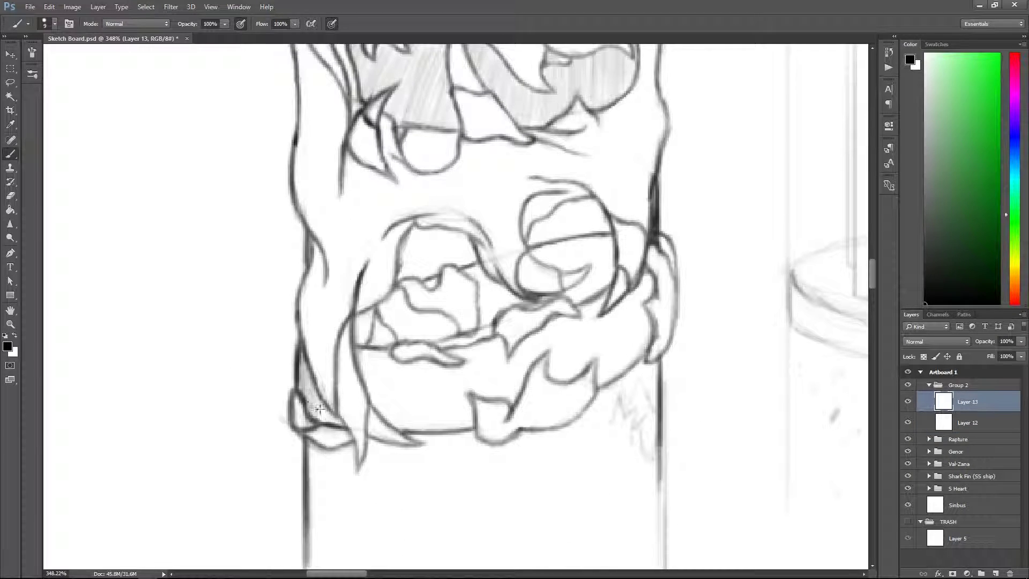
mouse_move(366, 352)
left_mouse_down()
mouse_move(375, 383)
mouse_move(400, 362)
mouse_move(405, 418)
mouse_move(433, 385)
mouse_move(469, 413)
left_mouse_up()
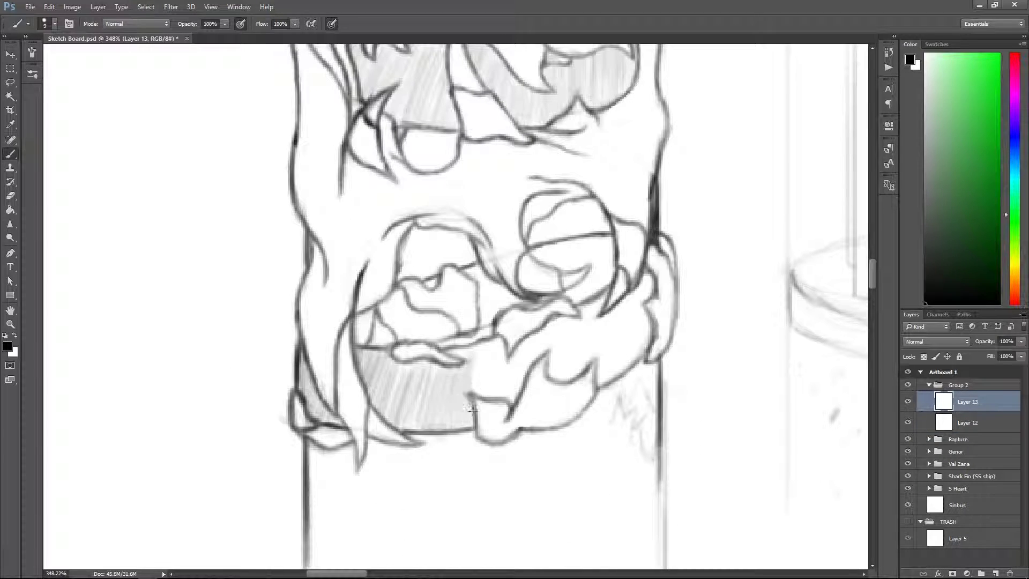
scroll(491, 390, "up", 1)
scroll(490, 389, "right", 2)
mouse_move(372, 442)
left_mouse_down()
mouse_move(441, 396)
mouse_move(466, 357)
mouse_move(492, 382)
mouse_move(496, 421)
mouse_move(520, 354)
left_mouse_up()
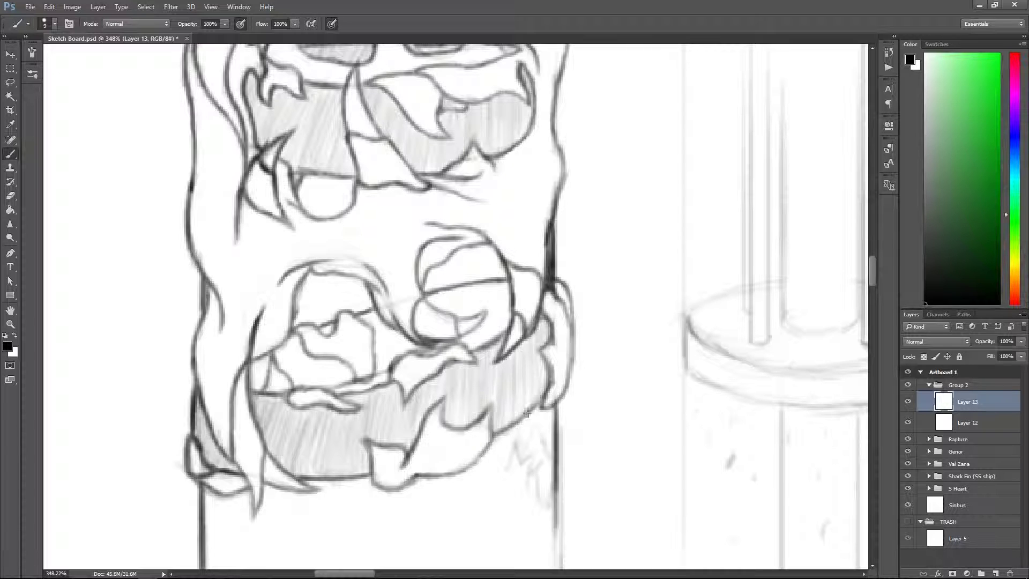
On the shading layer, hatch the gaps behind the lower opening's strands and inside the ring, and shade the left side of the arch.
scroll(460, 422, "left", 1)
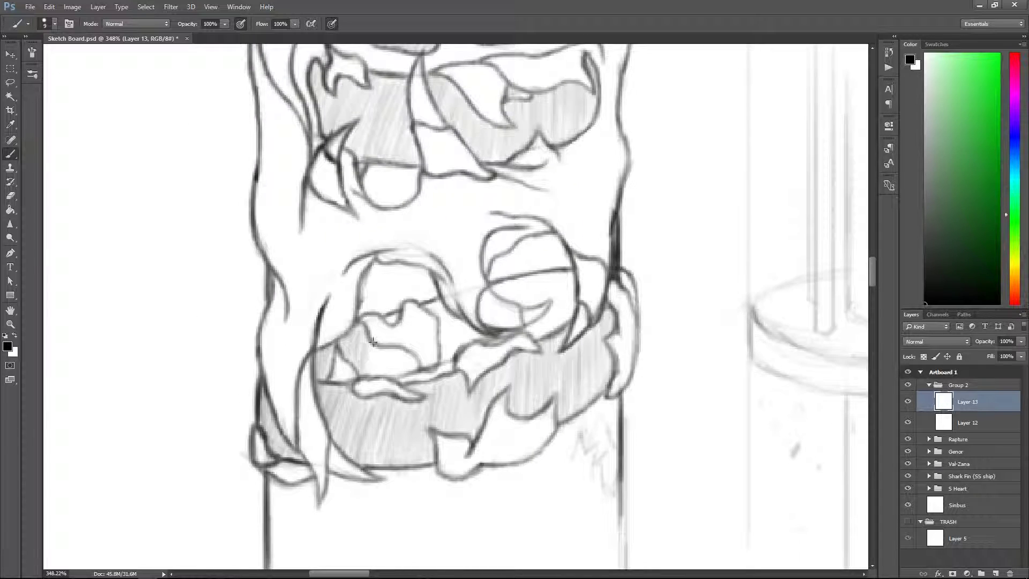
mouse_move(410, 313)
left_mouse_down()
mouse_move(432, 302)
mouse_move(456, 343)
left_mouse_up()
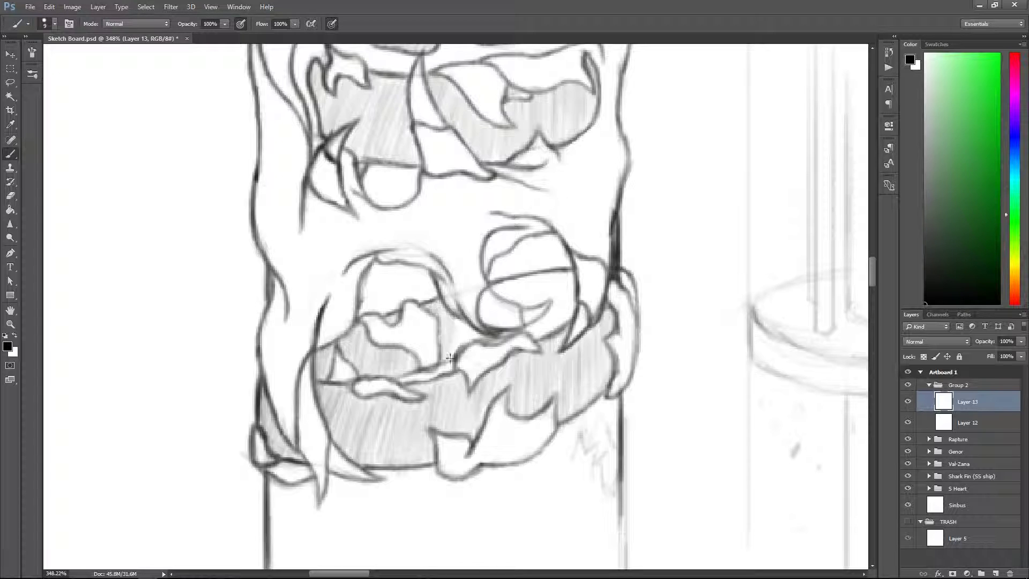
scroll(472, 300, "right", 2)
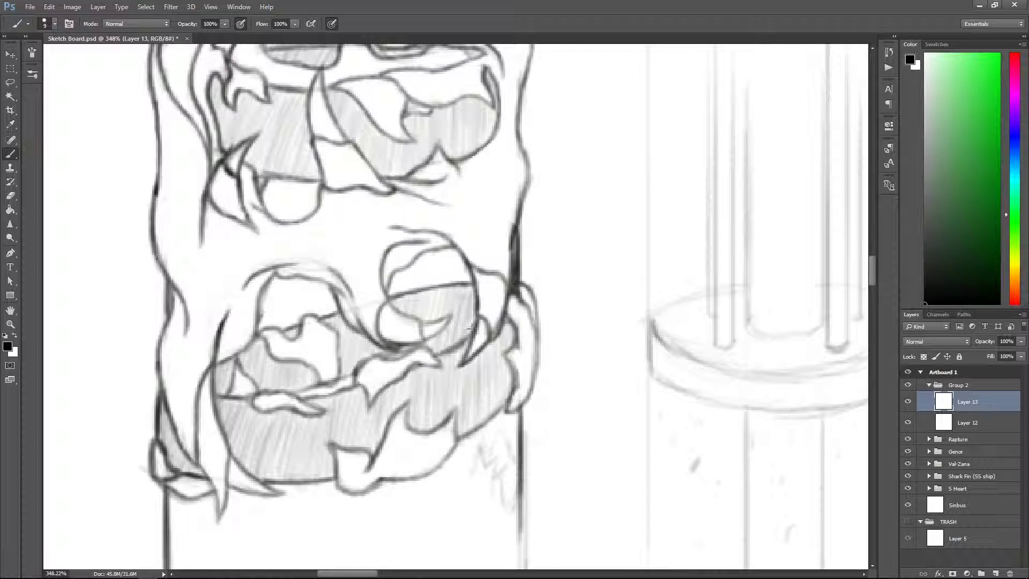
scroll(463, 344, "right", 2)
scroll(429, 309, "left", 5)
scroll(429, 309, "up", 4)
scroll(413, 238, "down", 4)
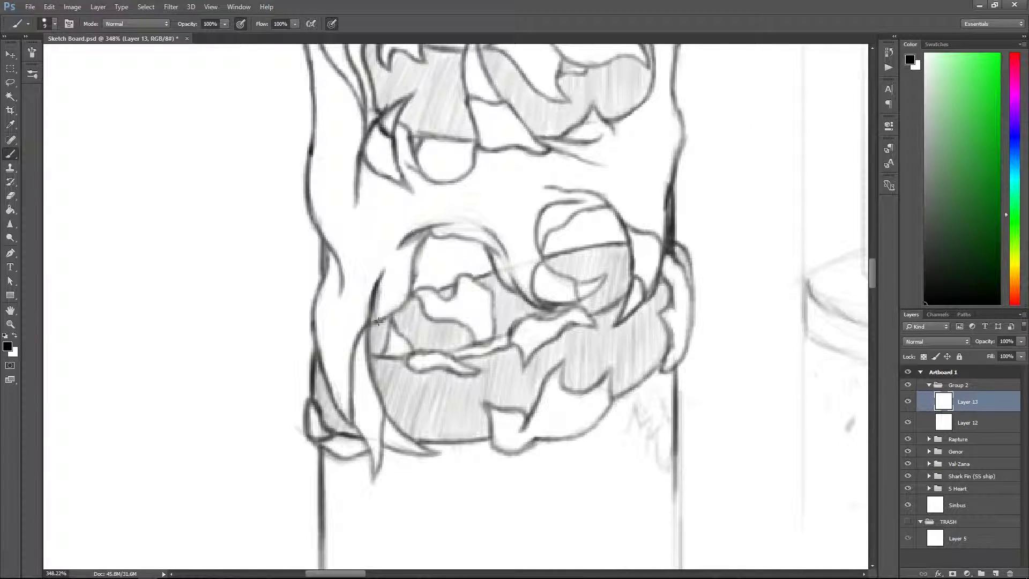
left_click_drag(379, 302, 372, 320)
scroll(371, 320, "up", 2)
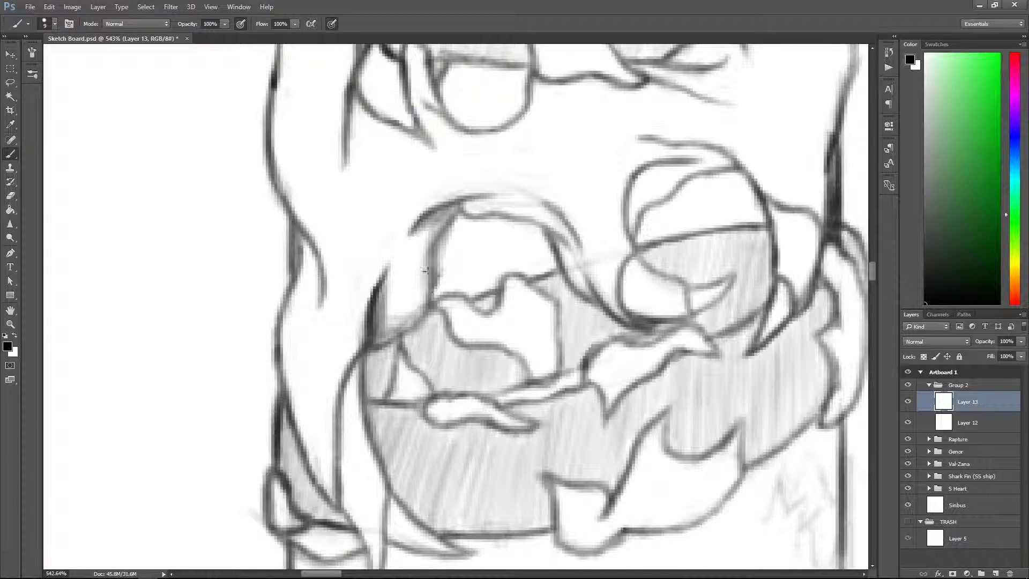
On the line layer, redraw the left edge of the rounded tooth below the middle opening and clean up the arch's right line.
left_click(959, 423)
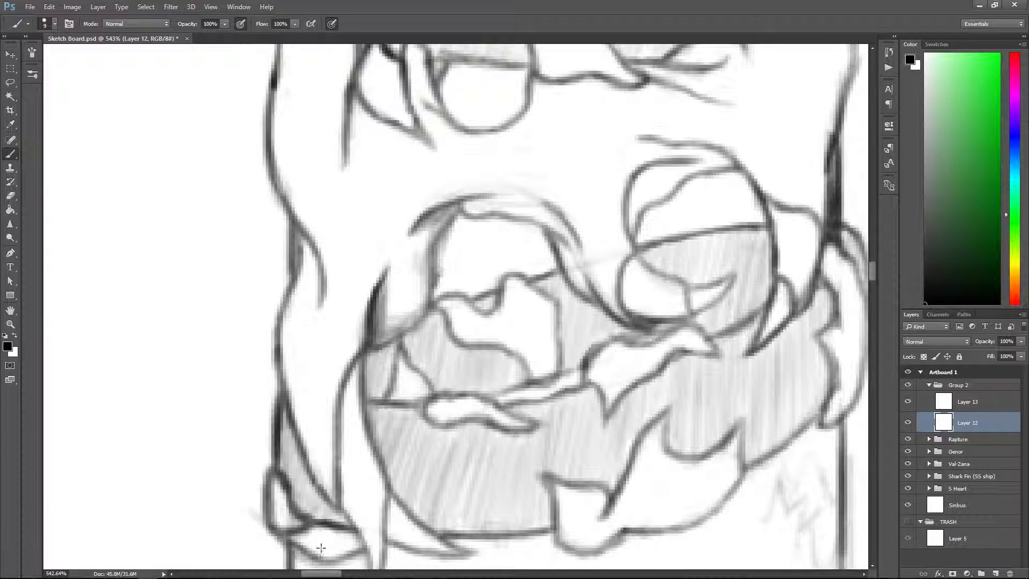
scroll(391, 270, "up", 3)
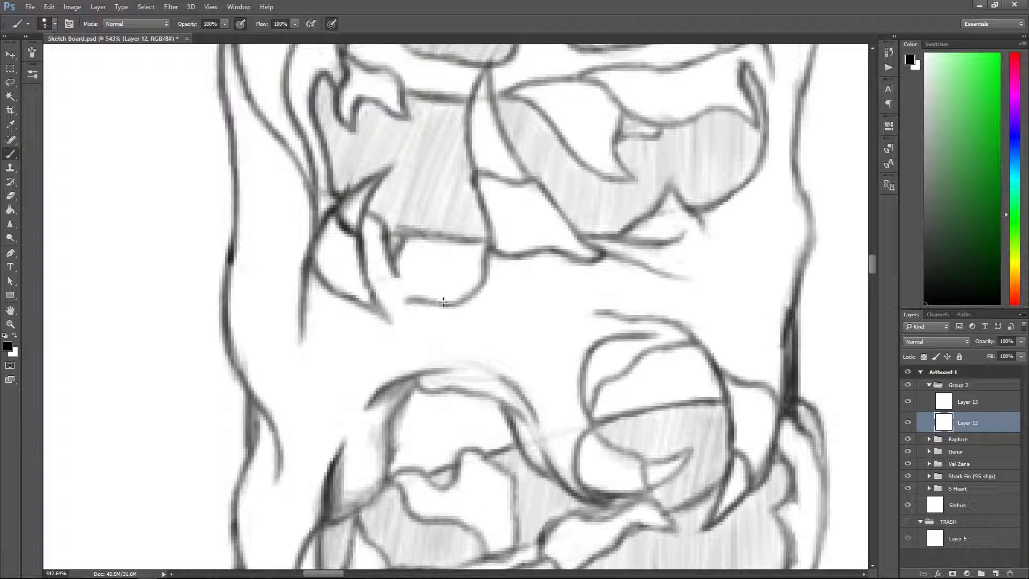
scroll(404, 278, "up", 2)
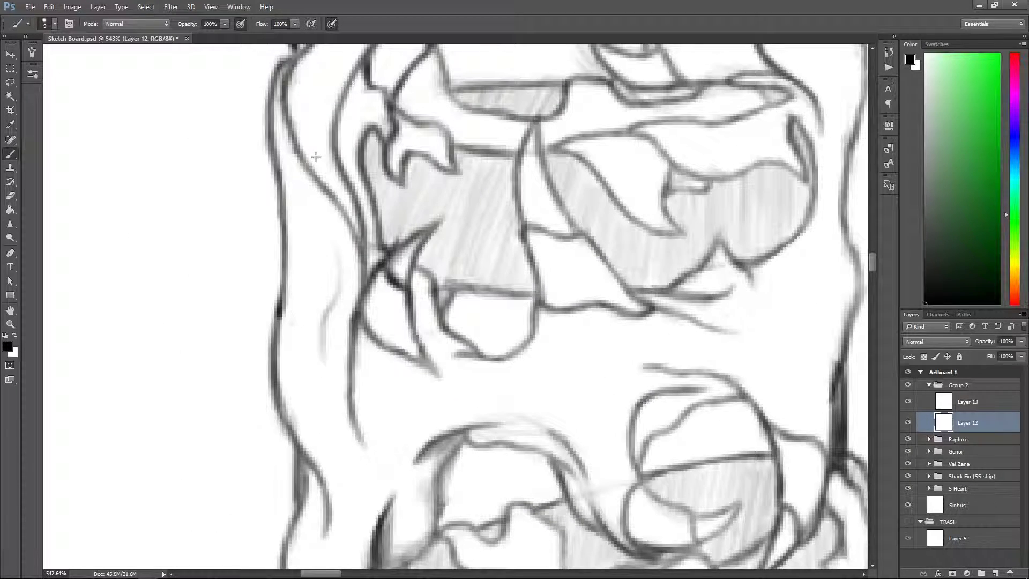
scroll(329, 353, "down", 5)
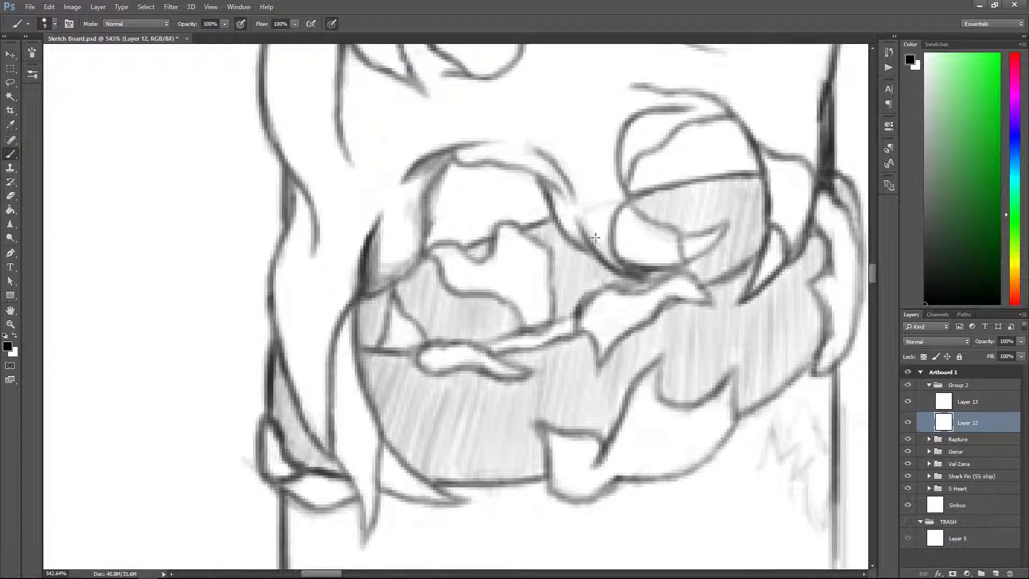
scroll(536, 199, "right", 1)
On the shading layer, shade the left side of the pointed strand hanging beside the lower opening.
key("alt+bracketright")
scroll(390, 300, "left", 2)
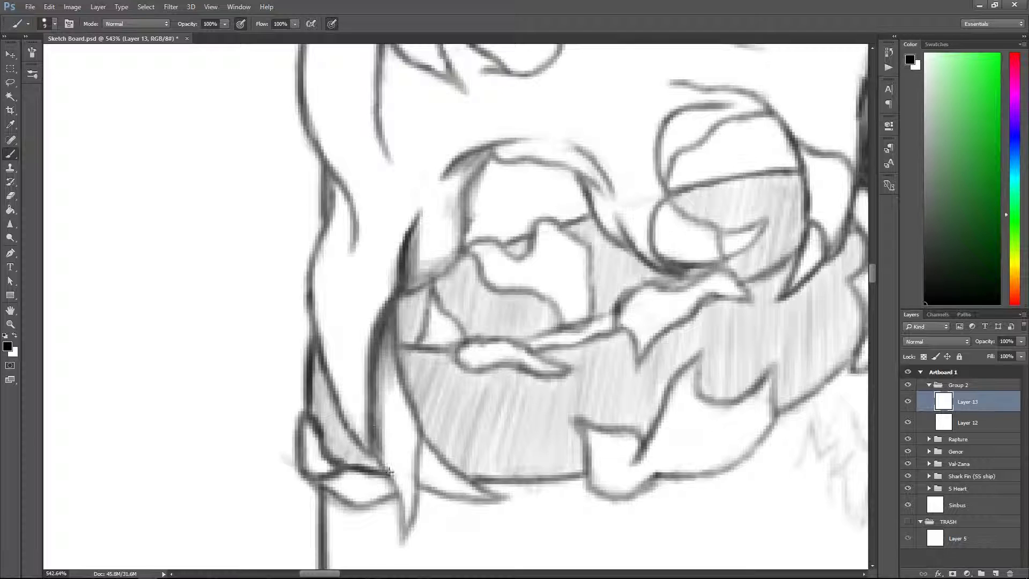
key("alt+bracketleft")
key("z")
left_click_drag(386, 466, 423, 466)
mouse_move(437, 288)
left_mouse_down()
mouse_move(375, 287)
mouse_move(466, 288)
left_mouse_up()
key("alt+bracketright")
key("b")
scroll(388, 362, "right", 1)
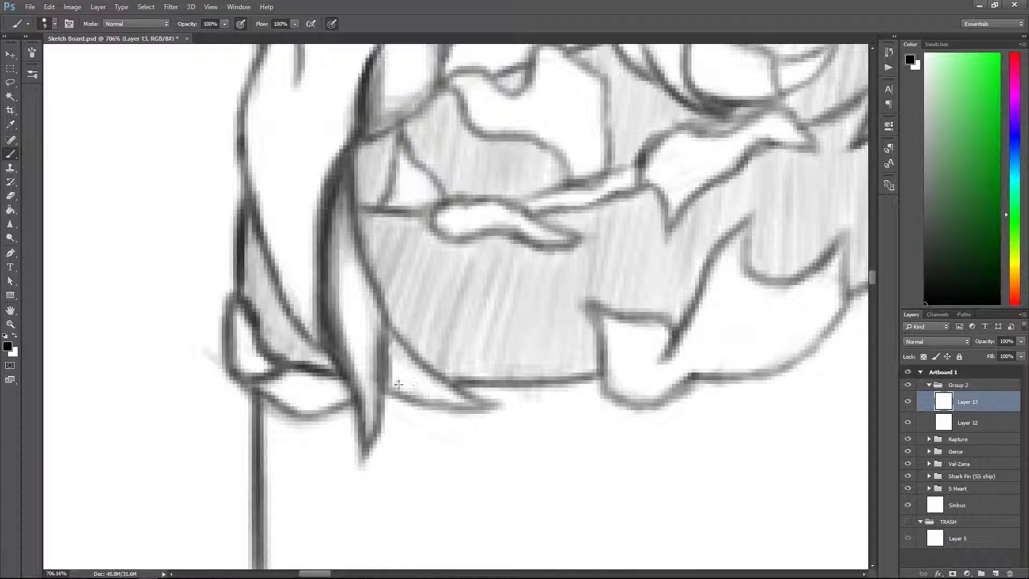
Sharpen the outlines of the claw tips below the lower opening on the line layer and shade the lower-left claw on the shading layer.
scroll(399, 389, "up", 2)
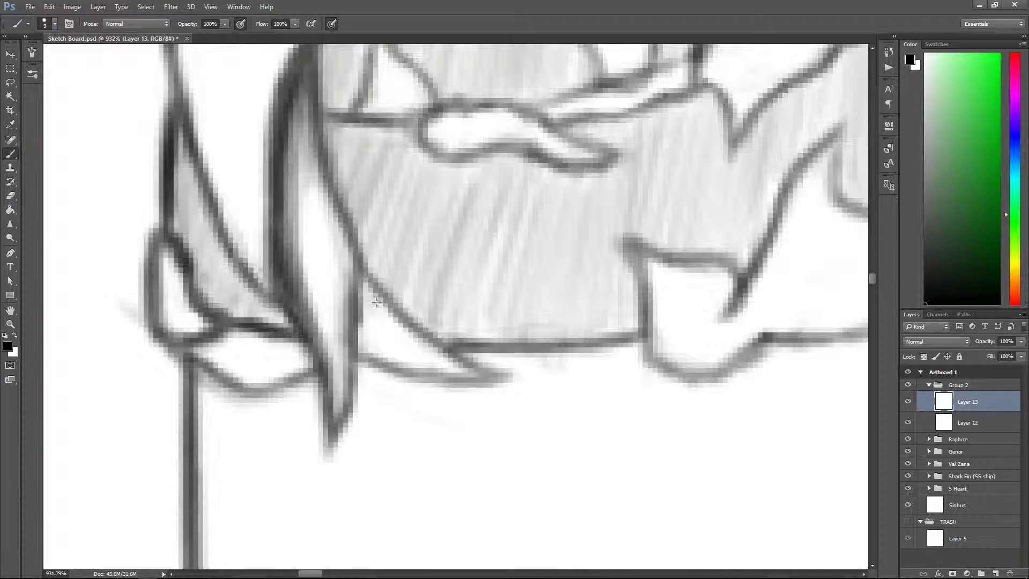
scroll(403, 336, "up", 1)
key("alt+bracketleft")
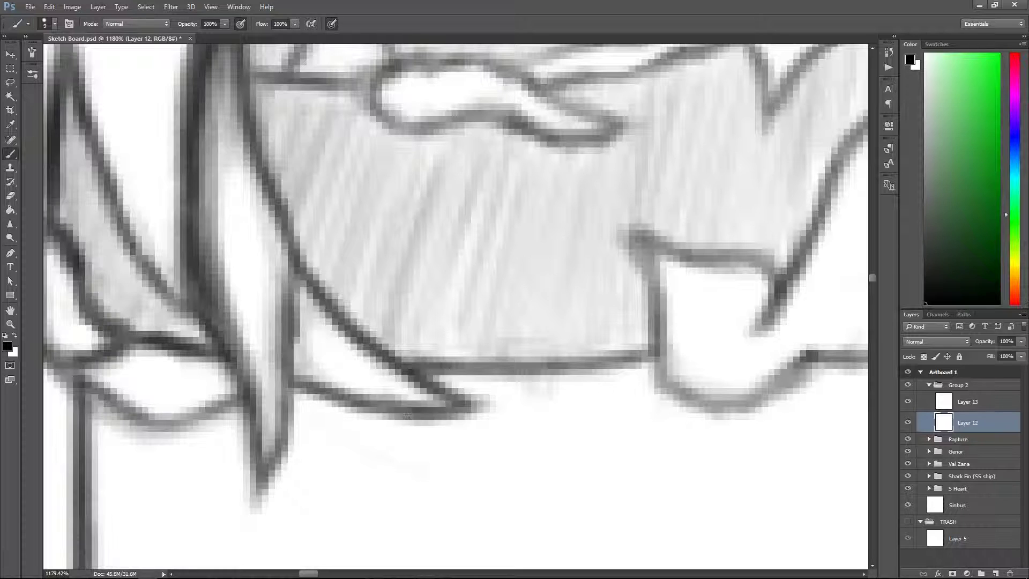
scroll(398, 360, "down", 5)
scroll(352, 289, "up", 3)
key("alt+bracketright")
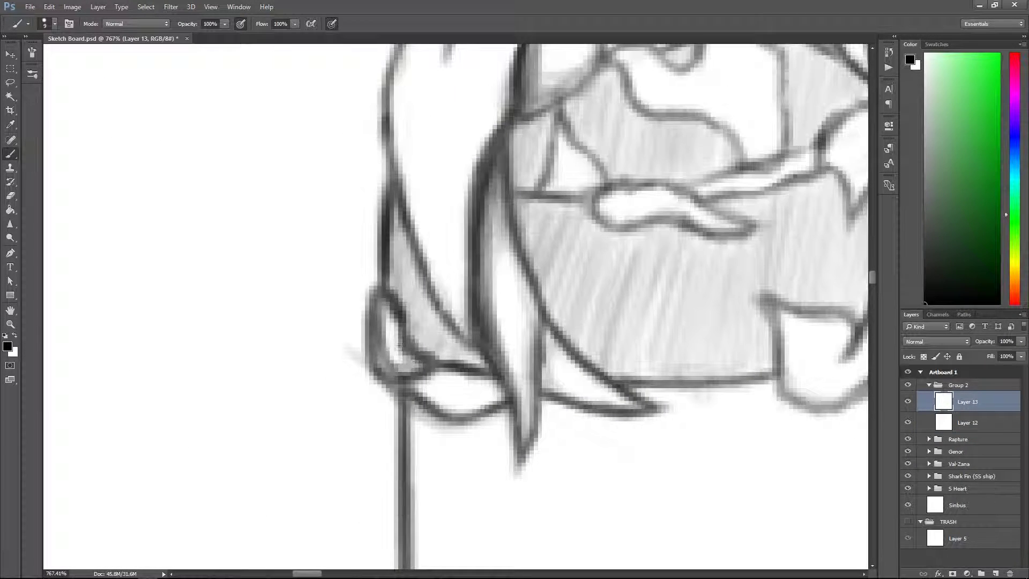
key("z")
left_click_drag(455, 391, 338, 365)
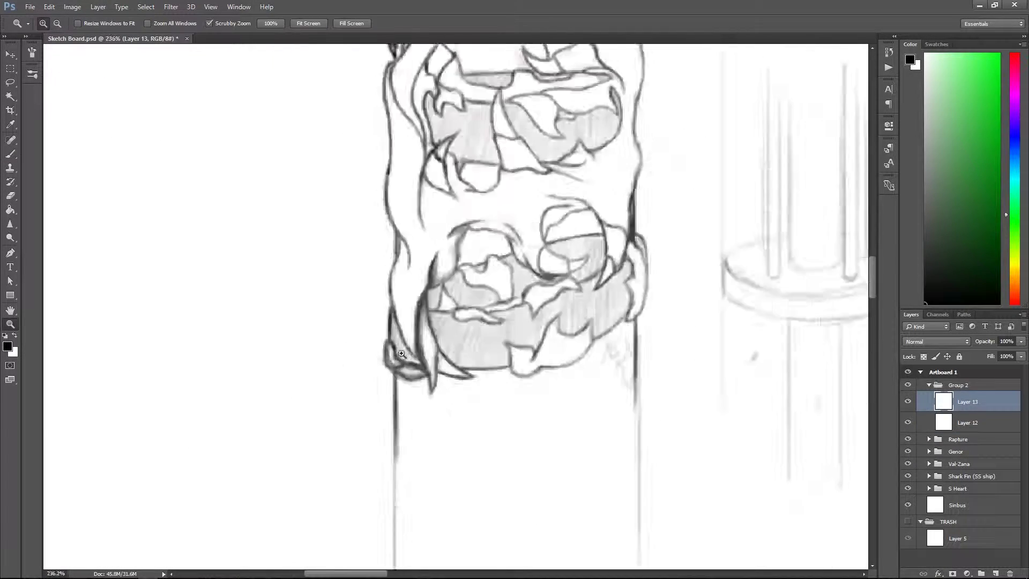
On the line layer, try a heavier outline around the pronged flap at the lower opening's bottom edge.
key("b")
scroll(337, 364, "up", 5)
key("alt+bracketleft")
mouse_move(407, 316)
left_mouse_down()
mouse_move(498, 436)
mouse_move(643, 386)
mouse_move(707, 225)
mouse_move(696, 290)
mouse_move(589, 209)
mouse_move(417, 321)
mouse_move(509, 332)
left_mouse_up()
key("z")
left_click_drag(375, 471, 328, 471)
scroll(329, 471, "up", 4)
left_click(210, 6)
key("Escape")
key("b")
scroll(523, 351, "up", 5)
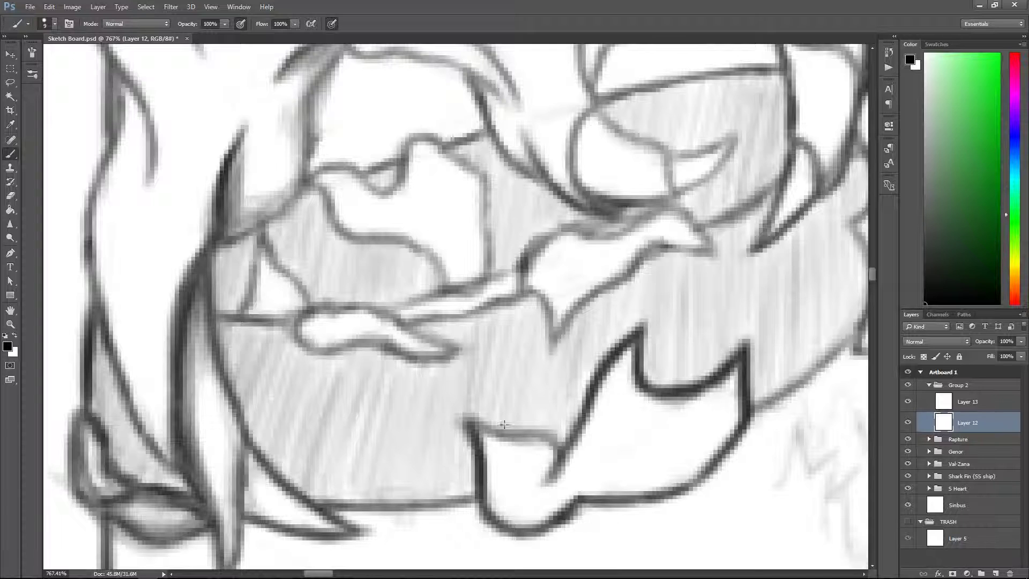
Erase the heavy outline of the pronged flap and redraw it with a thinner line joining the opening's lower edge.
mouse_move(566, 508)
left_mouse_down()
mouse_move(714, 461)
mouse_move(732, 440)
mouse_move(672, 398)
mouse_move(589, 396)
left_mouse_up()
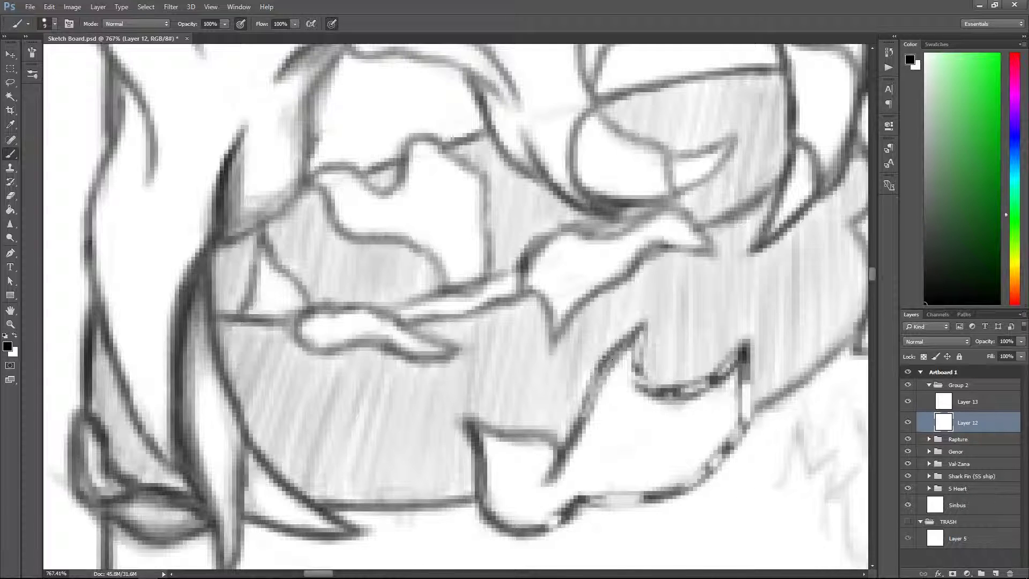
mouse_move(544, 481)
left_mouse_down()
mouse_move(640, 375)
mouse_move(742, 354)
mouse_move(626, 497)
mouse_move(476, 467)
mouse_move(337, 337)
mouse_move(510, 271)
mouse_move(613, 305)
mouse_move(643, 397)
left_mouse_up()
scroll(474, 467, "up", 2)
scroll(370, 223, "down", 5)
scroll(628, 310, "up", 5)
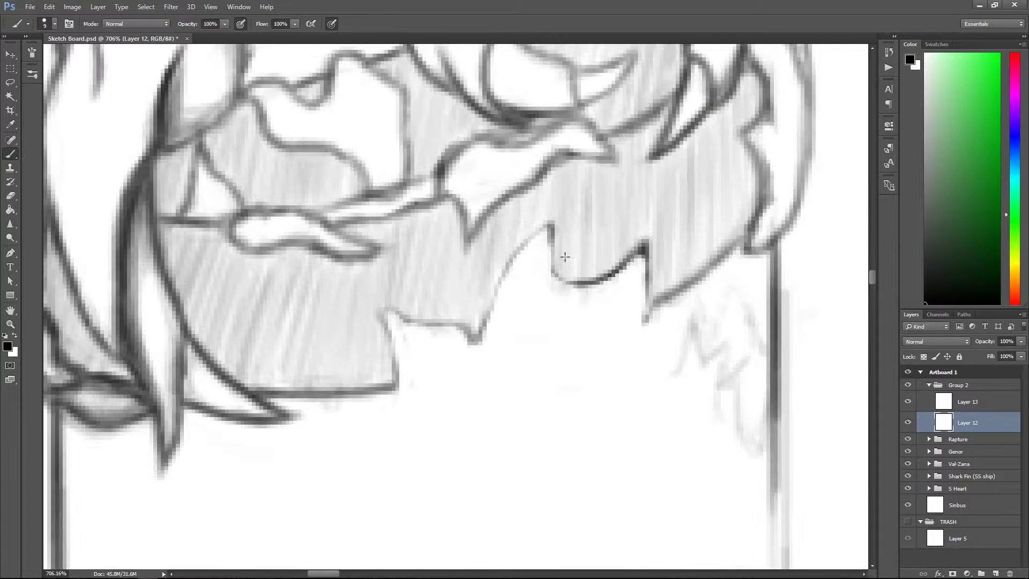
mouse_move(388, 325)
left_mouse_down()
mouse_move(437, 432)
mouse_move(405, 389)
mouse_move(479, 389)
mouse_move(397, 391)
left_mouse_up()
key("ctrl+z")
mouse_move(512, 369)
left_mouse_down()
mouse_move(637, 337)
mouse_move(648, 262)
mouse_move(535, 233)
mouse_move(467, 355)
left_mouse_up()
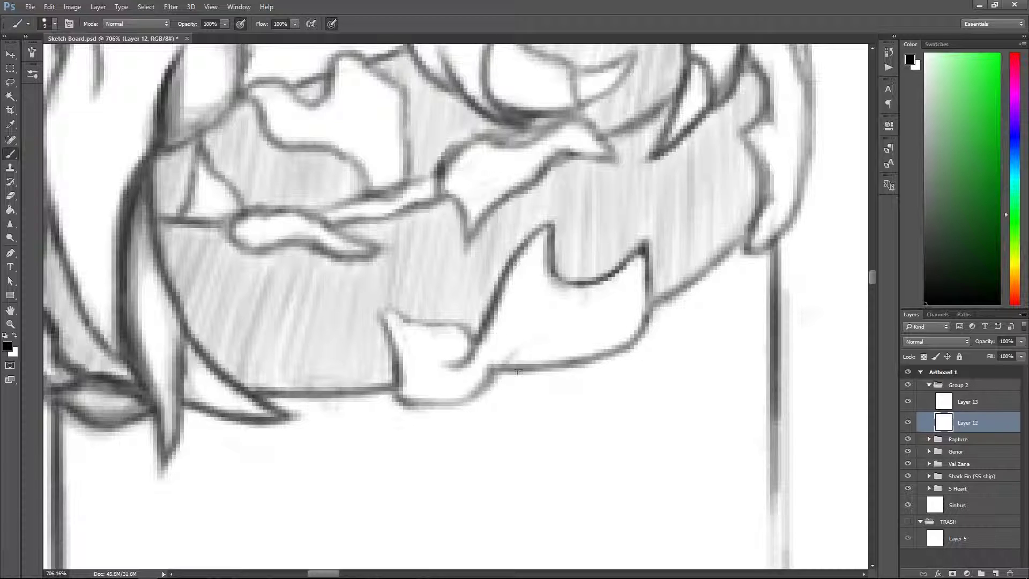
On the shading layer, add soft shading along the inner edges of the pronged flap.
scroll(411, 397, "up", 3)
key("alt+bracketright")
key("alt+bracketleft")
key("alt+bracketright")
mouse_move(446, 381)
left_mouse_down()
mouse_move(343, 472)
mouse_move(308, 456)
mouse_move(300, 346)
mouse_move(349, 364)
mouse_move(546, 193)
mouse_move(579, 291)
mouse_move(697, 247)
mouse_move(613, 311)
mouse_move(707, 292)
mouse_move(687, 370)
mouse_move(476, 410)
left_mouse_up()
scroll(659, 294, "down", 3)
scroll(482, 321, "up", 3)
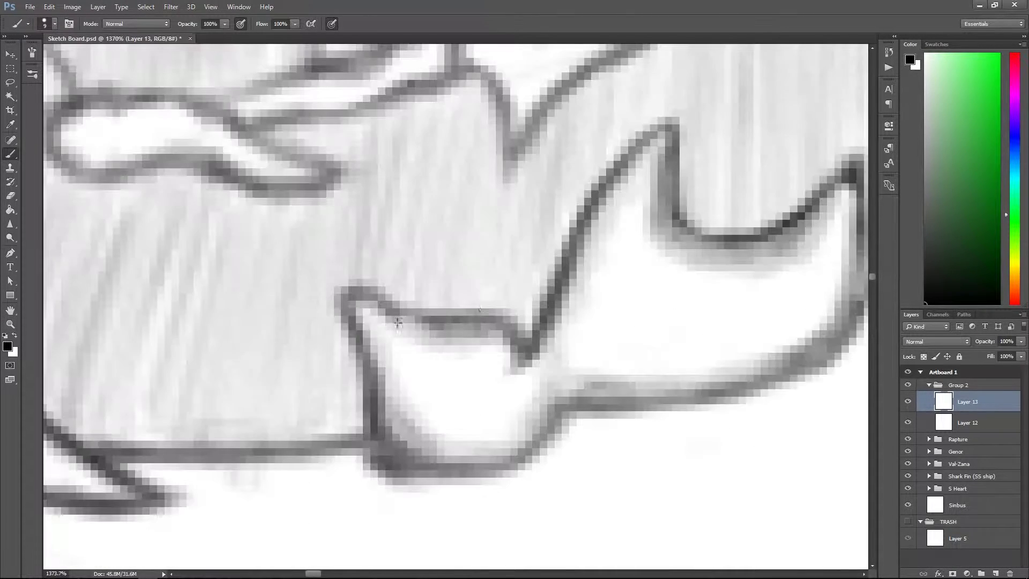
scroll(482, 321, "down", 5)
scroll(514, 268, "up", 5)
Thicken the line running from the ring's upper right to the column's right edge and shade the claw beneath it.
key("alt+[")
left_click_drag(487, 348, 530, 471)
left_click_drag(536, 193, 498, 375)
key("alt+]")
scroll(477, 241, "down", 1)
mouse_move(514, 429)
left_mouse_down()
mouse_move(531, 321)
mouse_move(493, 214)
mouse_move(455, 224)
mouse_move(525, 231)
mouse_move(448, 337)
mouse_move(491, 398)
left_mouse_up()
scroll(457, 380, "down", 3)
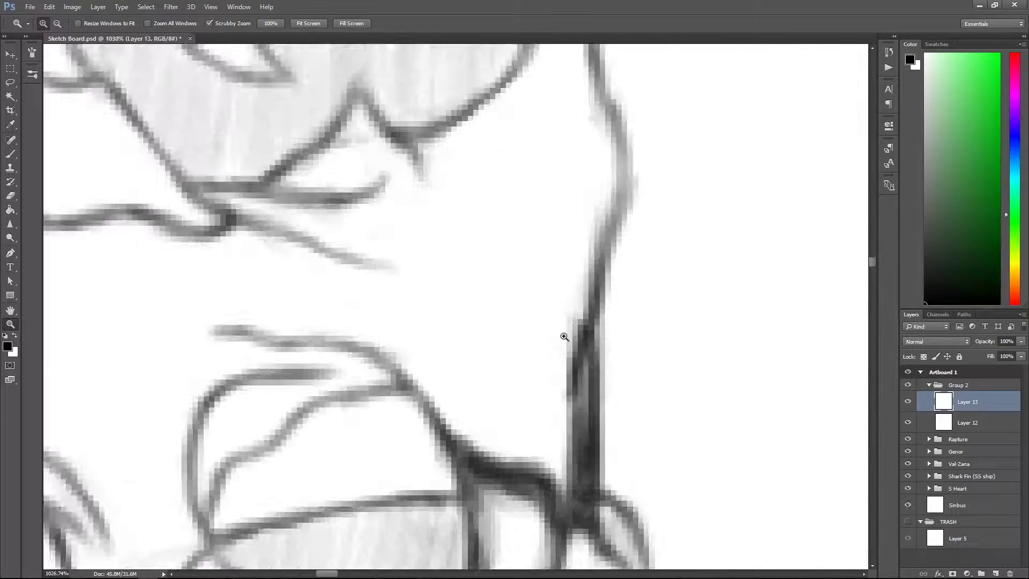
On the shading layer, shade the column's right edge above the ring and darken the notch in the long left strand.
key("alt+[")
left_click(954, 401)
mouse_move(563, 302)
left_mouse_down()
mouse_move(552, 410)
mouse_move(545, 356)
mouse_move(536, 466)
left_mouse_up()
mouse_move(482, 428)
left_mouse_down()
mouse_move(418, 348)
mouse_move(367, 345)
mouse_move(365, 458)
left_mouse_up()
scroll(367, 344, "down", 5)
scroll(387, 355, "up", 2)
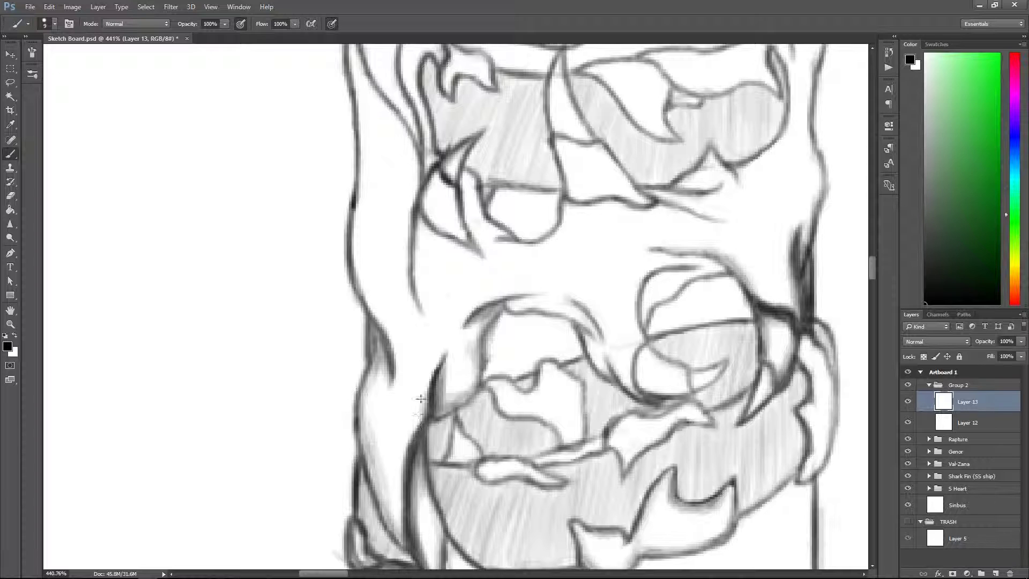
Shade the inner side of the long left strand beside the middle opening down toward the lower opening.
mouse_move(431, 359)
left_mouse_down()
mouse_move(475, 234)
mouse_move(454, 295)
mouse_move(442, 254)
left_mouse_up()
scroll(436, 402, "down", 4)
scroll(437, 402, "up", 5)
left_click_drag(452, 324, 421, 191)
mouse_move(449, 234)
left_mouse_down()
mouse_move(439, 402)
mouse_move(424, 360)
mouse_move(457, 305)
mouse_move(423, 193)
mouse_move(383, 313)
left_mouse_up()
scroll(380, 200, "up", 3)
scroll(385, 275, "down", 3)
left_click_drag(383, 230, 375, 483)
left_click_drag(378, 295, 375, 412)
mouse_move(457, 488)
left_mouse_down()
mouse_move(434, 442)
mouse_move(366, 392)
left_mouse_up()
scroll(418, 343, "down", 2)
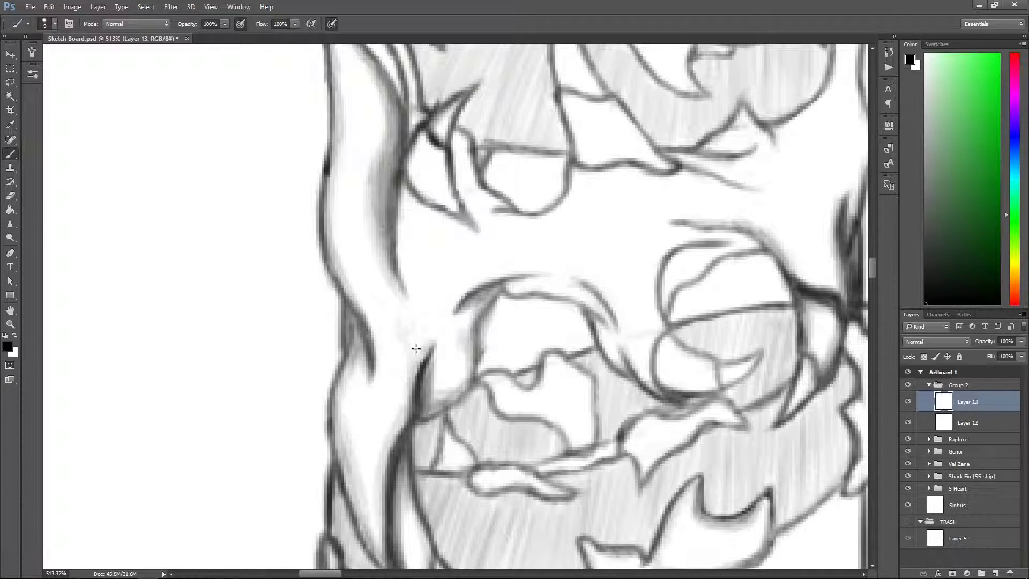
Deepen the left strand's inner shading and darken the lower edge and tip of the curved claw beside it.
scroll(416, 287, "up", 2)
scroll(409, 375, "up", 2)
mouse_move(454, 367)
left_mouse_down()
mouse_move(422, 306)
mouse_move(348, 275)
mouse_move(360, 236)
mouse_move(411, 316)
mouse_move(360, 276)
left_mouse_up()
left_click_drag(394, 246, 380, 216)
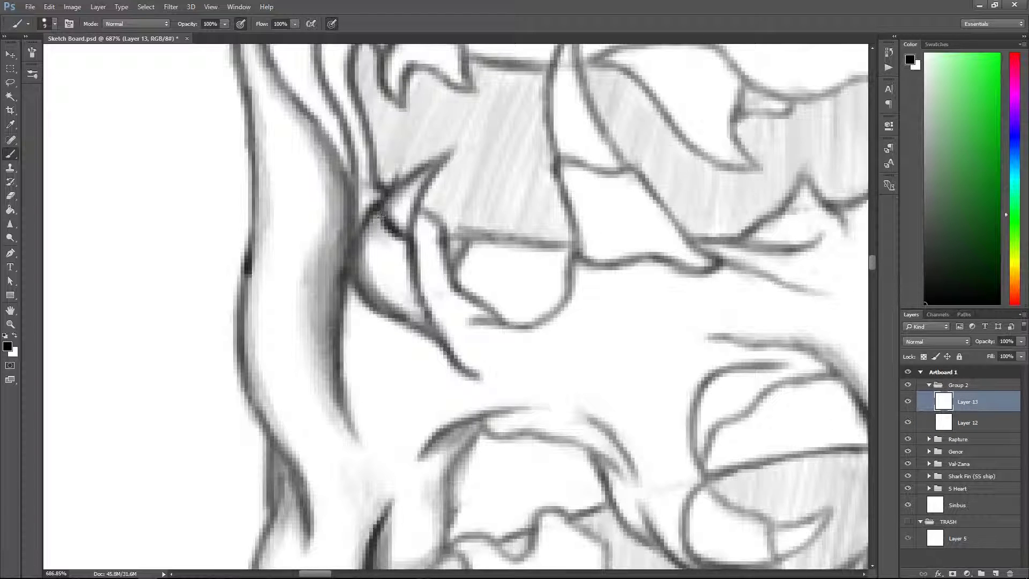
scroll(355, 261, "down", 1)
scroll(355, 260, "left", 1)
mouse_move(378, 268)
left_mouse_down()
mouse_move(387, 407)
mouse_move(378, 284)
mouse_move(374, 377)
left_mouse_up()
Shade the narrow prong next to the curved claw in gray, undoing the unwanted strokes.
scroll(490, 360, "right", 4)
scroll(490, 360, "up", 2)
left_click_drag(388, 410, 347, 309)
key("ctrl+alt+z")
key("ctrl+alt+z")
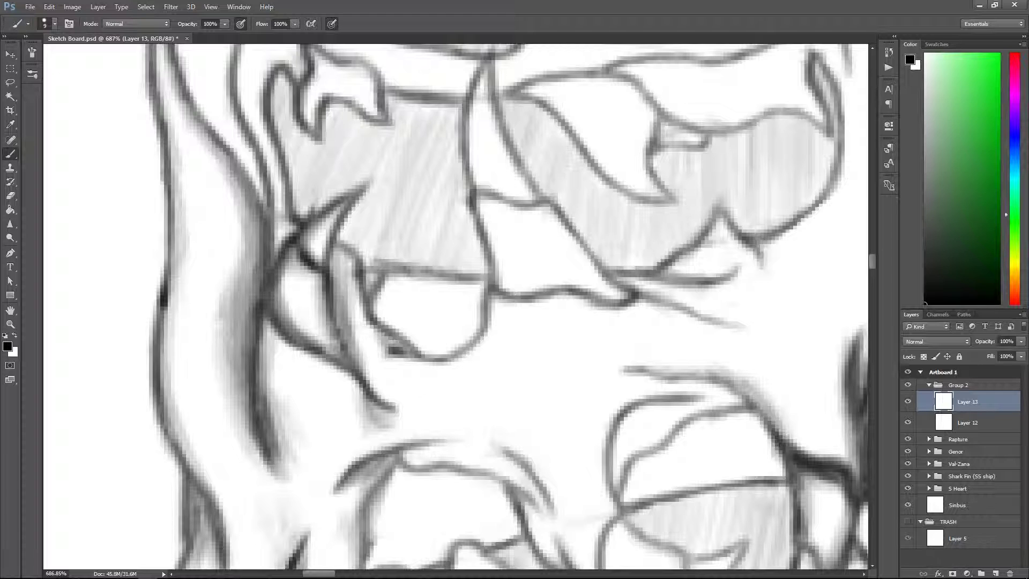
scroll(364, 303, "up", 6)
scroll(419, 387, "left", 2)
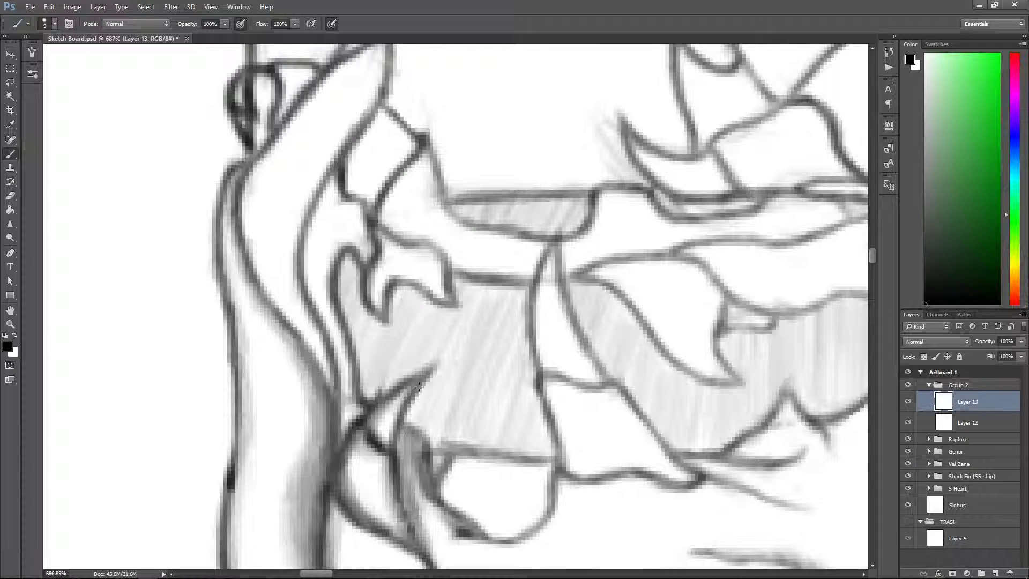
Shade along the crossing edges of the upper left strands, continuing up the inner side of the large left horn.
scroll(319, 303, "left", 2)
scroll(318, 303, "up", 2)
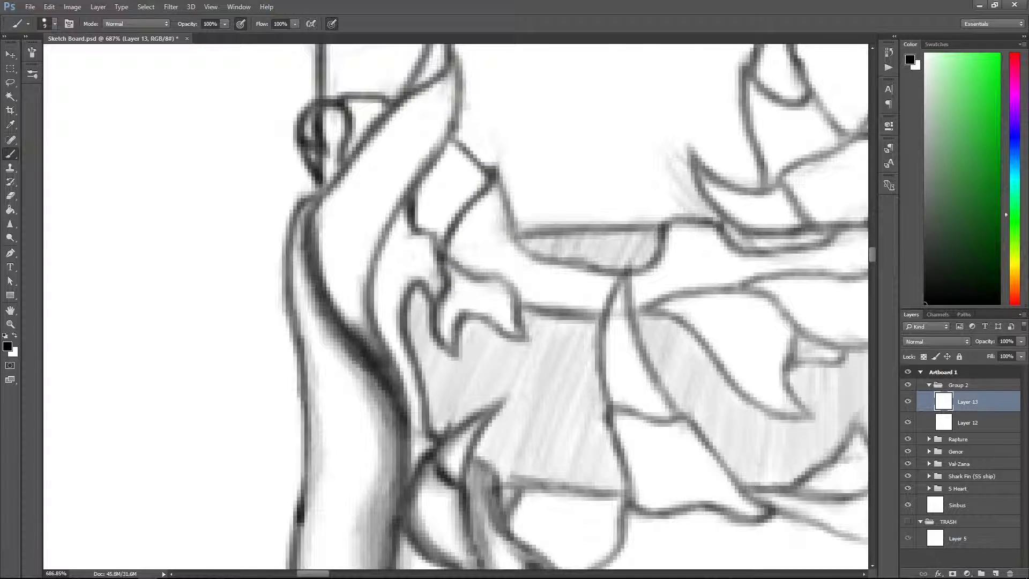
scroll(351, 318, "up", 5)
scroll(351, 317, "right", 3)
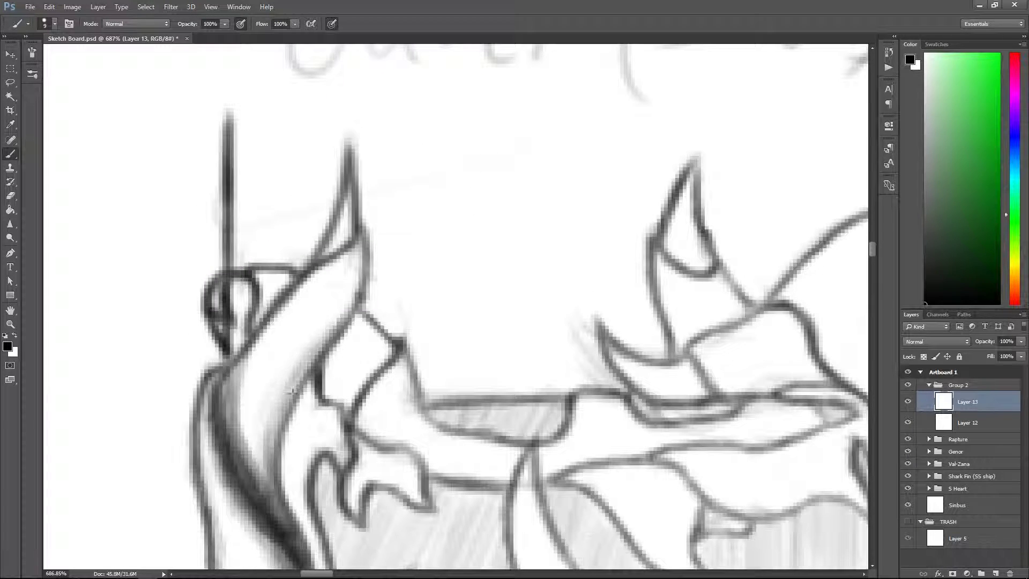
scroll(281, 440, "down", 8)
scroll(365, 364, "up", 8)
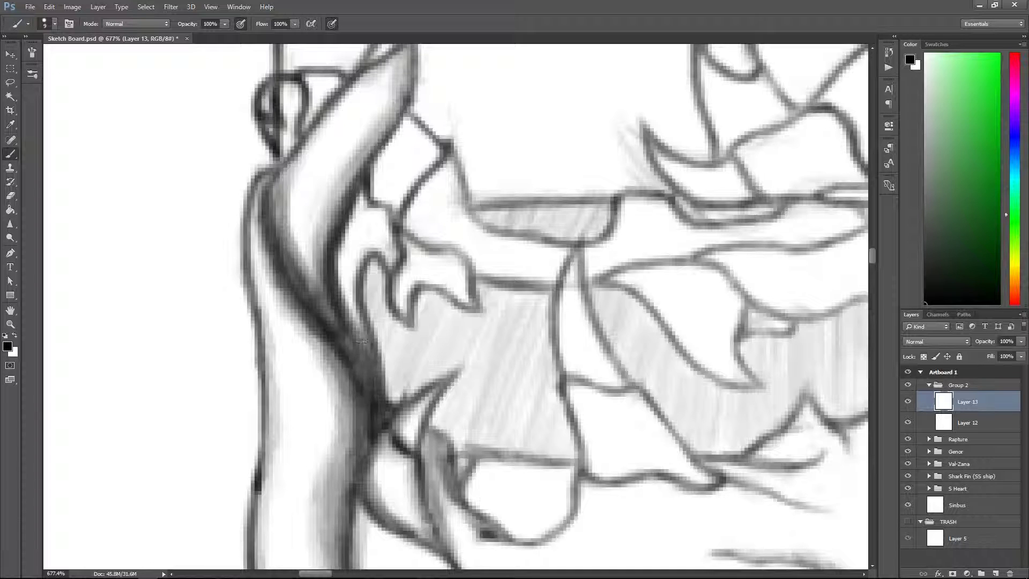
Fill the narrow gap between the upper left strands with dark tone and shade the top of the forked claw beside it.
mouse_move(349, 253)
left_mouse_down()
mouse_move(370, 209)
mouse_move(391, 231)
left_mouse_up()
key("z")
scroll(408, 302, "down", 8)
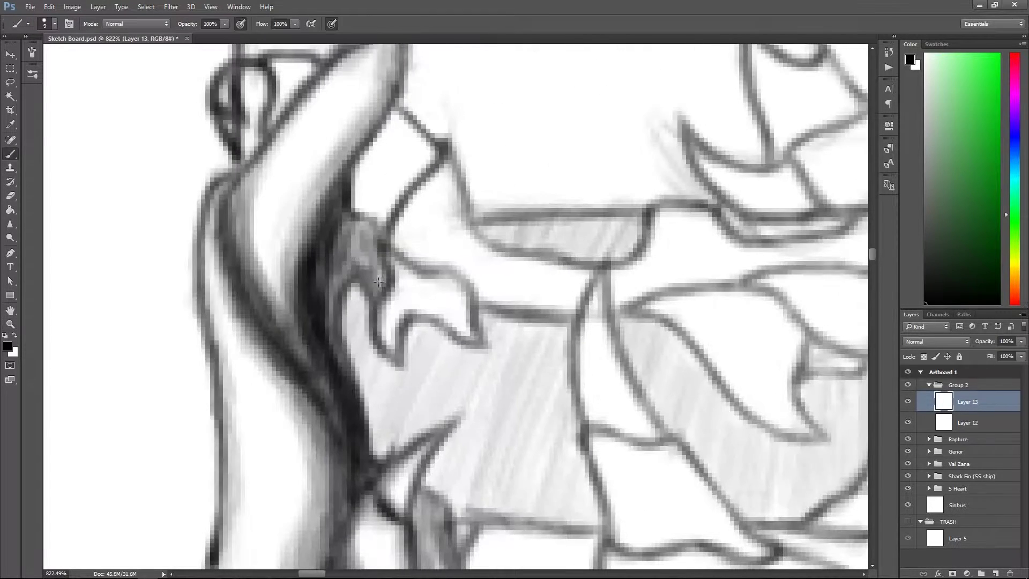
scroll(409, 303, "up", 8)
key("b")
On the shading layer, extend the gray shading across the forked claw and along its lower points.
key("alt+bracketleft")
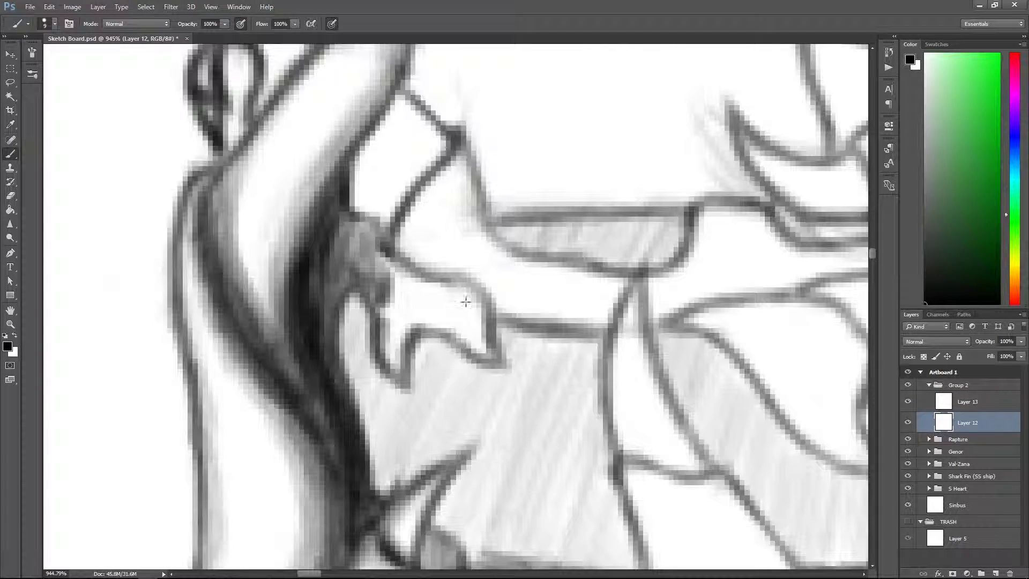
key("alt+bracketright")
mouse_move(397, 349)
left_mouse_down()
mouse_move(464, 328)
mouse_move(417, 348)
left_mouse_up()
mouse_move(478, 330)
left_mouse_down()
mouse_move(385, 268)
mouse_move(409, 317)
left_mouse_up()
scroll(408, 317, "down", 5)
scroll(408, 317, "up", 4)
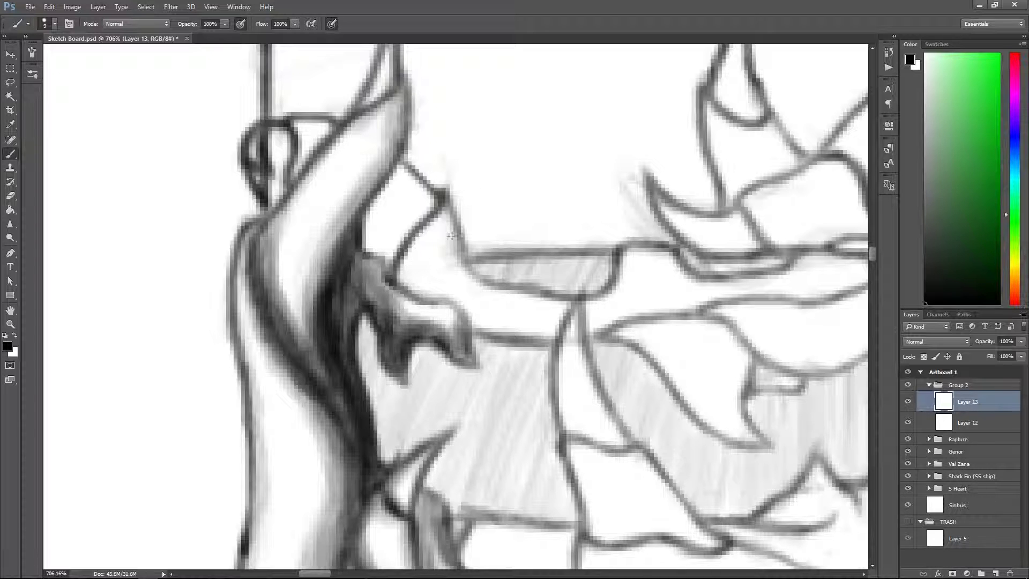
Darken the inner edge of the large left horn and deepen the shadow down the left strand's inner side.
scroll(461, 242, "down", 10)
scroll(449, 415, "up", 12)
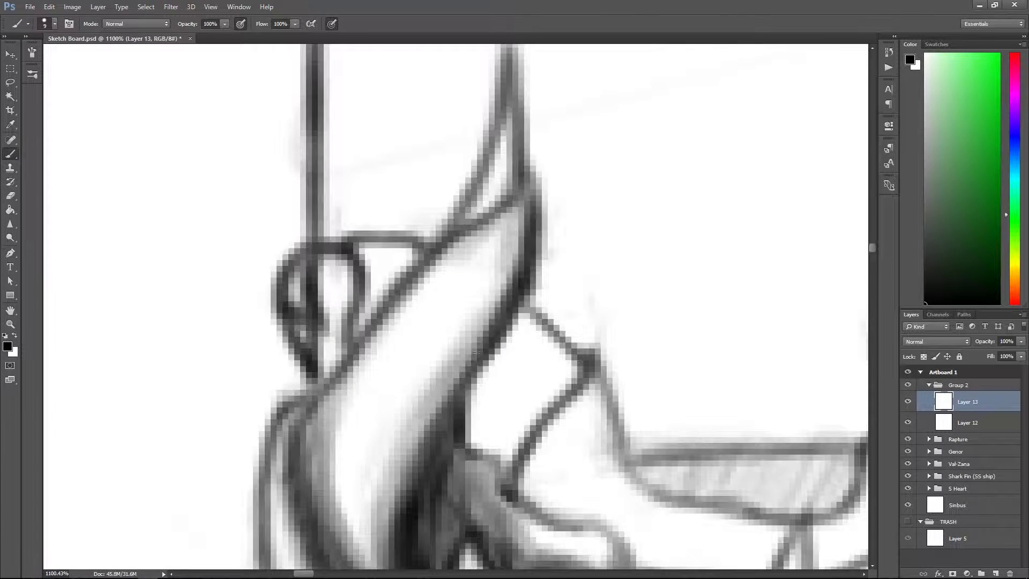
scroll(449, 416, "down", 5)
scroll(398, 275, "up", 3)
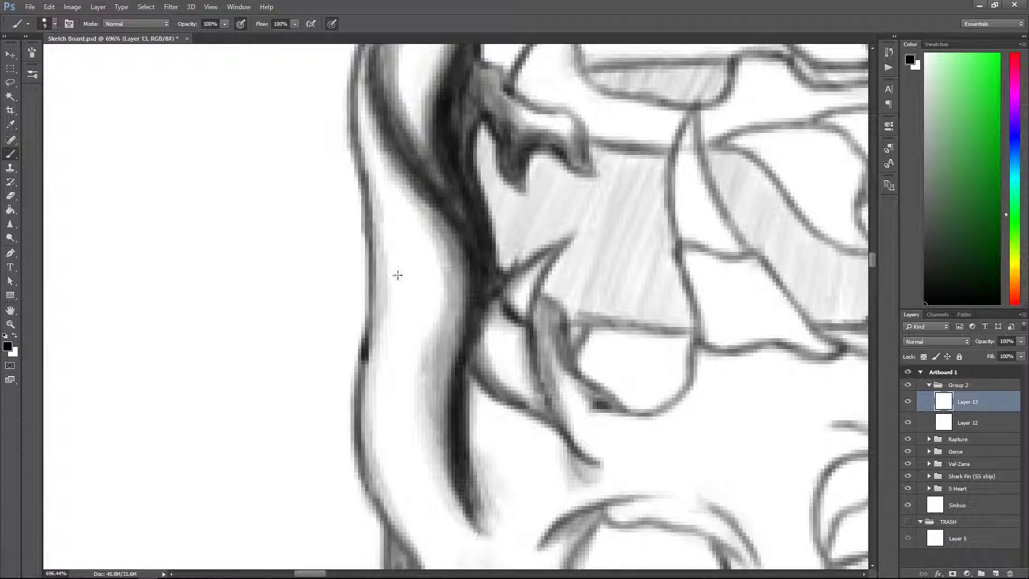
Darken the left strand's outer edge with soft shading and return to the line layer.
left_click_drag(386, 350, 411, 305)
scroll(410, 304, "down", 8)
scroll(427, 147, "up", 10)
key("alt+bracketleft")
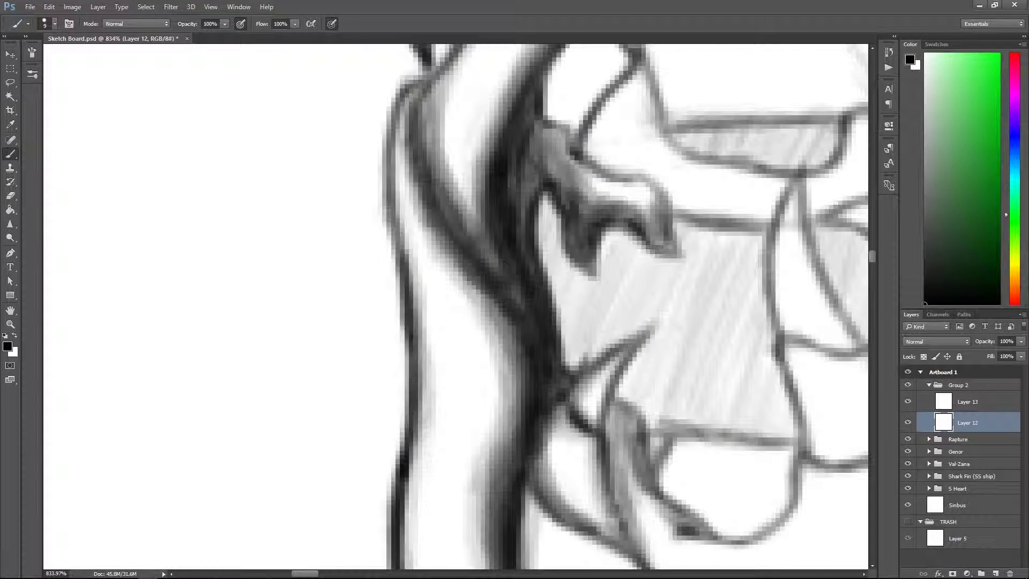
On the shading layer, deepen the shadow along the lower left strand and in the hollow under the arch's left leg.
scroll(391, 188, "down", 2)
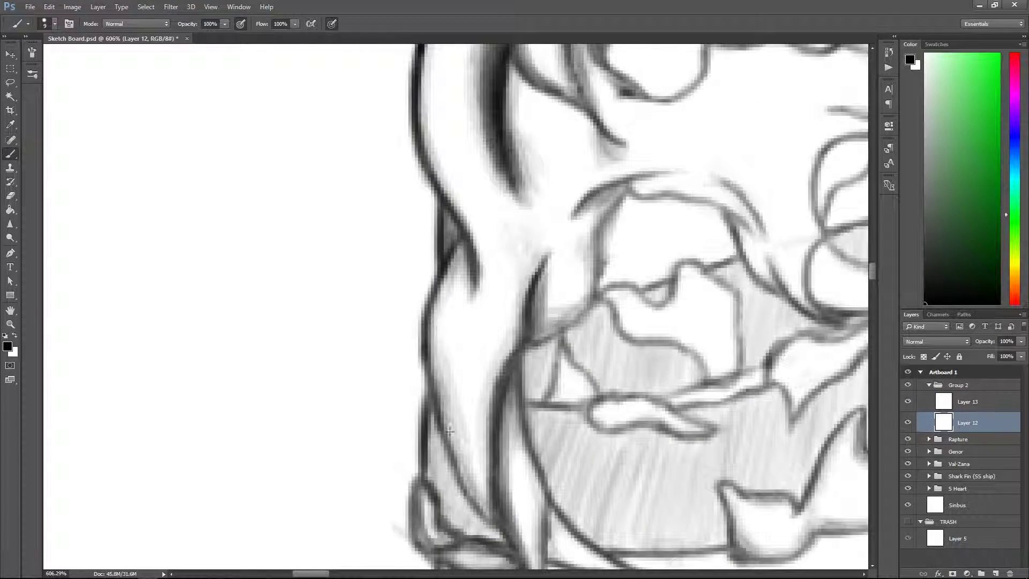
scroll(443, 236, "down", 1)
key("alt+bracketright")
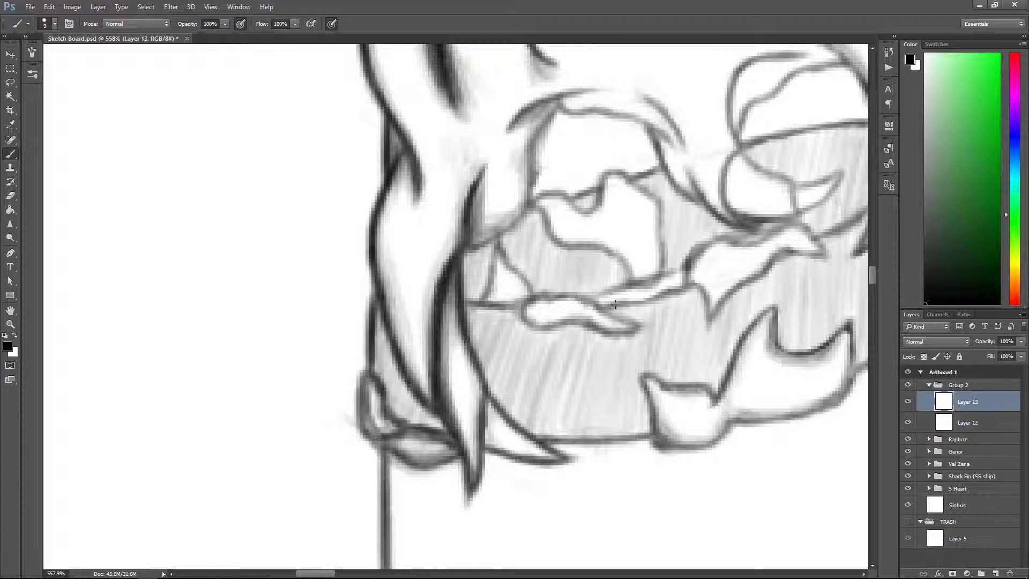
scroll(457, 287, "up", 4)
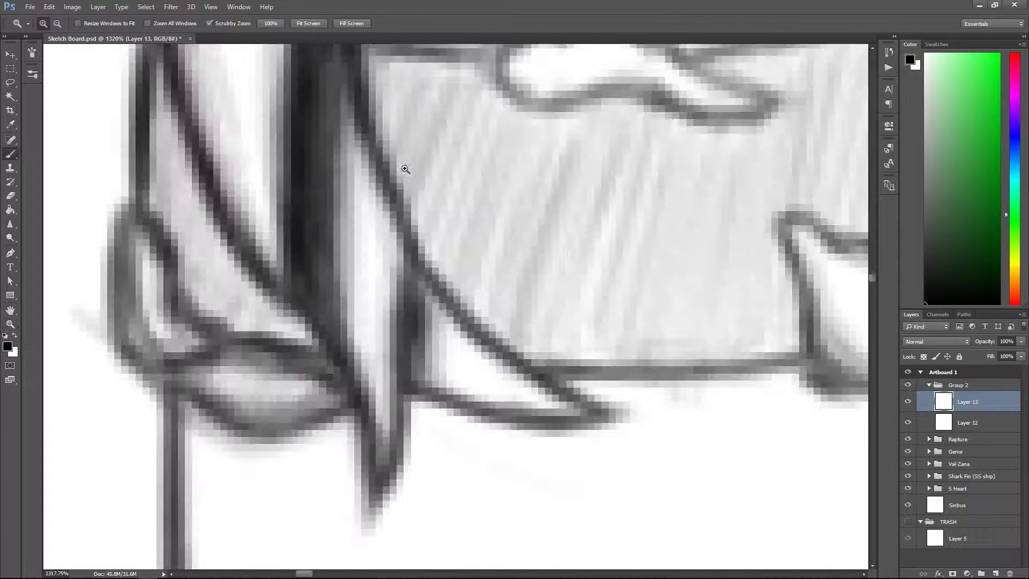
key("z")
scroll(415, 287, "down", 8)
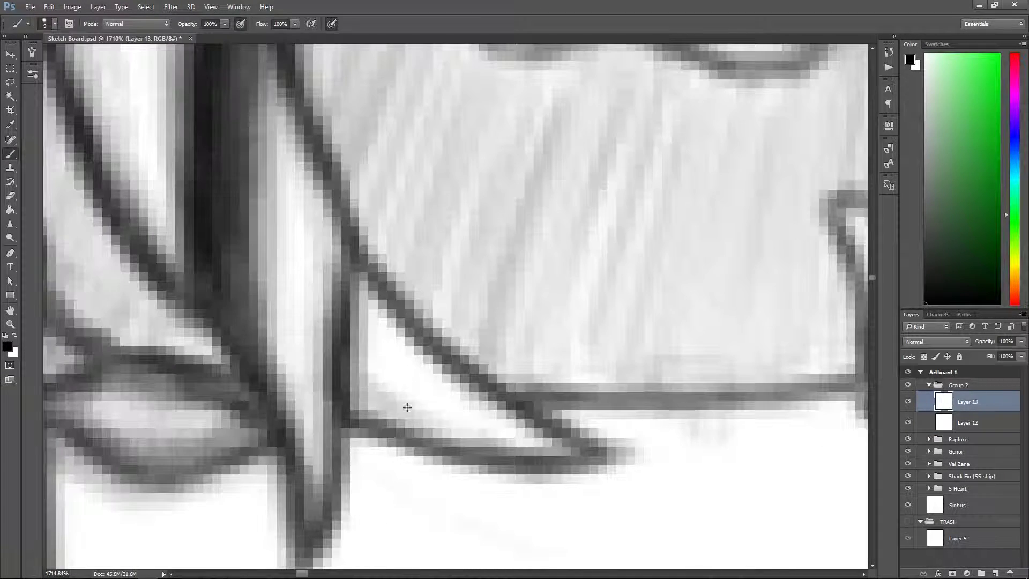
scroll(415, 327, "up", 3)
scroll(415, 328, "up", 3)
key("b")
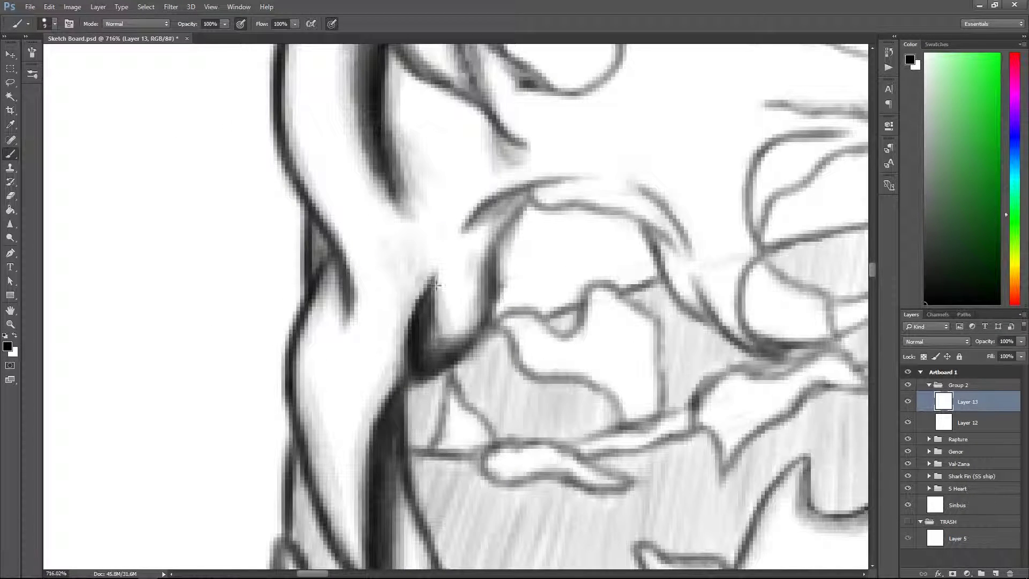
On the line layer, re-ink the outlines of the long claw and the curved spike beside the left strand, above the arch.
key("alt+bracketleft")
left_click_drag(590, 226, 472, 311)
left_click_drag(520, 278, 622, 439)
left_click_drag(637, 310, 610, 423)
left_click_drag(638, 241, 621, 337)
mouse_move(638, 354)
left_mouse_down()
mouse_move(699, 386)
mouse_move(653, 432)
left_mouse_up()
left_click_drag(597, 407, 648, 439)
left_click_drag(407, 176, 466, 364)
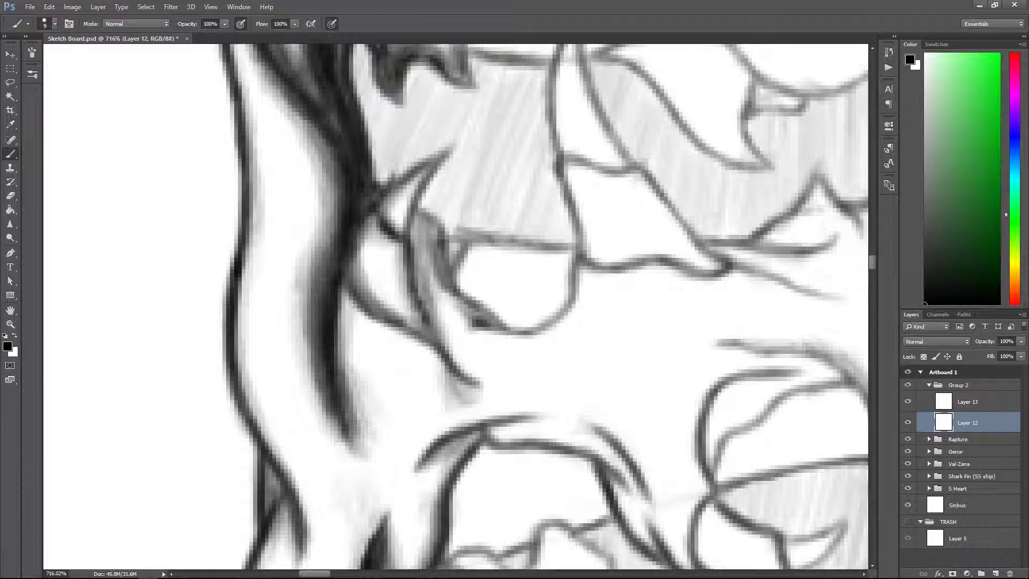
left_click_drag(418, 310, 456, 364)
On the shading layer, shade the long claw above the arch with dark tone along its left edge and lower tip.
key("alt+bracketright")
left_click_drag(451, 321, 450, 329)
mouse_move(421, 343)
left_mouse_down()
mouse_move(471, 429)
mouse_move(451, 369)
left_mouse_up()
left_click_drag(469, 418, 429, 278)
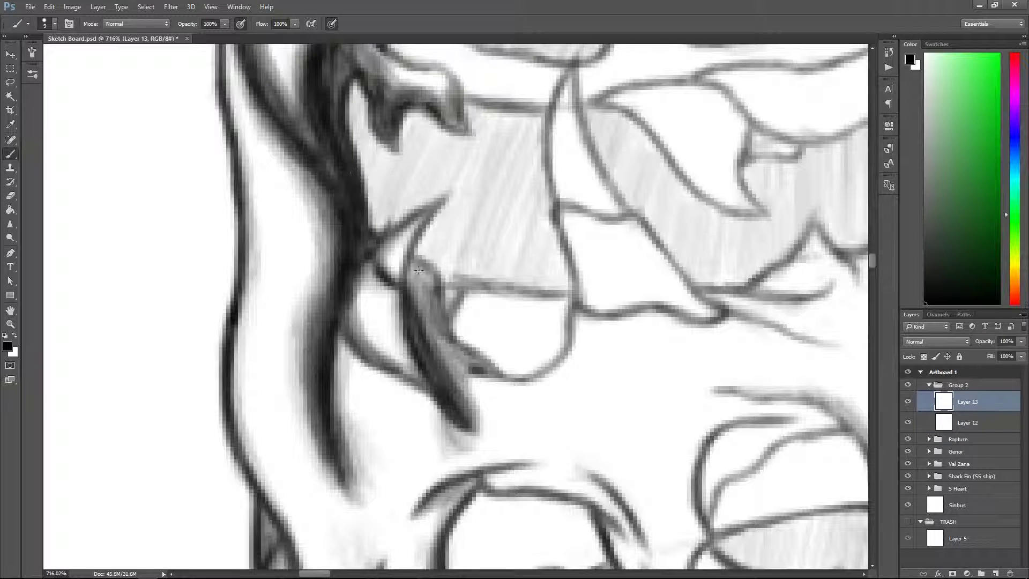
left_click_drag(415, 329, 428, 338)
left_click_drag(428, 337, 386, 337)
mouse_move(401, 391)
left_mouse_down()
mouse_move(380, 359)
mouse_move(289, 386)
mouse_move(344, 370)
left_mouse_up()
Re-ink the rounded outline beside the long claw and fill the gap between them with dark tone.
key("alt+bracketleft")
scroll(514, 361, "down", 5)
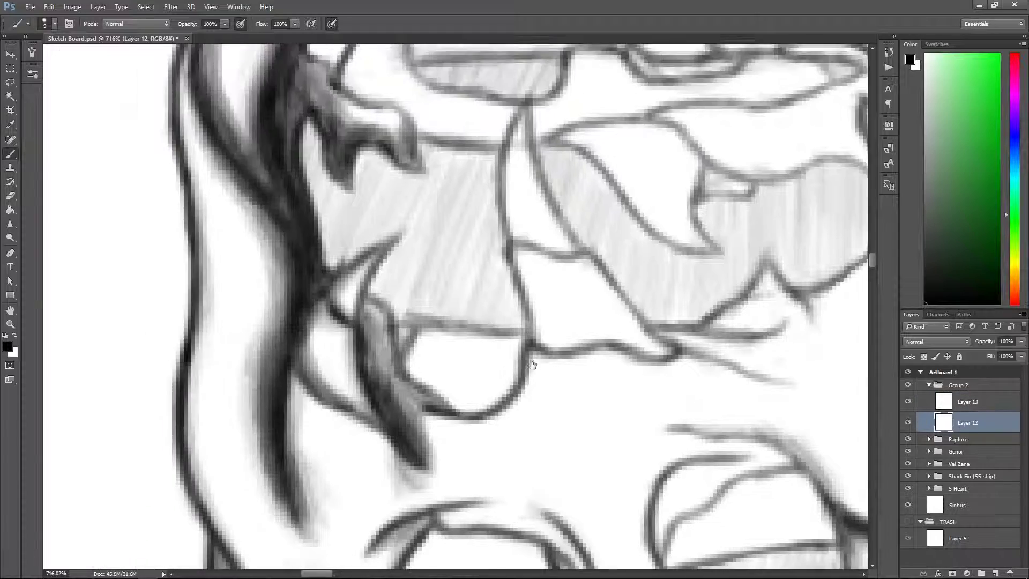
scroll(514, 360, "up", 8)
scroll(608, 293, "down", 8)
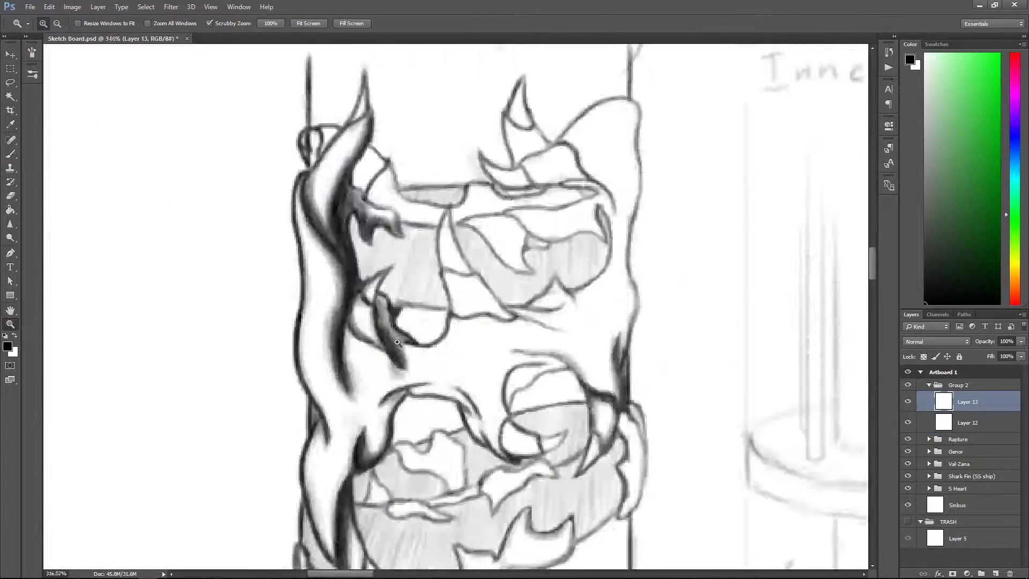
On the line layer, re-ink the small triangular spike, the wavy tendril and the thin strand across the lower band.
scroll(608, 294, "up", 6)
mouse_move(414, 441)
left_mouse_down()
mouse_move(562, 445)
mouse_move(444, 386)
left_mouse_up()
left_click_drag(541, 317, 447, 331)
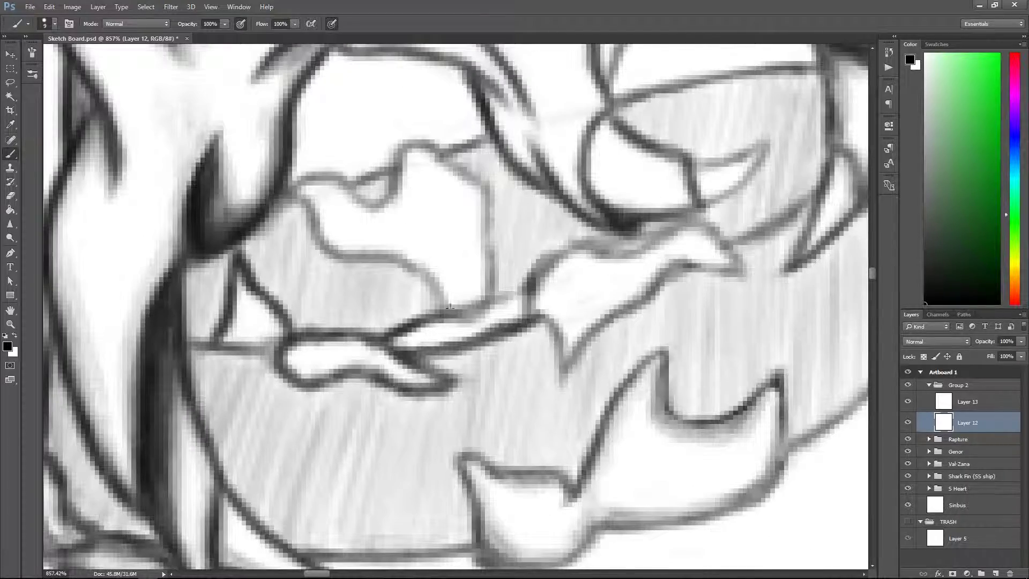
scroll(459, 356, "down", 6)
scroll(485, 352, "up", 6)
key("z")
scroll(459, 342, "down", 3)
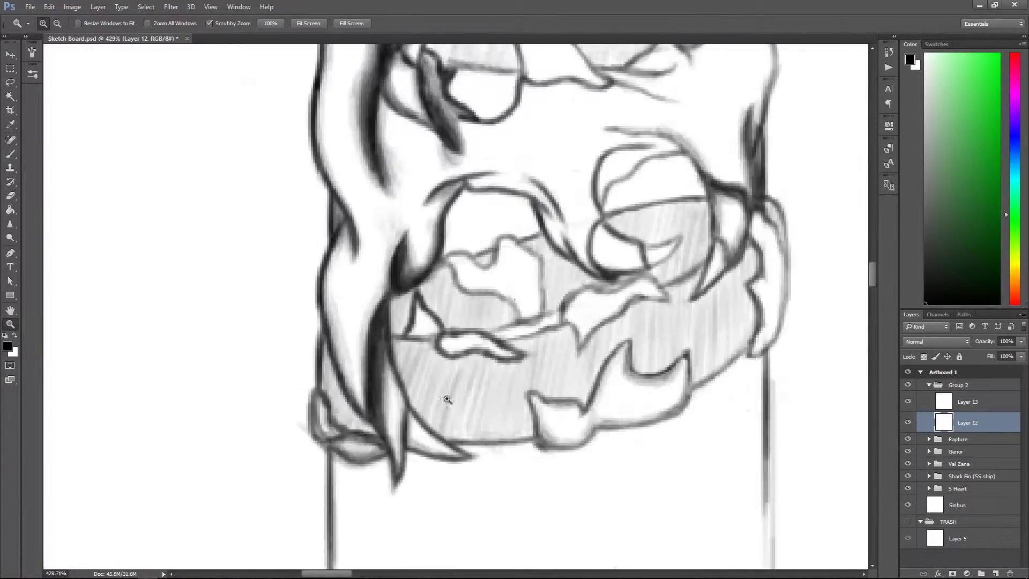
Remove the small loop beside the large left horn where the column's edge line meets the left strand.
scroll(459, 342, "down", 5)
scroll(544, 294, "up", 3)
scroll(544, 293, "up", 4)
key("b")
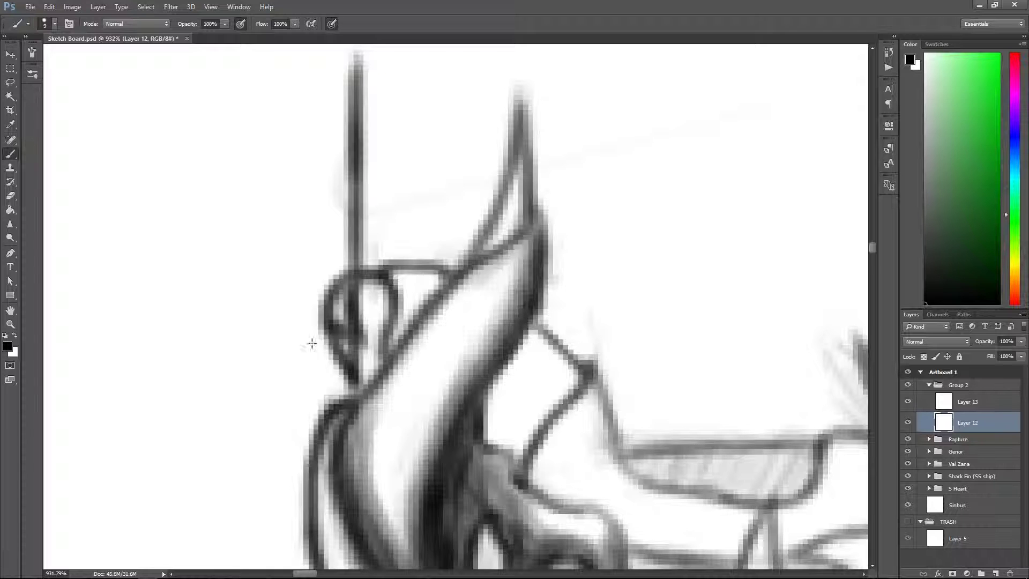
key("ctrl+z")
key("h")
left_click_drag(335, 275, 327, 268)
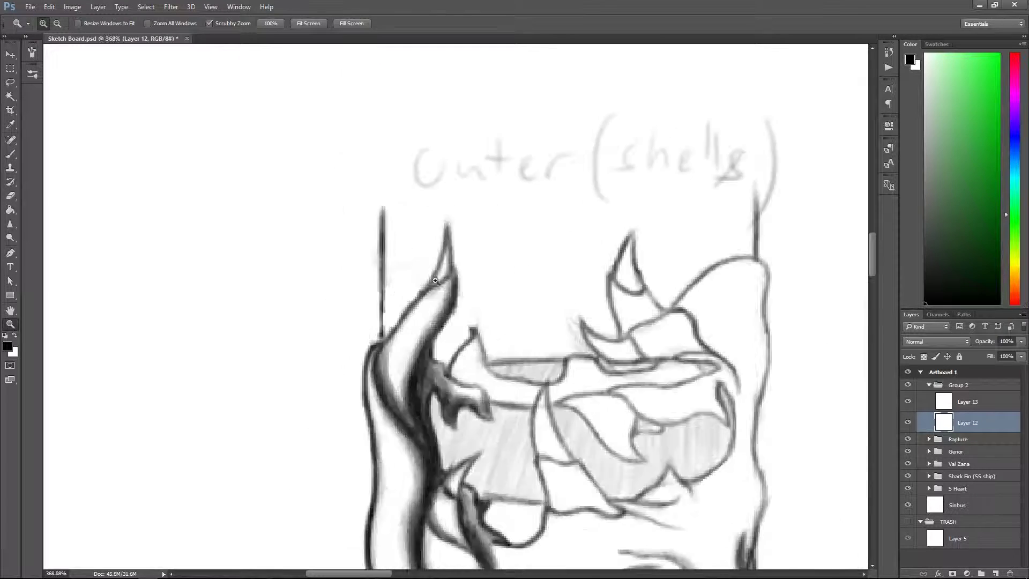
Sketch a small curved horn behind the large left horn's tip and ink its neck.
key("z")
left_click_drag(391, 288, 408, 288)
scroll(377, 422, "down", 3)
key("b")
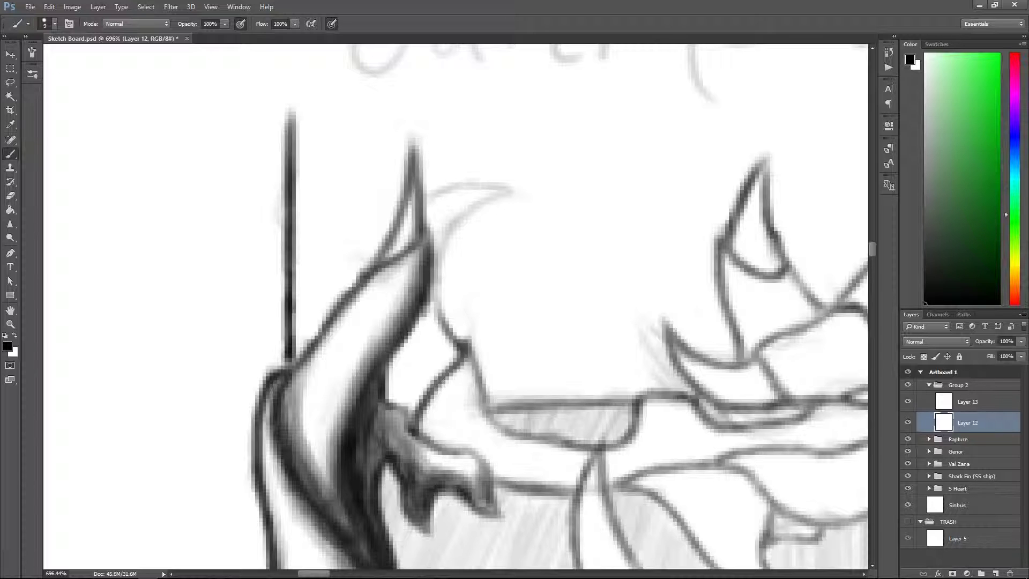
mouse_move(438, 201)
left_mouse_down()
mouse_move(454, 236)
mouse_move(454, 332)
left_mouse_up()
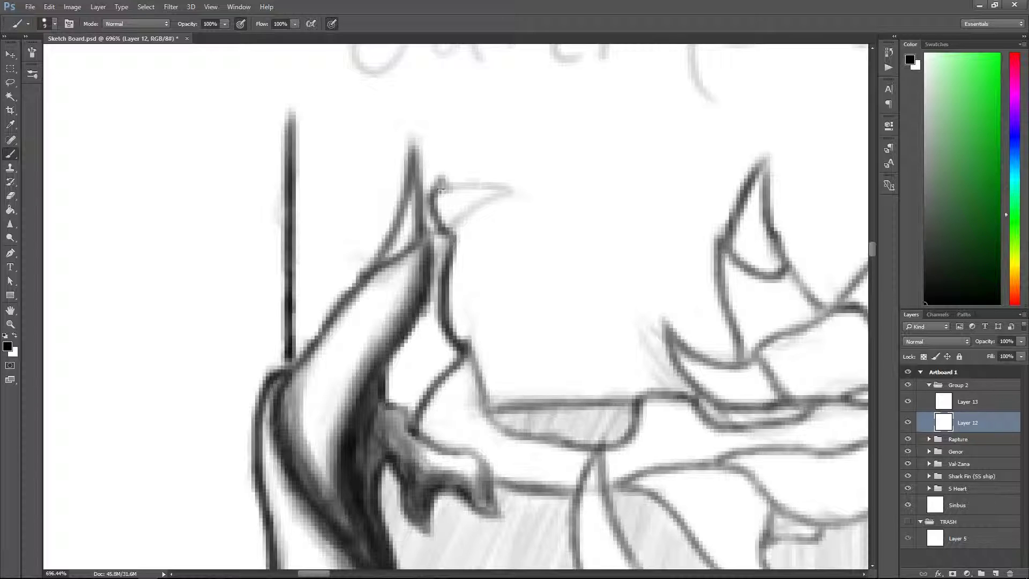
scroll(509, 189, "up", 5)
Ink the small horn's sideways-pointing tip and darken the outline of the large horn's tip.
left_click_drag(541, 225, 385, 300)
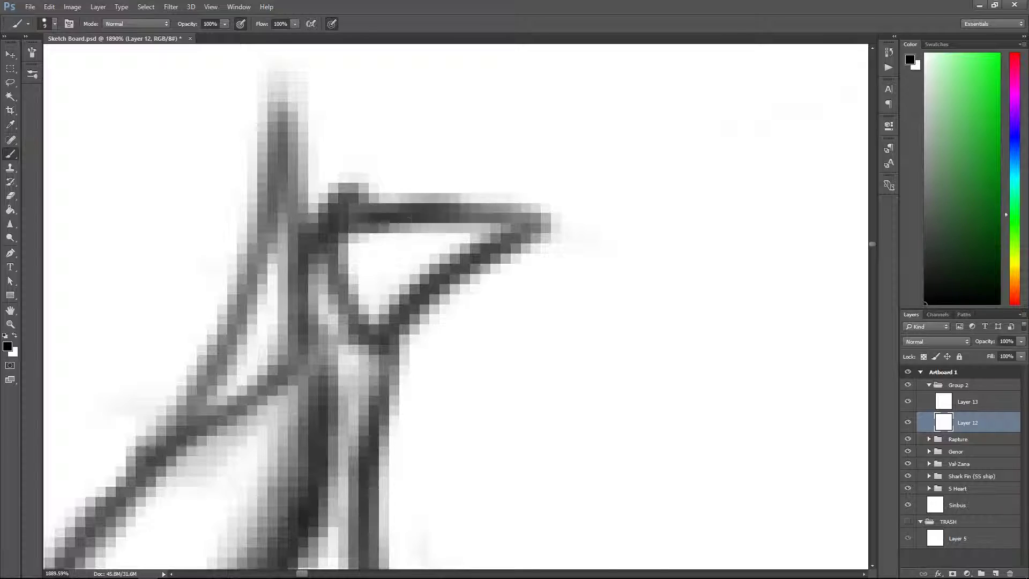
scroll(443, 234, "up", 3)
scroll(458, 314, "down", 6)
mouse_move(458, 313)
left_mouse_down()
mouse_move(383, 370)
mouse_move(281, 512)
left_mouse_up()
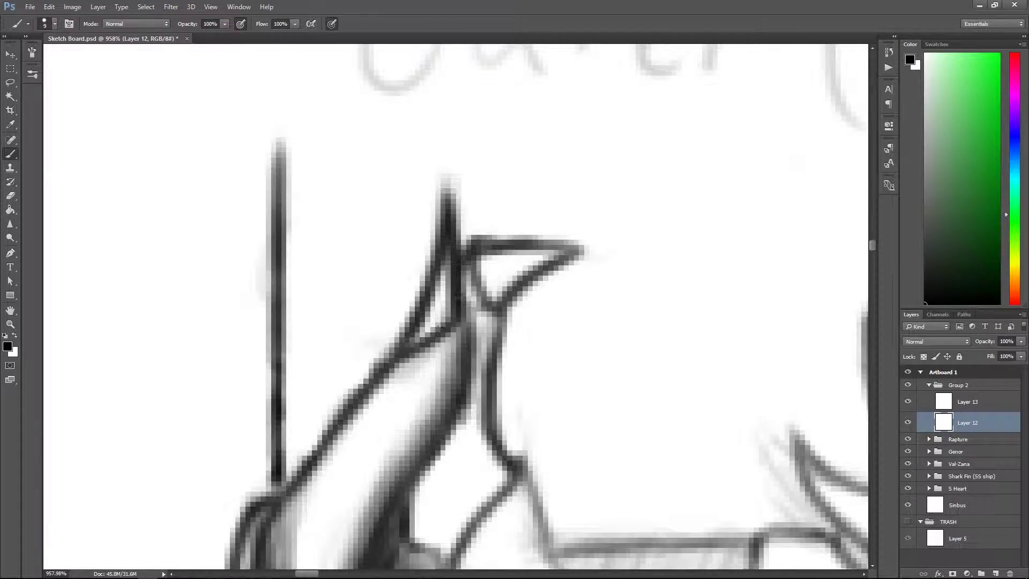
On the shading layer, shade the top band of the arch and darken the strokes where its right leg begins.
scroll(542, 144, "down", 10)
scroll(454, 300, "up", 10)
key("alt+]")
left_click_drag(340, 321, 383, 296)
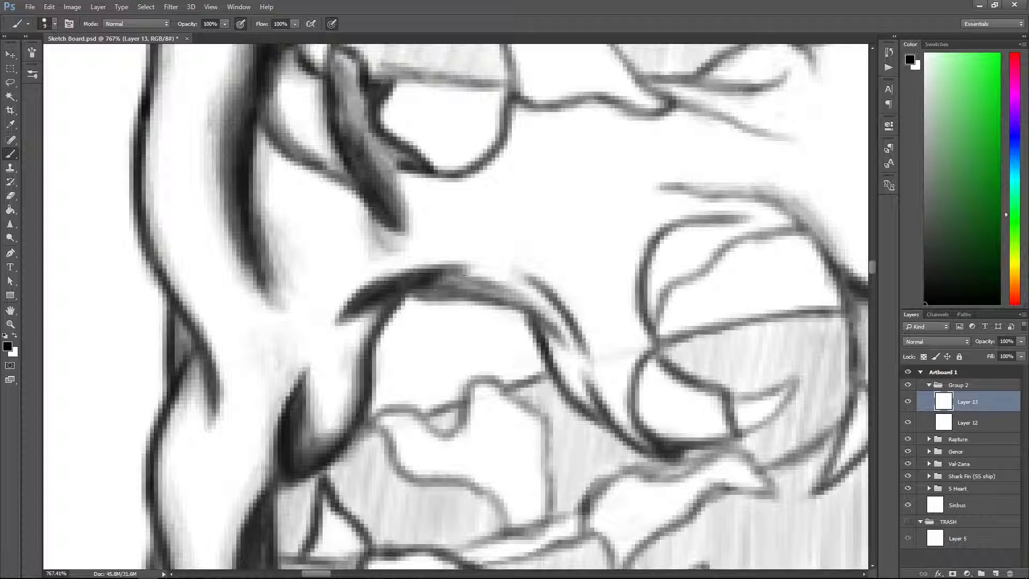
left_click_drag(527, 279, 577, 347)
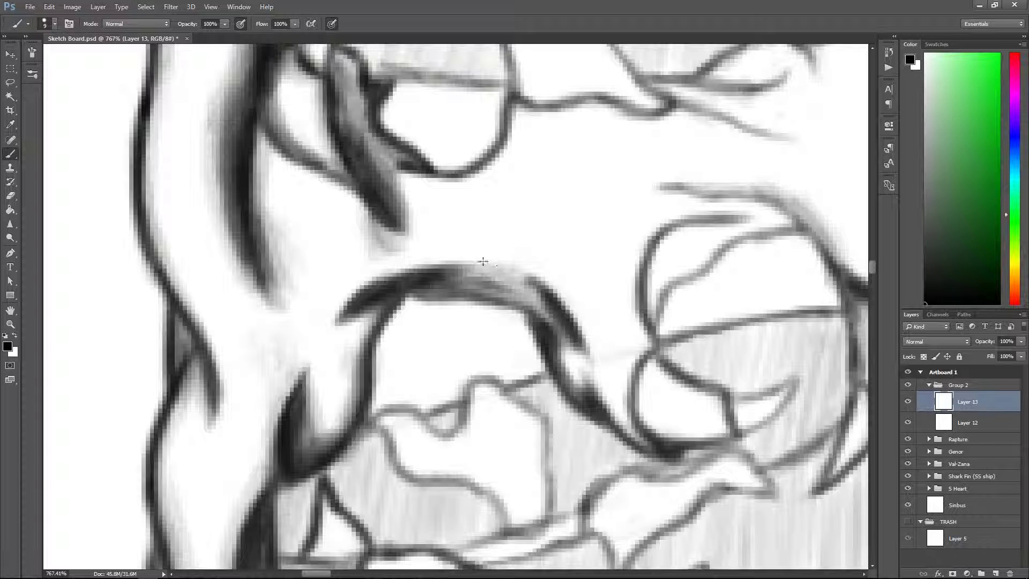
scroll(512, 237, "right", 3)
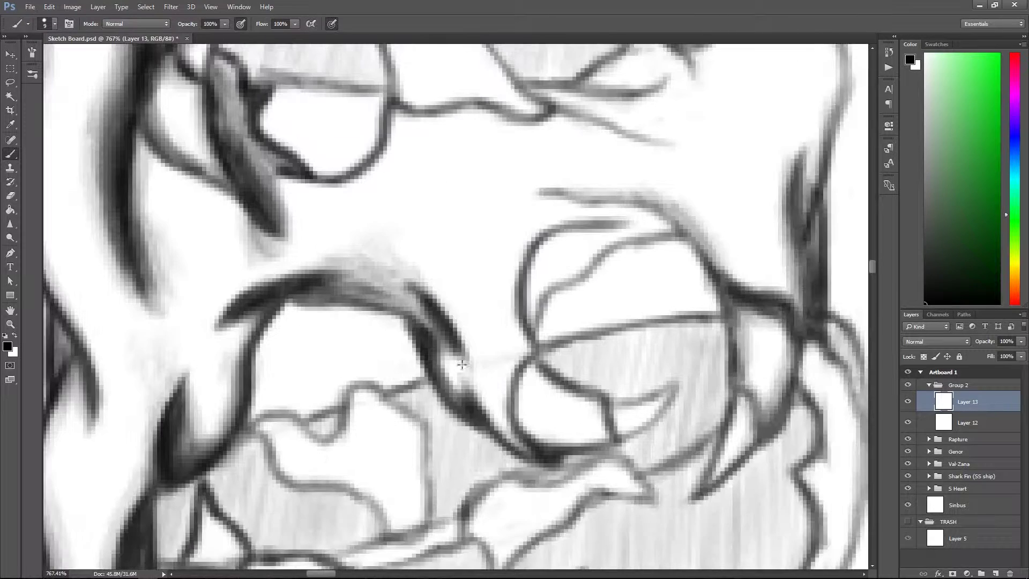
Shade the arch's right leg down to the edge of the circular opening.
left_click_drag(528, 450, 472, 343)
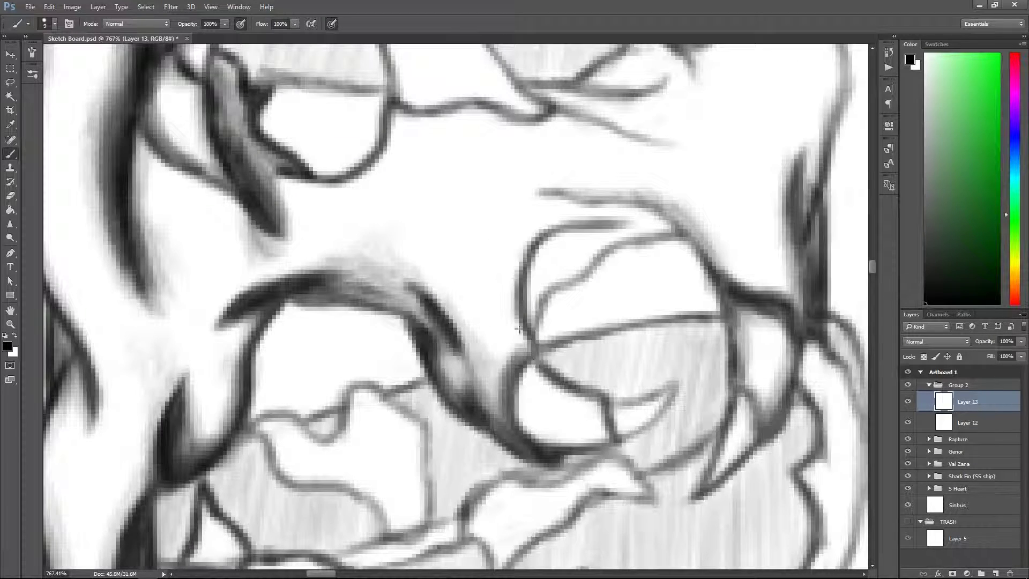
left_click_drag(514, 350, 519, 404)
scroll(517, 375, "down", 5)
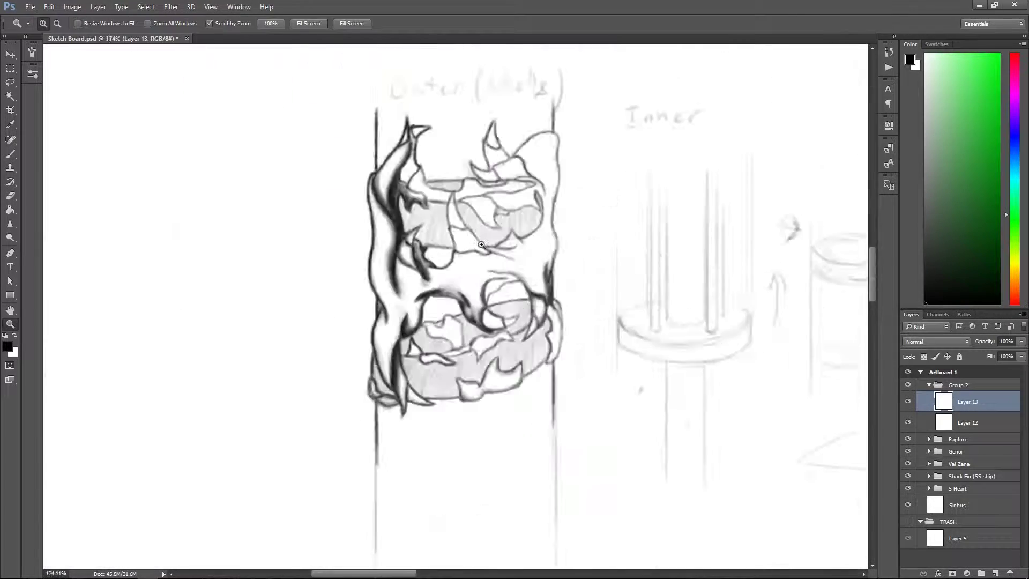
Shade the inside of the arch's left leg and fill the curled claw at the lower left strand's foot with dark tone.
scroll(415, 406, "up", 4)
scroll(478, 337, "left", 1)
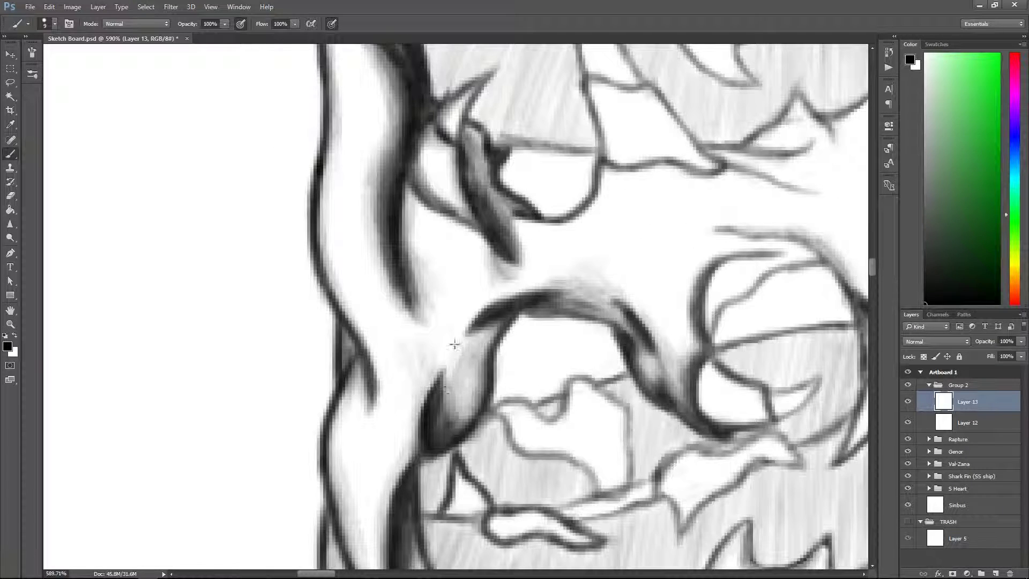
scroll(491, 316, "down", 3)
scroll(491, 316, "up", 1)
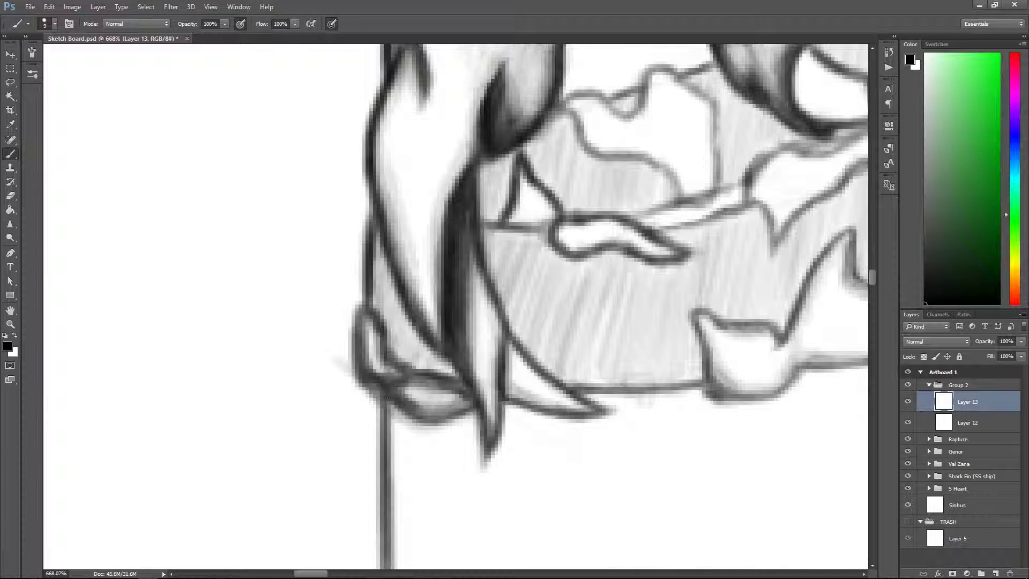
scroll(397, 390, "down", 5)
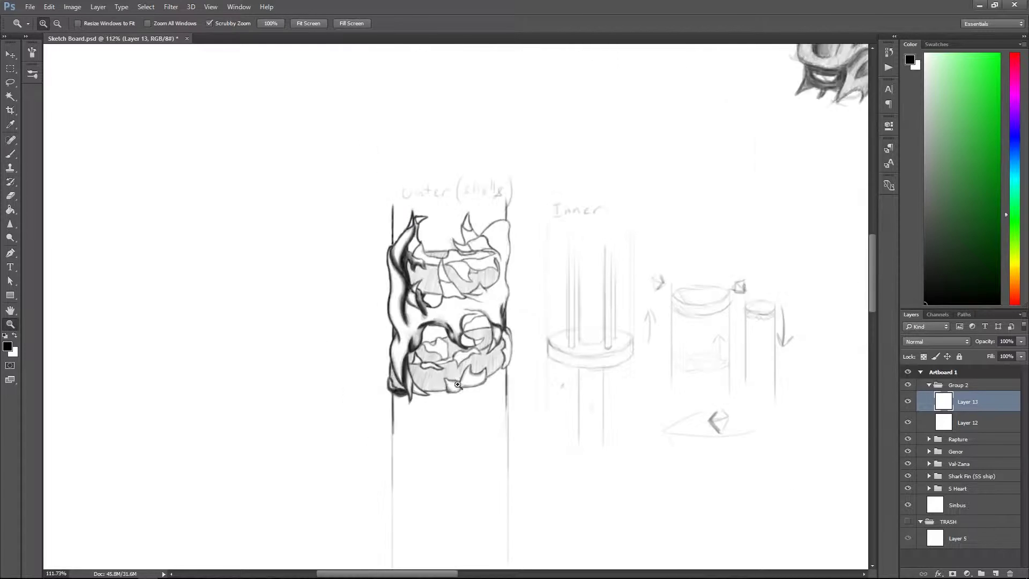
Deepen the shadow around the circular opening's lower left rim and shade the edges of the small piece inside it.
scroll(413, 273, "up", 5)
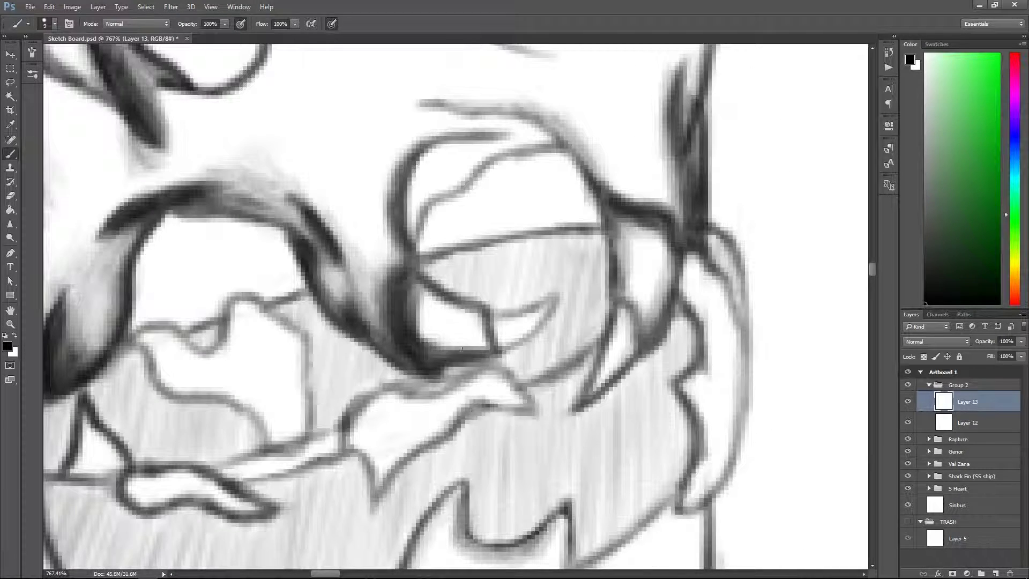
left_click_drag(420, 351, 468, 318)
scroll(414, 293, "down", 5)
scroll(386, 375, "up", 7)
scroll(375, 396, "down", 1)
left_click_drag(428, 385, 352, 405)
scroll(353, 405, "down", 3)
scroll(732, 337, "up", 3)
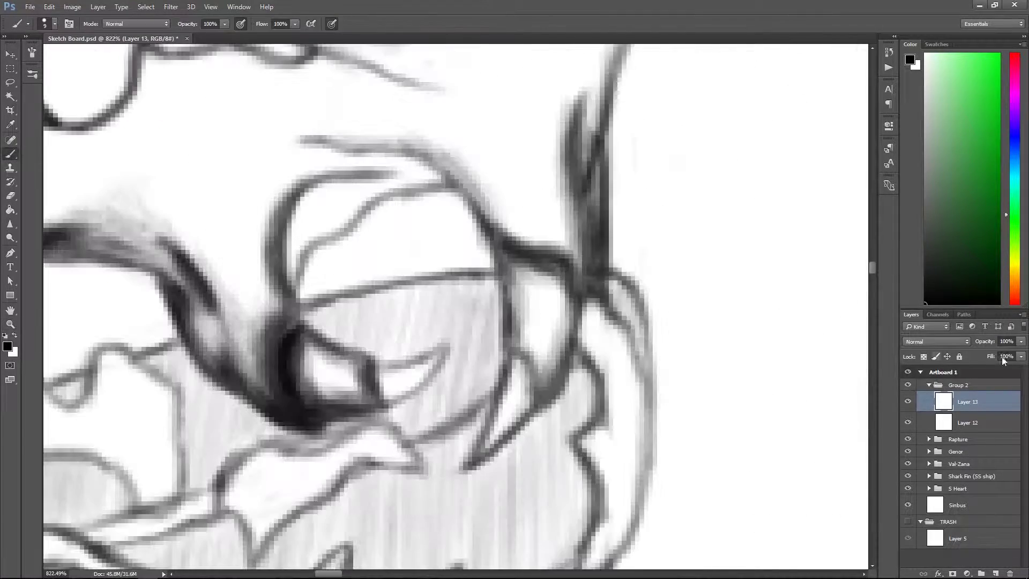
Re-ink the small pointed tip inside the circular opening and the hooked claw beside it, and add light shading to the tip.
key("alt+bracketleft")
scroll(375, 369, "up", 3)
scroll(340, 357, "down", 3)
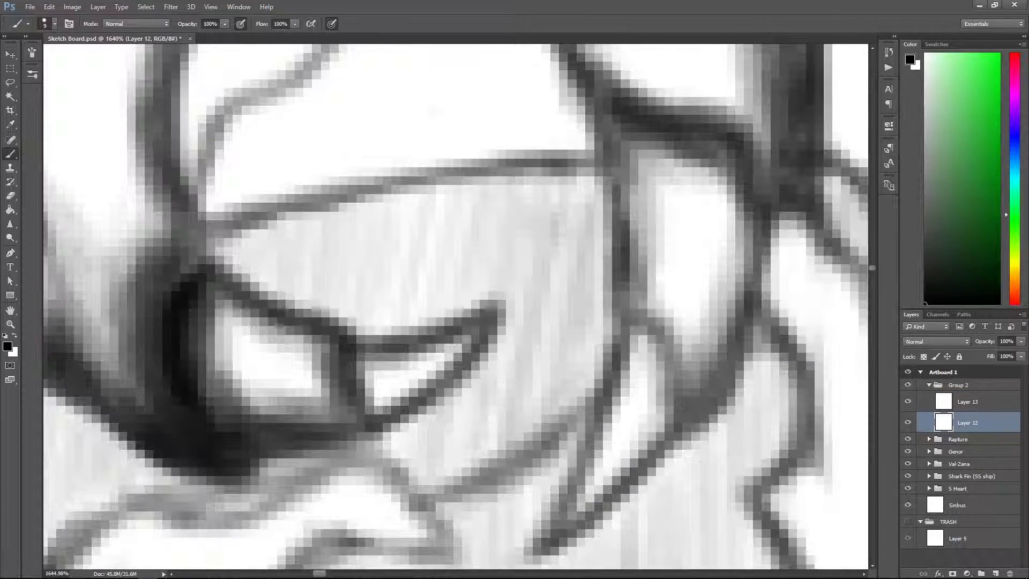
scroll(425, 354, "down", 3)
key("alt+bracketright")
key("z")
scroll(424, 354, "up", 3)
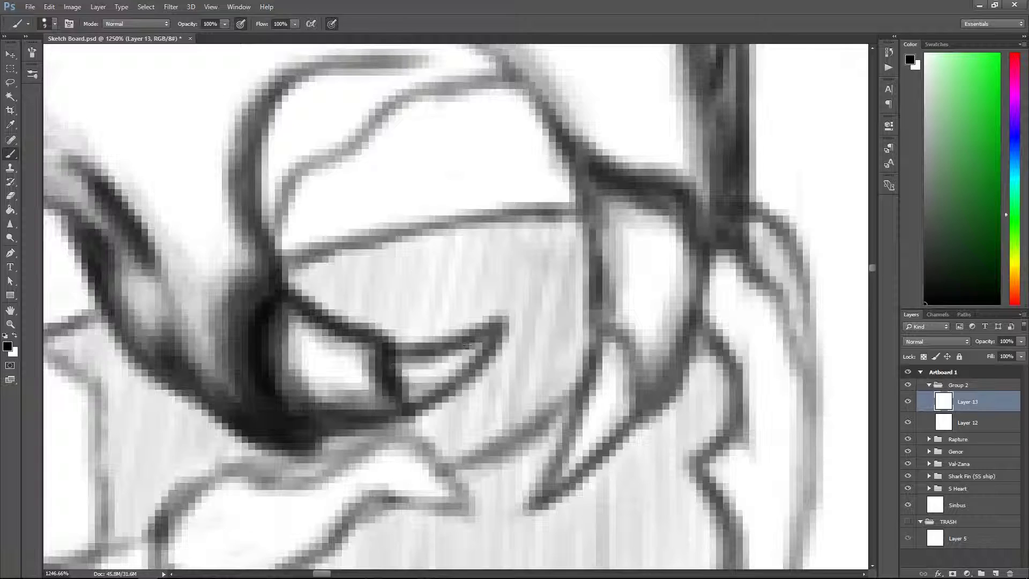
On the line layer, re-ink the outline of the flame-shaped shell piece along the lower band's bottom edge.
key("alt+bracketleft")
scroll(415, 356, "down", 5)
scroll(416, 357, "up", 5)
key("b")
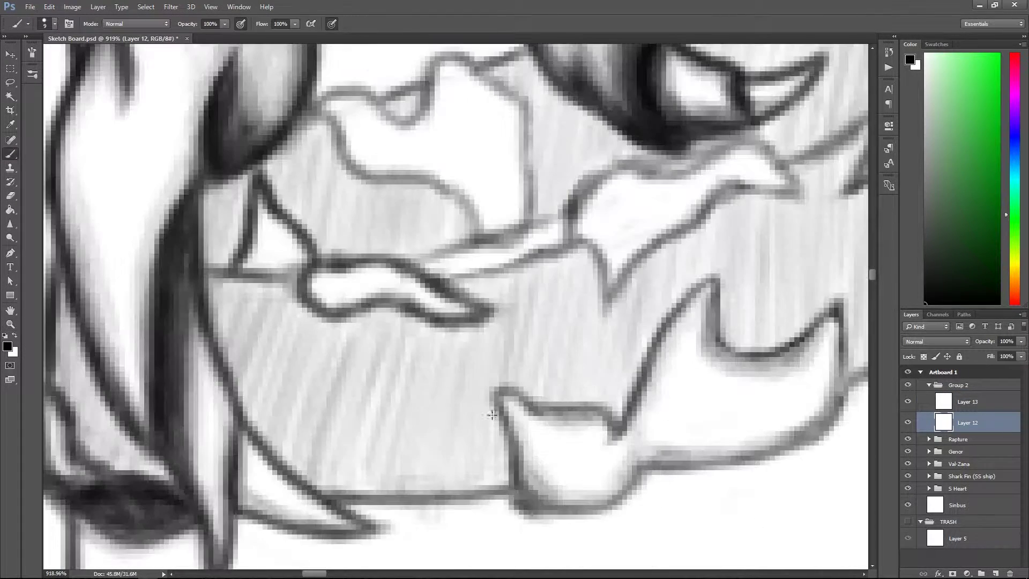
mouse_move(514, 420)
left_mouse_down()
mouse_move(719, 279)
mouse_move(820, 425)
mouse_move(589, 495)
mouse_move(544, 480)
mouse_move(632, 429)
left_mouse_up()
On the shading layer, darken the bottom edges and inner notches of the flame-shaped shell piece.
key("alt+bracketright")
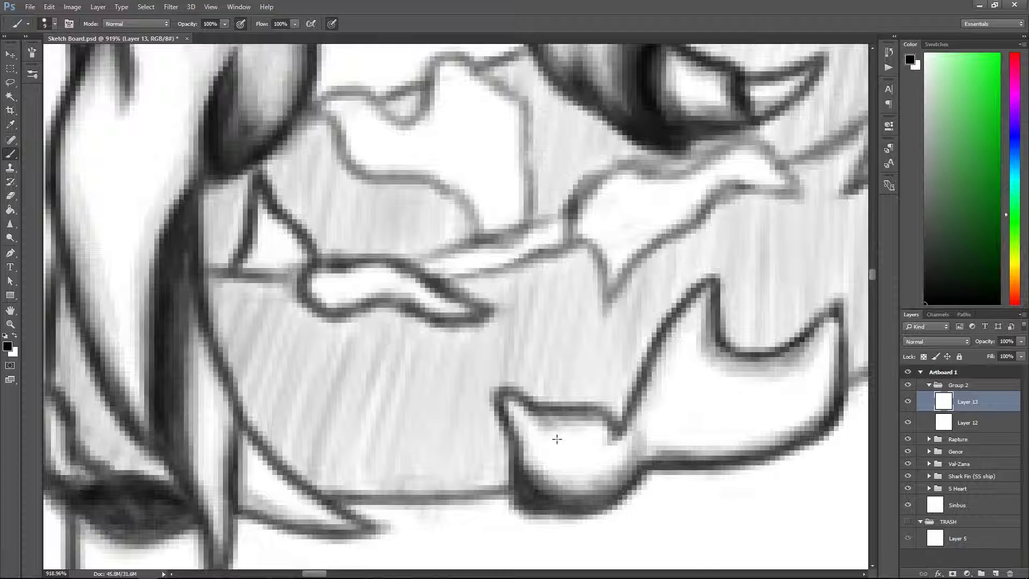
scroll(553, 435, "up", 1)
mouse_move(706, 313)
left_mouse_down()
mouse_move(695, 356)
mouse_move(535, 442)
mouse_move(673, 398)
mouse_move(536, 431)
mouse_move(643, 412)
left_mouse_up()
mouse_move(630, 450)
left_mouse_down()
mouse_move(578, 332)
mouse_move(586, 338)
left_mouse_up()
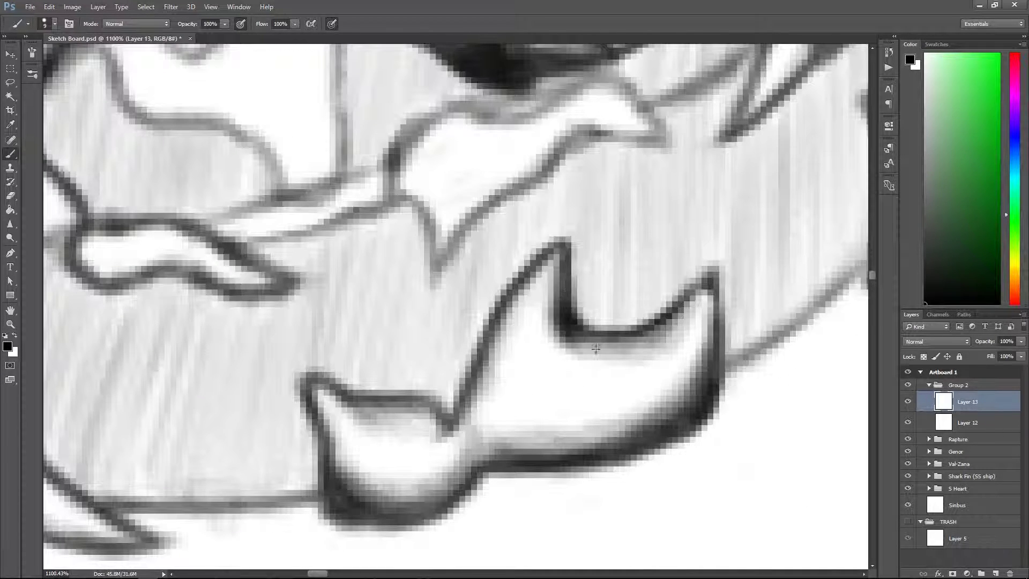
scroll(586, 334, "down", 5)
scroll(586, 334, "up", 5)
Fill the small triangular spike with dark tone and shade the underside of the wavy tendril beside it.
scroll(421, 405, "down", 5)
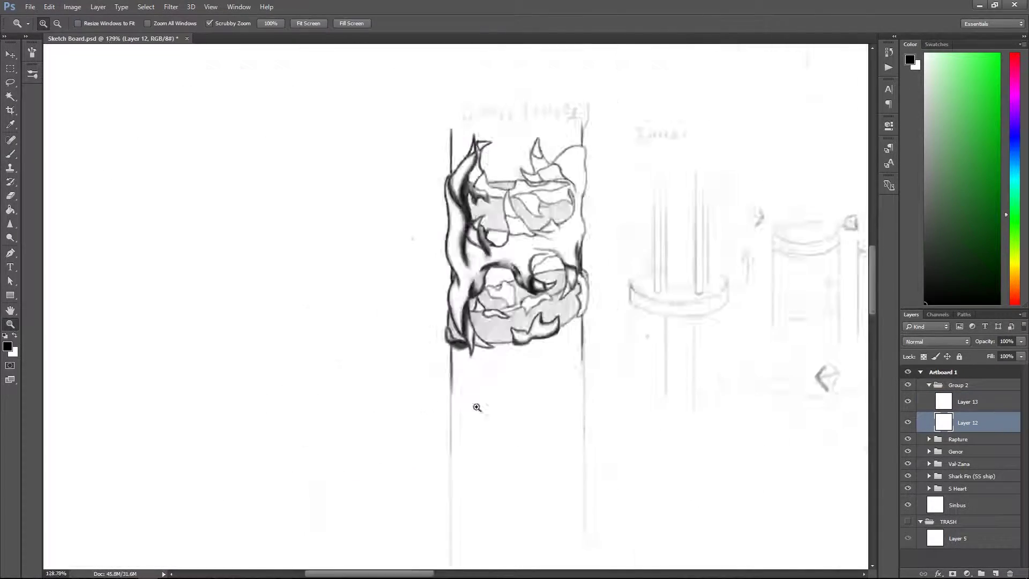
scroll(405, 363, "up", 3)
mouse_move(394, 308)
left_mouse_down()
mouse_move(375, 375)
mouse_move(407, 332)
left_mouse_up()
scroll(295, 361, "down", 5)
scroll(294, 361, "up", 5)
left_click_drag(371, 396, 482, 407)
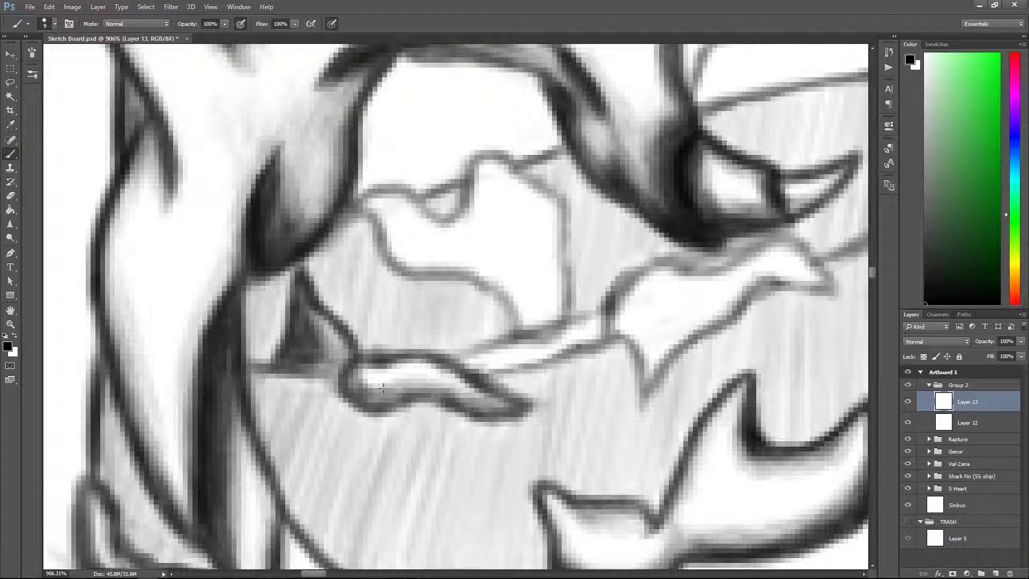
On the line layer, re-ink the outline of the irregular shell piece inside the lower arched opening.
scroll(330, 347, "down", 2)
key("b")
scroll(431, 316, "up", 3)
key("alt+bracketleft")
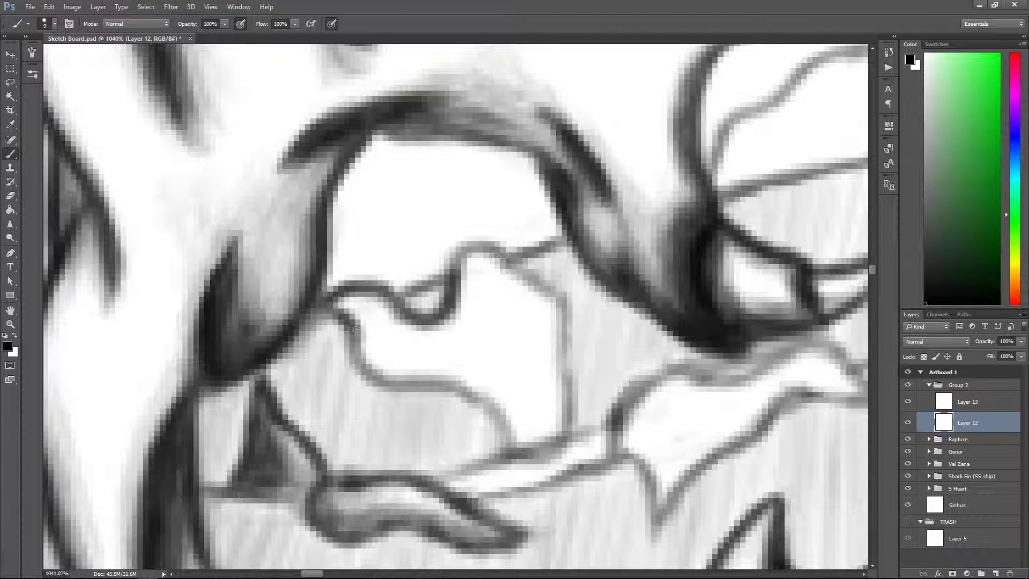
mouse_move(478, 377)
left_mouse_down()
mouse_move(562, 417)
mouse_move(560, 252)
mouse_move(455, 243)
left_mouse_up()
scroll(340, 340, "down", 3)
scroll(445, 340, "up", 4)
scroll(337, 190, "down", 4)
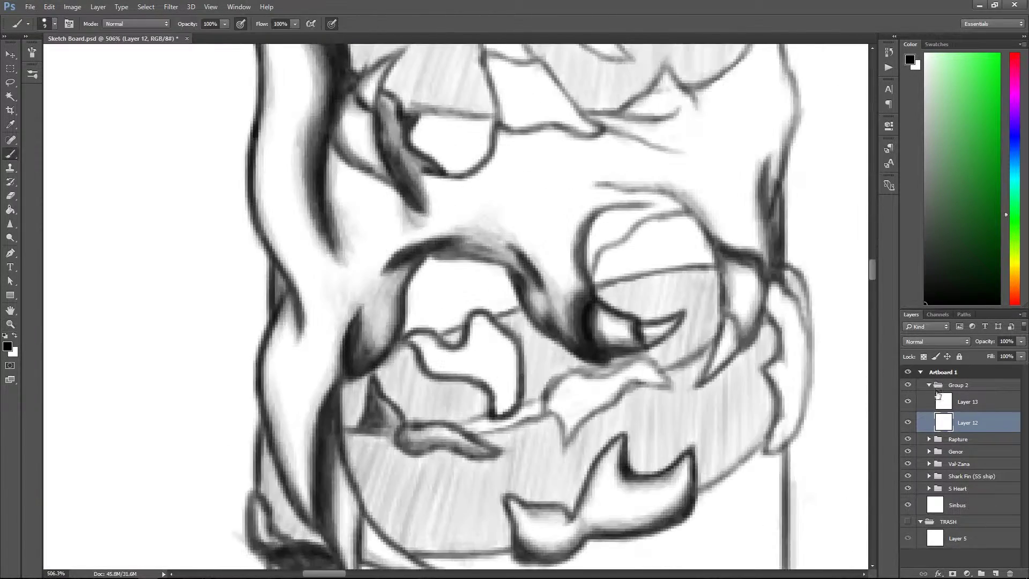
On the shading layer, darken the lower edges and right side of the shell piece inside the arched opening.
scroll(337, 191, "up", 3)
key("alt+bracketright")
mouse_move(404, 373)
left_mouse_down()
mouse_move(567, 418)
mouse_move(562, 349)
mouse_move(548, 339)
mouse_move(549, 409)
mouse_move(562, 373)
mouse_move(535, 465)
mouse_move(525, 401)
mouse_move(387, 332)
mouse_move(562, 425)
mouse_move(570, 381)
left_mouse_up()
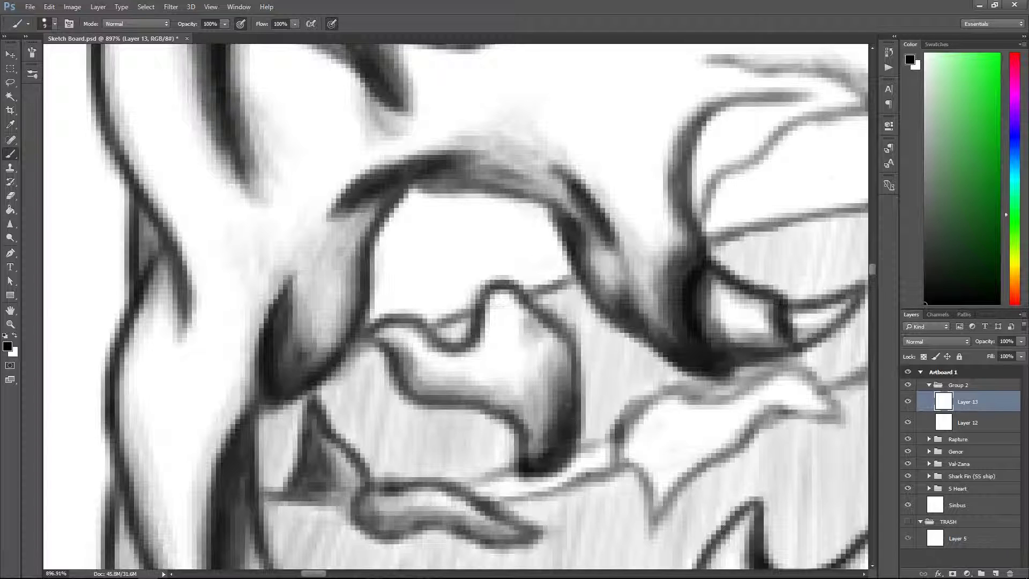
scroll(466, 358, "down", 4)
mouse_move(485, 333)
left_mouse_down()
mouse_move(466, 358)
mouse_move(557, 407)
left_mouse_up()
scroll(466, 357, "up", 5)
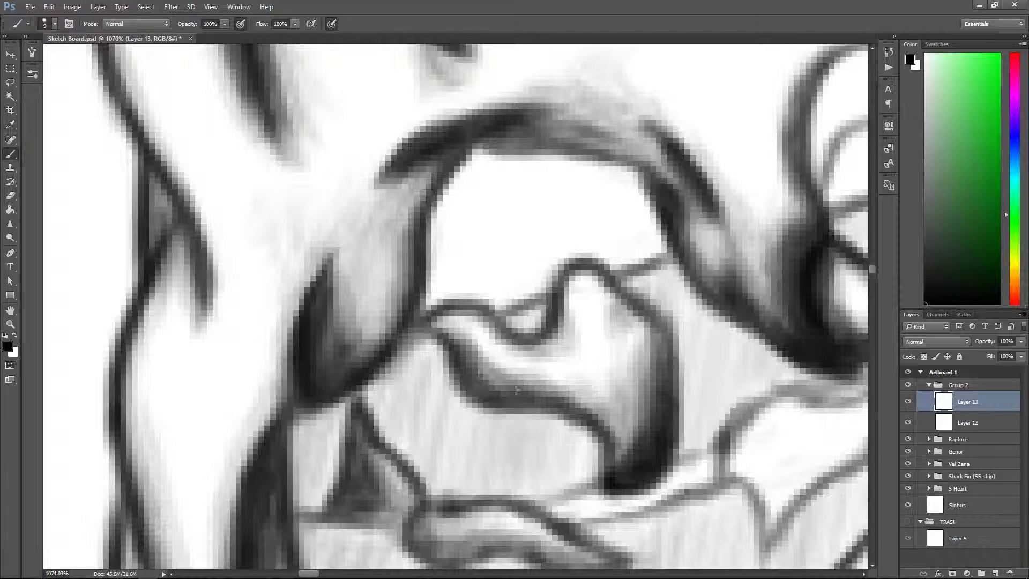
left_click_drag(445, 322, 535, 396)
On the line layer, re-ink the outline of the wavy, spiked shell piece below the circular opening.
key("ctrl+1")
key("alt+t")
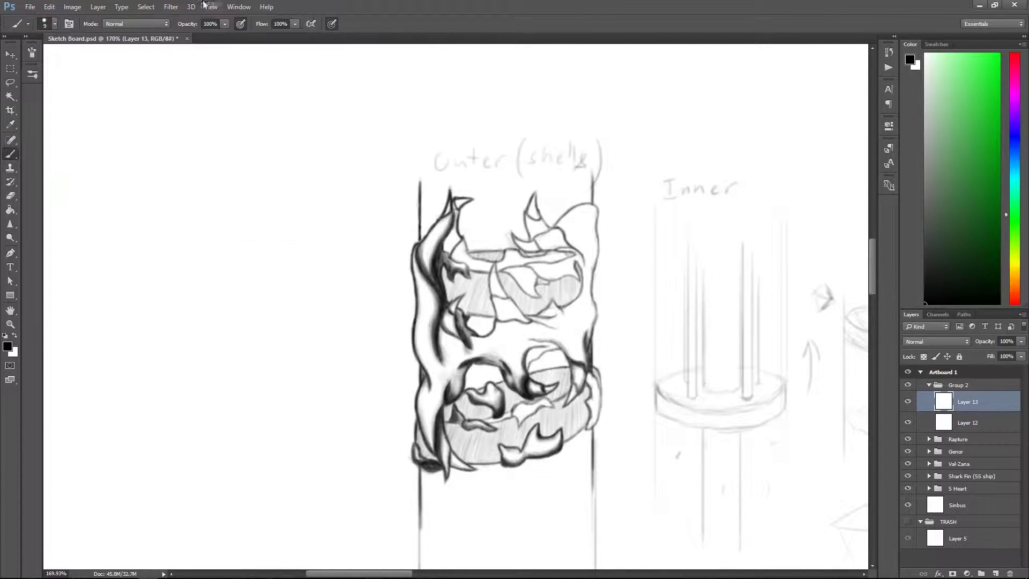
key("Escape")
key("alt+bracketleft")
scroll(503, 321, "up", 6)
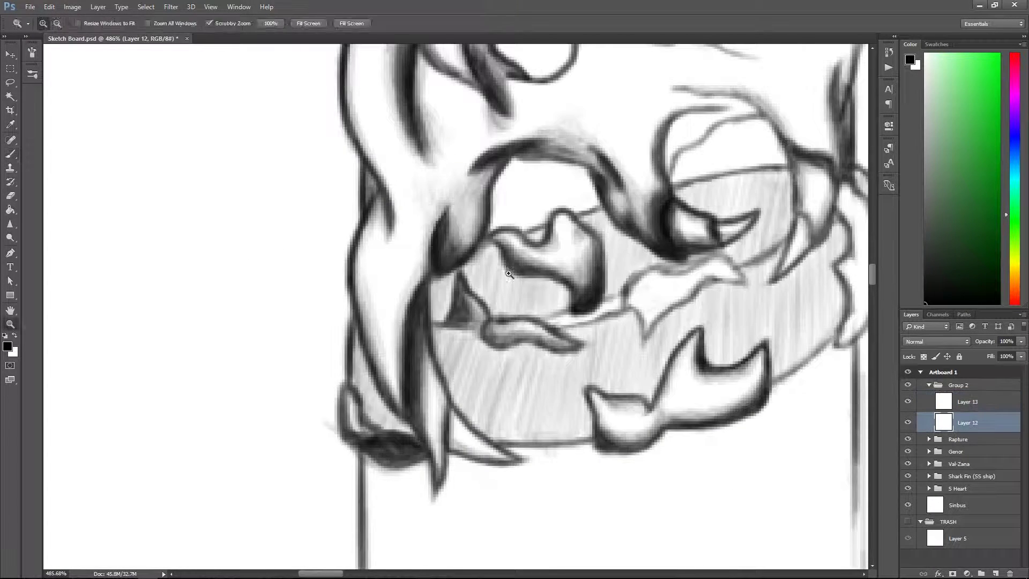
left_click_drag(482, 370, 638, 390)
scroll(571, 332, "down", 3)
scroll(571, 333, "up", 6)
mouse_move(471, 327)
left_mouse_down()
mouse_move(522, 461)
mouse_move(594, 375)
mouse_move(691, 300)
mouse_move(798, 278)
mouse_move(589, 279)
mouse_move(469, 375)
left_mouse_up()
left_click_drag(563, 291, 643, 268)
scroll(209, 251, "down", 1)
On the shading layer, darken the downward spike and underside of the wavy shell piece.
left_click(976, 404)
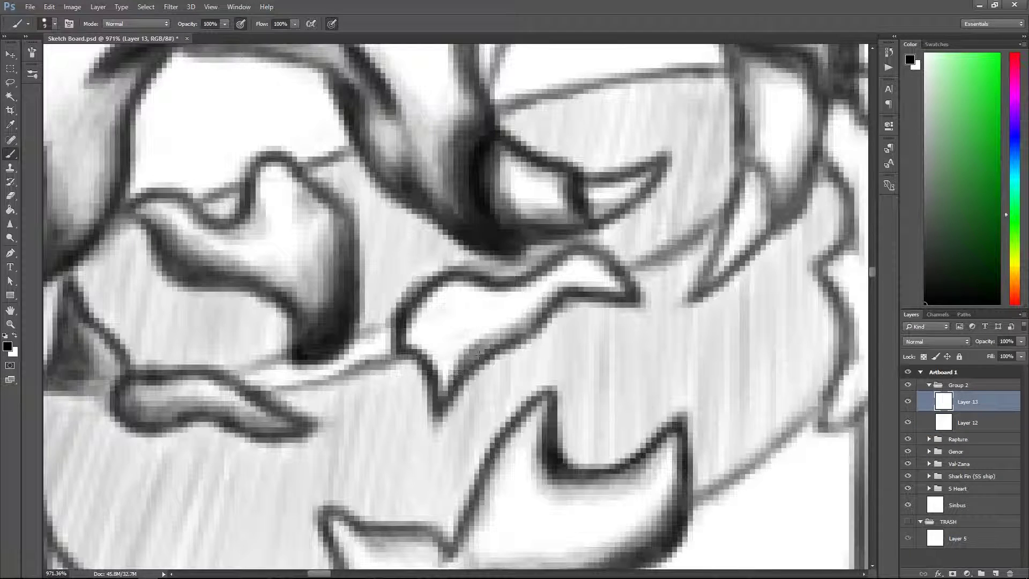
left_click_drag(466, 336, 514, 328)
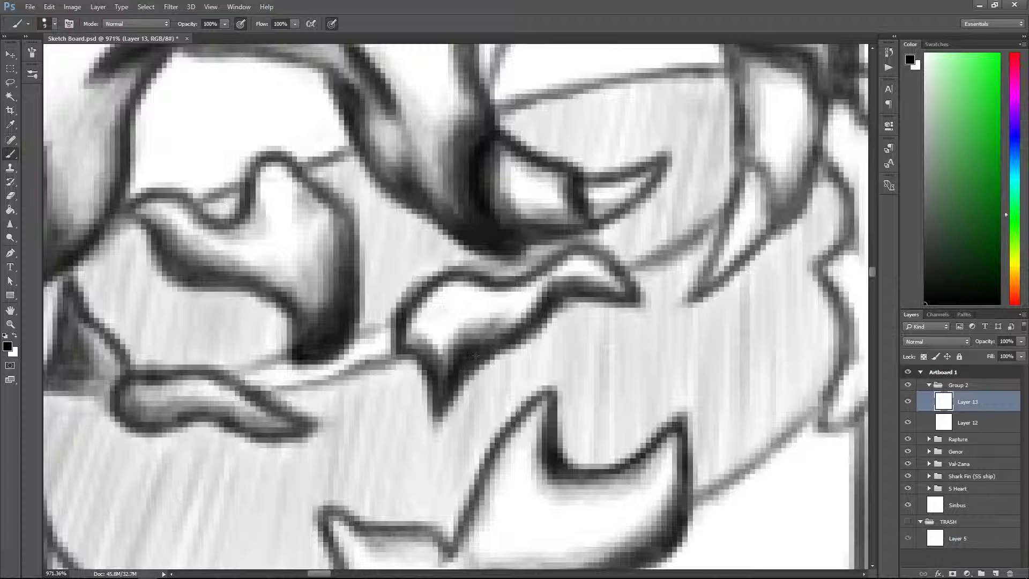
scroll(466, 357, "down", 3)
scroll(356, 356, "up", 2)
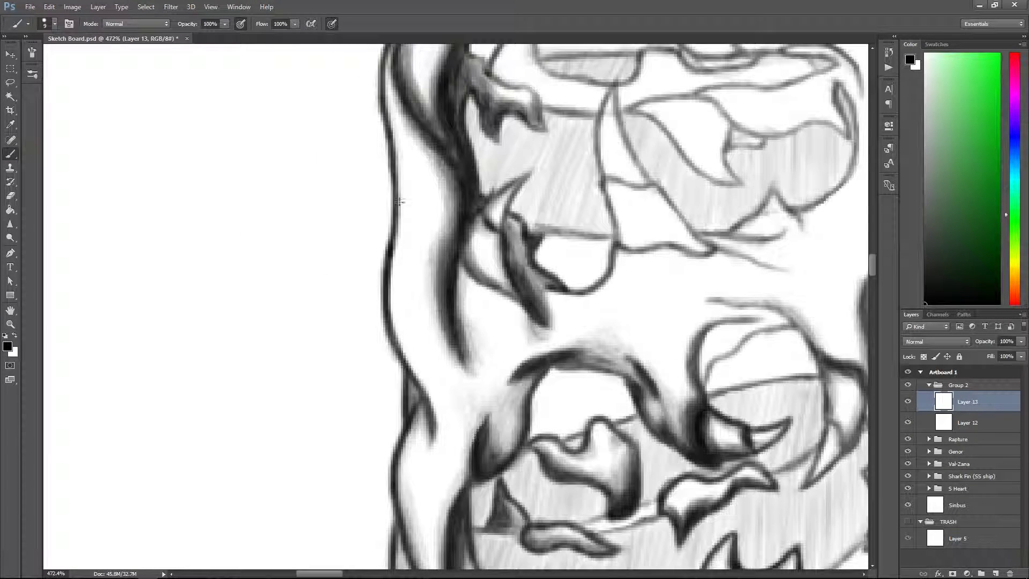
Add soft shading along the edges of the lower part of the long left-hand shell strand.
scroll(399, 339, "down", 3)
scroll(332, 194, "down", 1)
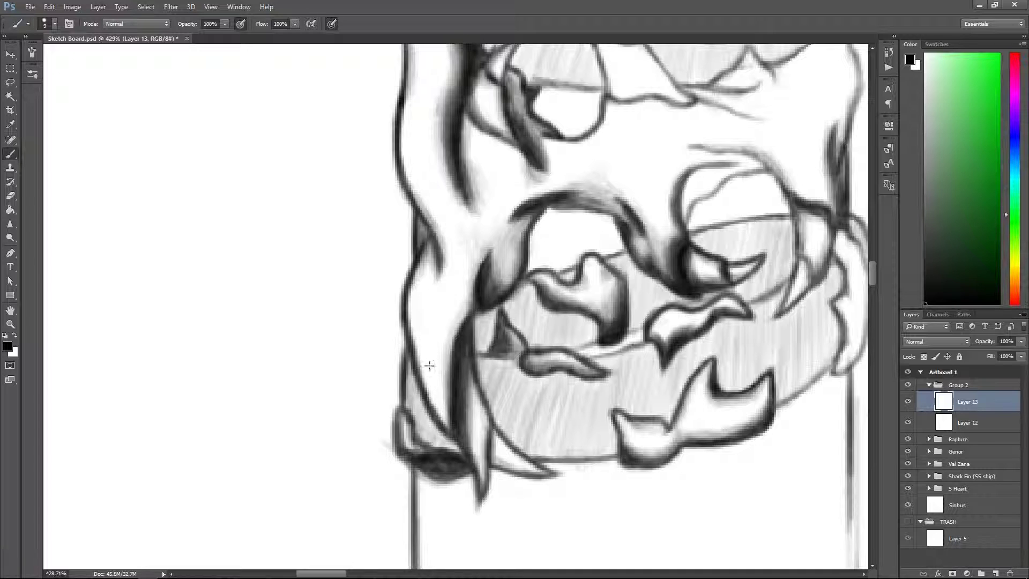
scroll(432, 393, "up", 2)
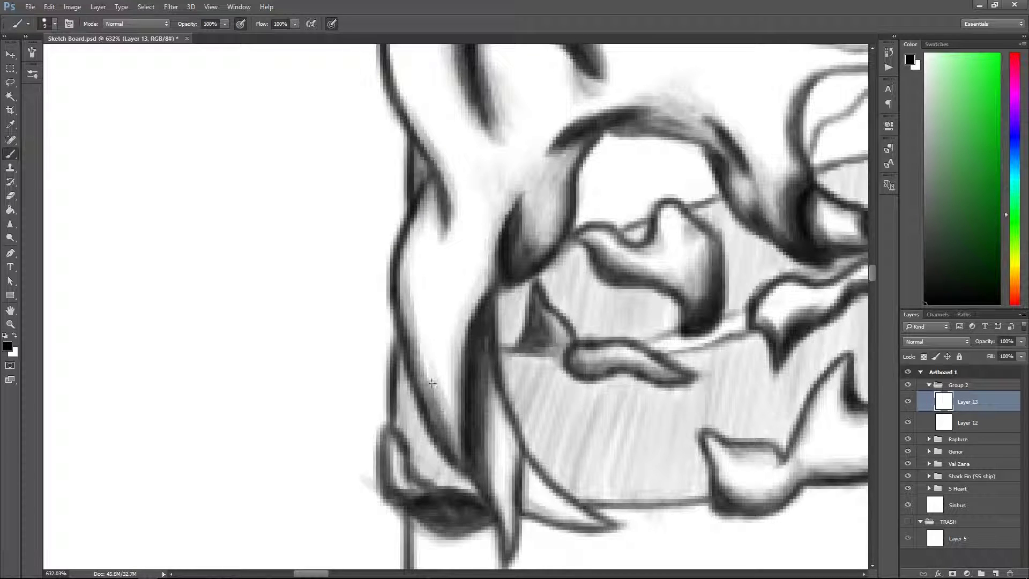
scroll(435, 375, "down", 3)
scroll(369, 374, "up", 3)
left_click_drag(415, 442, 428, 372)
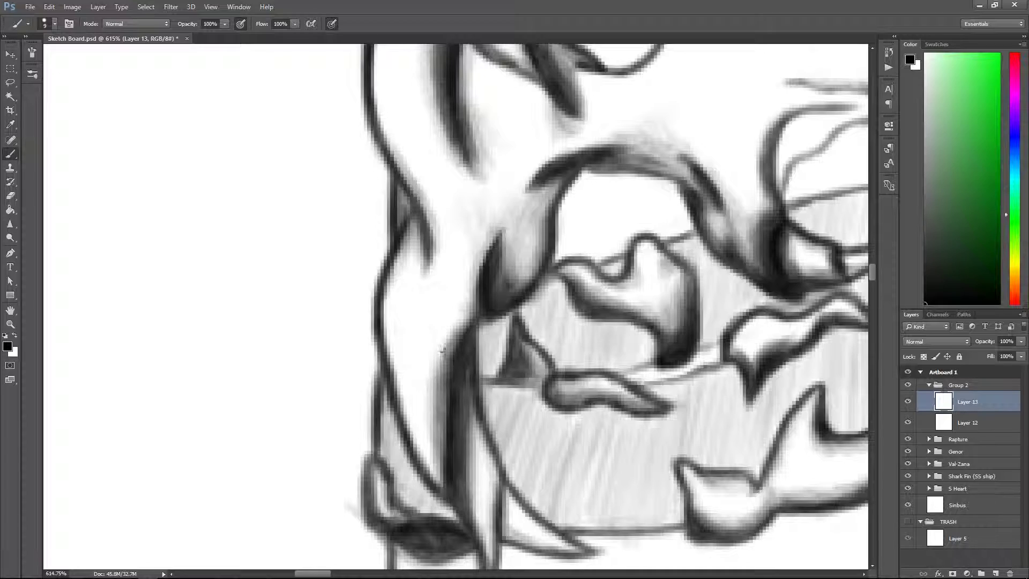
On the line layer, re-ink the outlines of the curved horn and its base crossing the upper band.
key("z")
scroll(388, 336, "down", 4)
scroll(407, 342, "up", 4)
scroll(424, 351, "down", 4)
scroll(432, 355, "up", 1)
scroll(428, 343, "up", 5)
key("alt+bracketleft")
key("b")
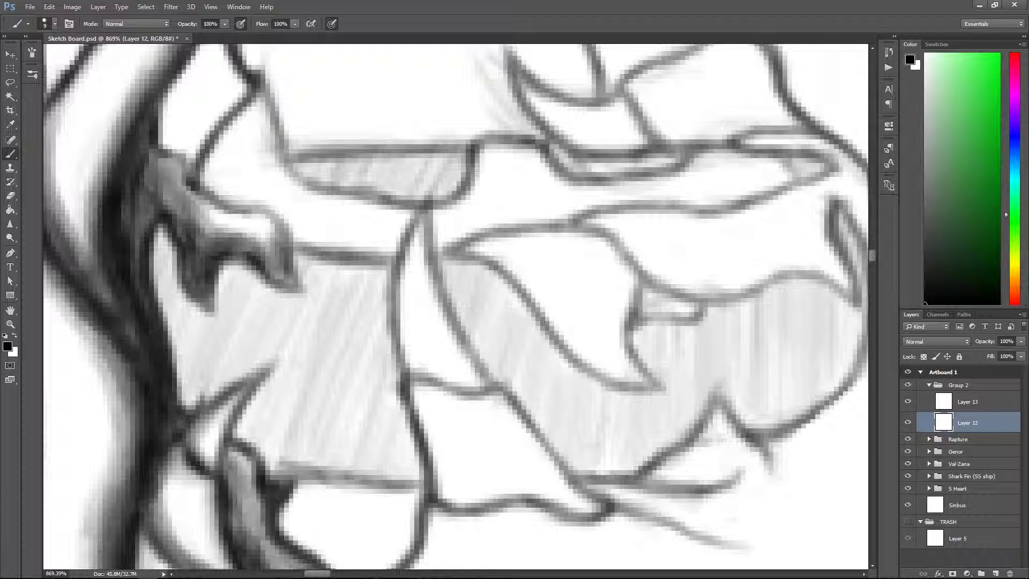
left_click_drag(411, 376, 575, 511)
mouse_move(429, 200)
left_mouse_down()
mouse_move(395, 343)
mouse_move(401, 378)
left_mouse_up()
left_click_drag(430, 201, 509, 397)
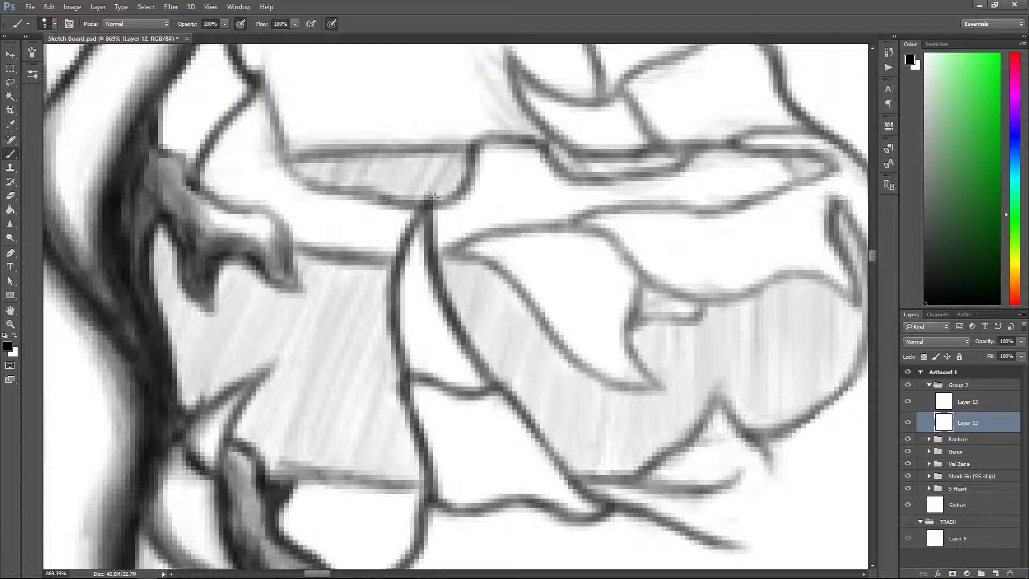
On the shading layer, shade the inner right edge of the horn and the lower right corner of its base.
key("alt+bracketright")
scroll(483, 396, "down", 3)
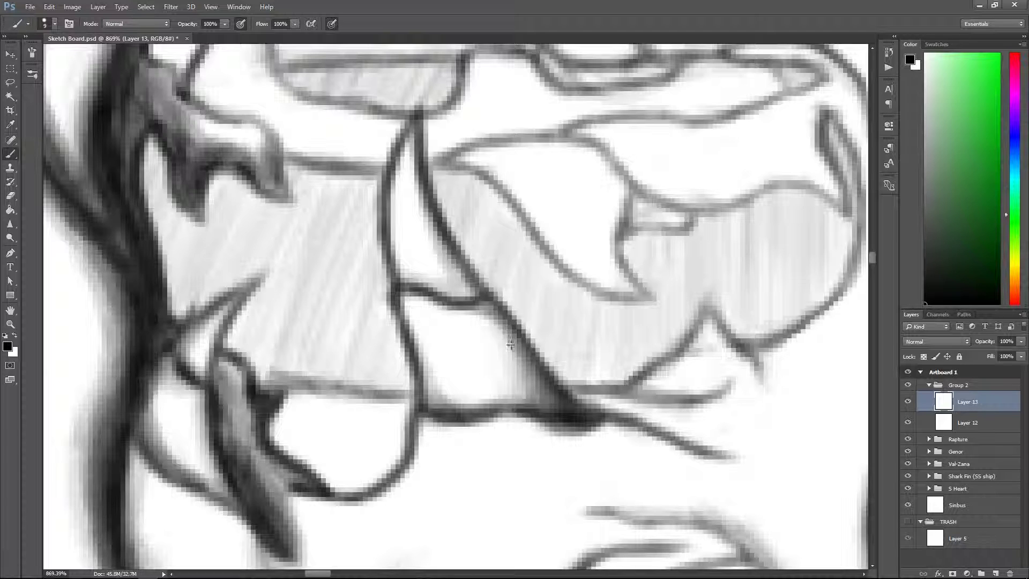
scroll(483, 321, "down", 3)
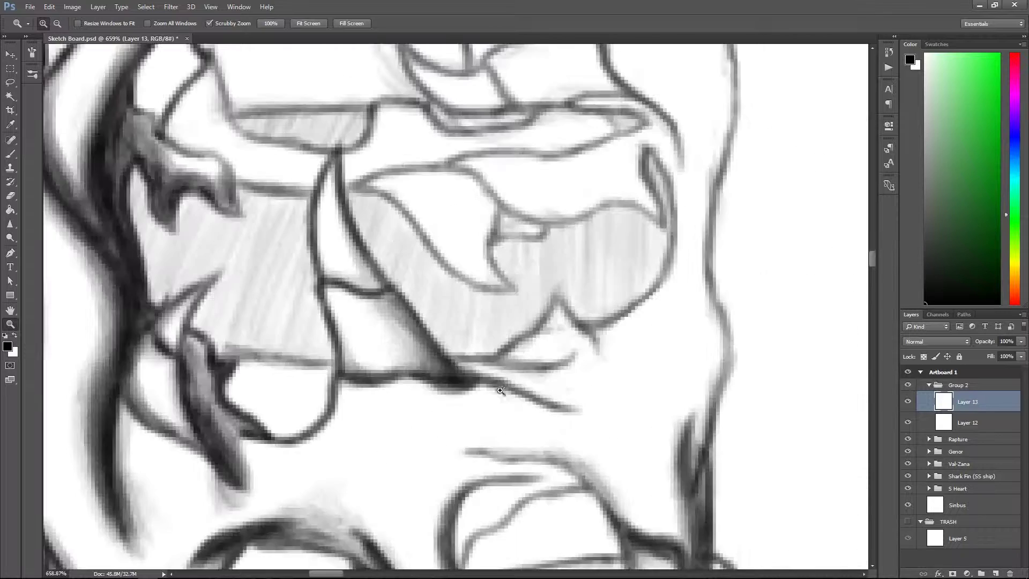
On the line layer, re-ink the small peaked shell piece and crease lines along the upper band's lower right edge.
key("z")
left_click(551, 349)
mouse_move(375, 297)
left_mouse_down()
mouse_move(406, 296)
mouse_move(370, 296)
left_mouse_up()
key("alt+bracketleft")
key("b")
left_click_drag(321, 423, 482, 399)
mouse_move(370, 390)
left_mouse_down()
mouse_move(461, 298)
mouse_move(535, 426)
left_mouse_up()
left_click_drag(504, 364, 605, 292)
left_click_drag(520, 402, 544, 444)
Re-ink the crease arching over the circular opening and the outline of the claw on its right side.
key("z")
mouse_move(649, 316)
left_mouse_down()
mouse_move(621, 316)
mouse_move(632, 316)
left_mouse_up()
key("b")
left_click_drag(576, 220, 616, 375)
mouse_move(602, 321)
left_mouse_down()
mouse_move(456, 321)
mouse_move(348, 364)
left_mouse_up()
mouse_move(461, 327)
left_mouse_down()
mouse_move(318, 229)
mouse_move(466, 225)
left_mouse_up()
mouse_move(408, 235)
left_mouse_down()
mouse_move(587, 161)
mouse_move(461, 155)
left_mouse_up()
left_click_drag(600, 176, 637, 246)
mouse_move(356, 496)
left_mouse_down()
mouse_move(286, 175)
mouse_move(482, 294)
left_mouse_up()
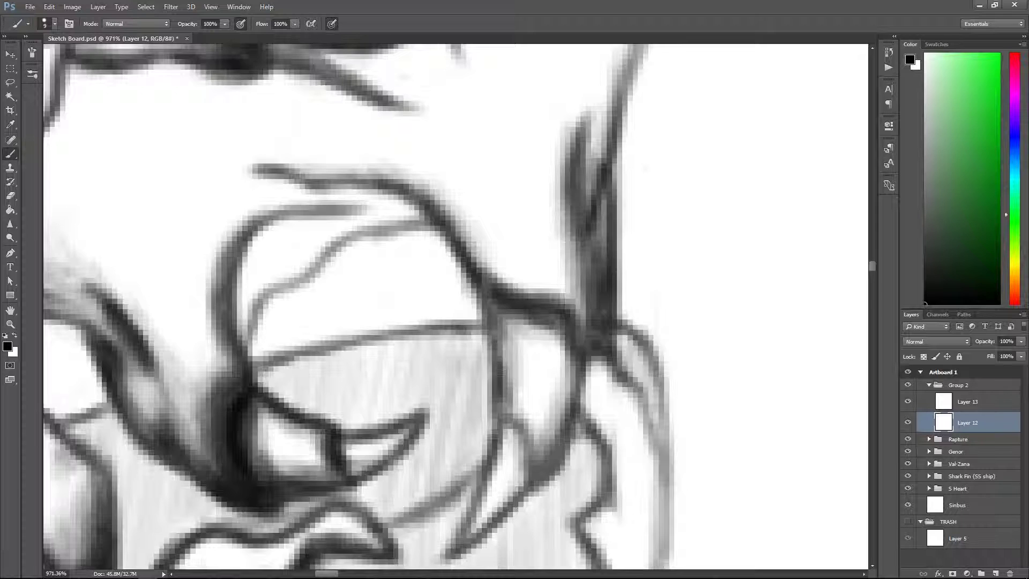
Re-ink the inner curve of the circular opening and the wavy flap on the column's right edge.
scroll(375, 321, "up", 2)
scroll(452, 245, "down", 3)
mouse_move(349, 333)
left_mouse_down()
mouse_move(482, 268)
mouse_move(458, 429)
left_mouse_up()
scroll(452, 245, "up", 3)
mouse_move(407, 498)
left_mouse_down()
mouse_move(407, 215)
mouse_move(449, 283)
mouse_move(447, 237)
left_mouse_up()
On the shading layer, shade the wavy right-edge flap and darken the narrow gap above it.
key("alt+bracketright")
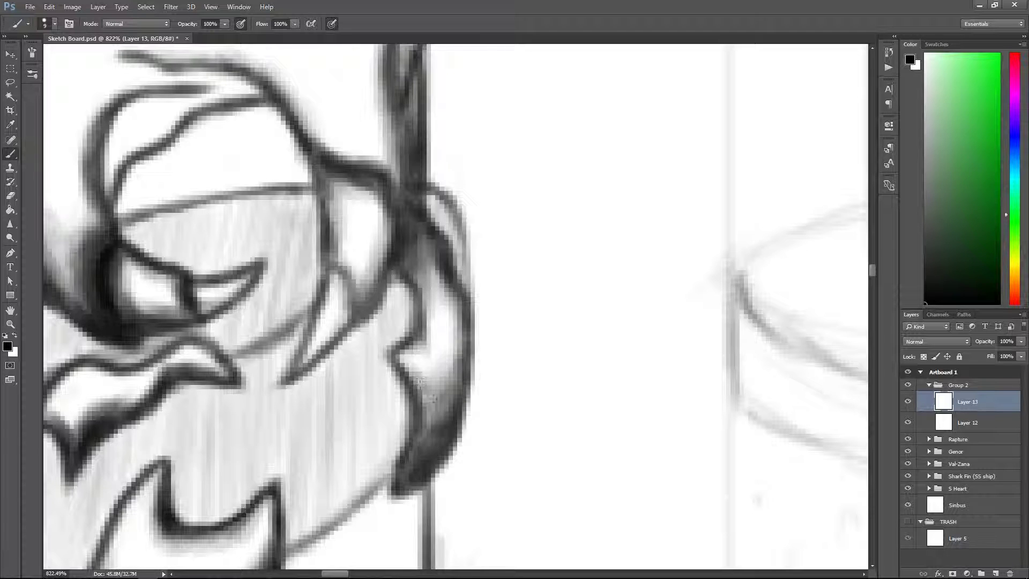
mouse_move(375, 321)
left_mouse_down()
mouse_move(407, 268)
mouse_move(461, 241)
mouse_move(469, 176)
left_mouse_up()
scroll(352, 480, "down", 5)
scroll(458, 234, "up", 6)
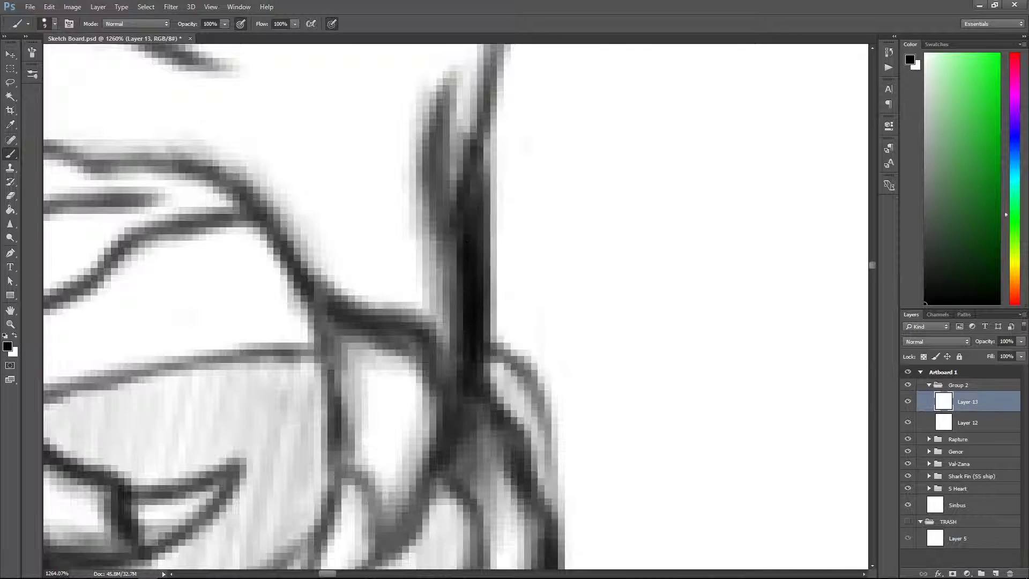
Clear the dark tone from the narrow gap beside the column's right edge and darken the junction beneath it.
scroll(466, 225, "down", 5)
scroll(487, 264, "up", 5)
key("alt+bracketleft")
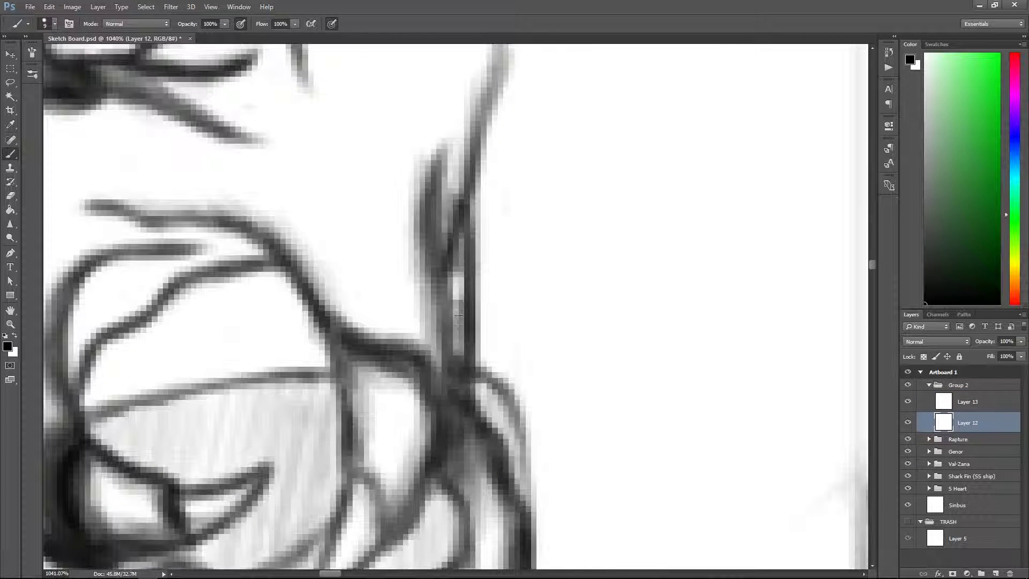
scroll(466, 331, "down", 1)
key("alt+bracketright")
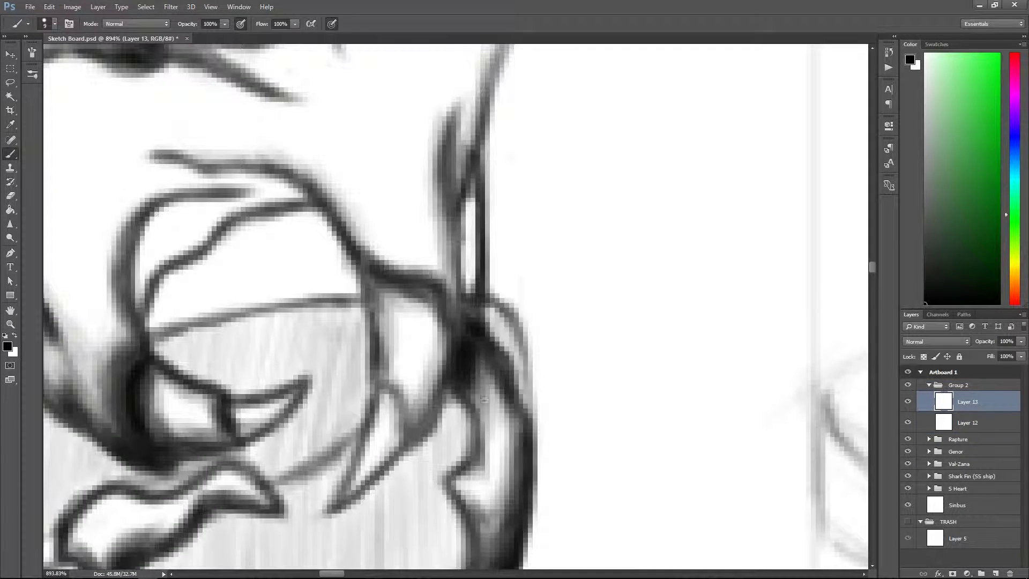
On the line layer, re-ink the vertical strand edge running down into the claw by the column's right edge.
key("alt+bracketleft")
scroll(577, 355, "up", 1)
scroll(577, 355, "up", 2)
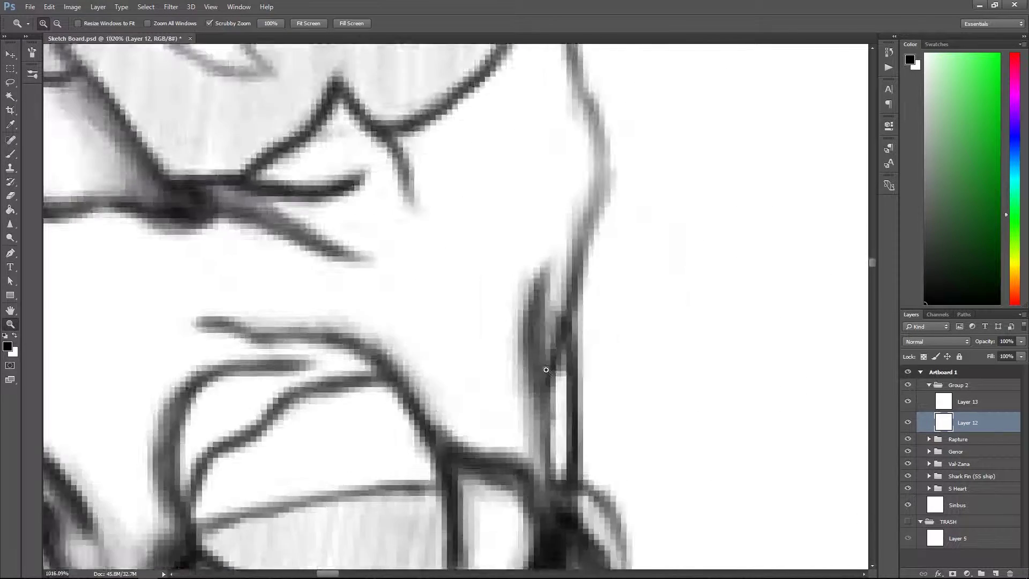
key("b")
scroll(577, 355, "down", 1)
On the shading layer, darken the right inner side of the claw beside the circular opening.
key("alt+bracketright")
scroll(458, 381, "up", 1)
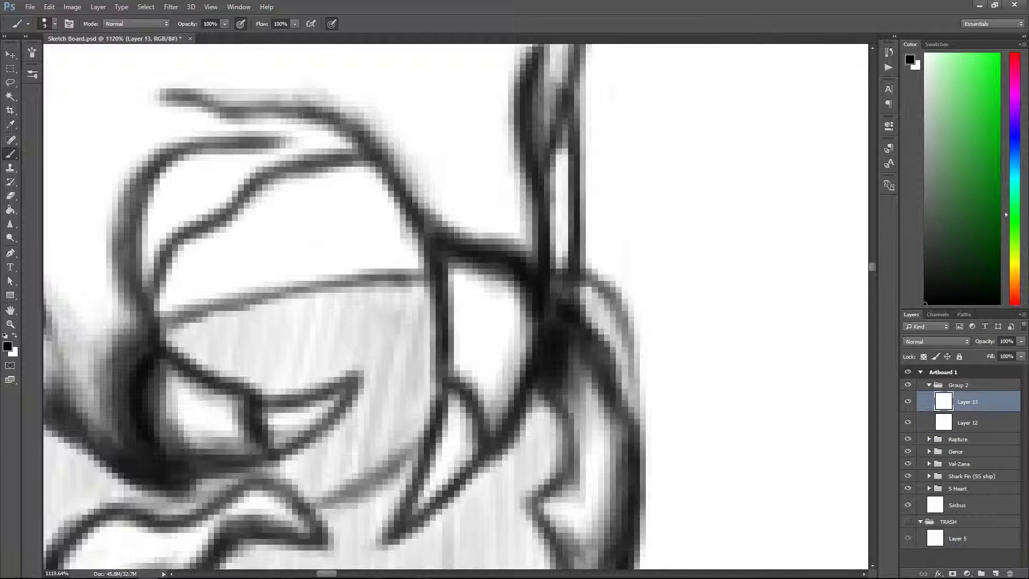
left_click_drag(458, 382, 506, 399)
left_click_drag(501, 282, 489, 400)
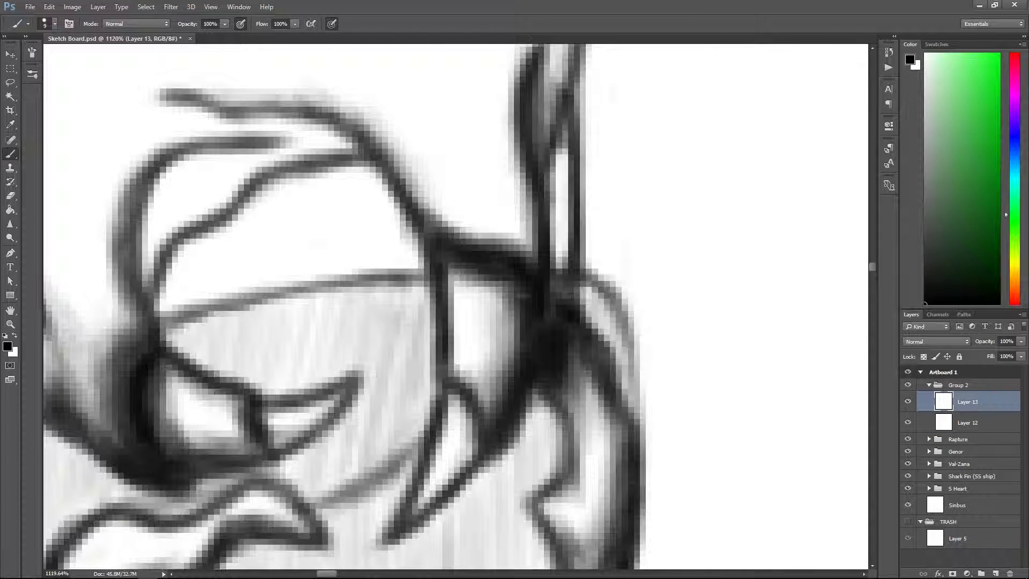
Add soft shading along the left side of the vertical strand near the column's right edge.
scroll(510, 312, "down", 5)
scroll(448, 451, "up", 5)
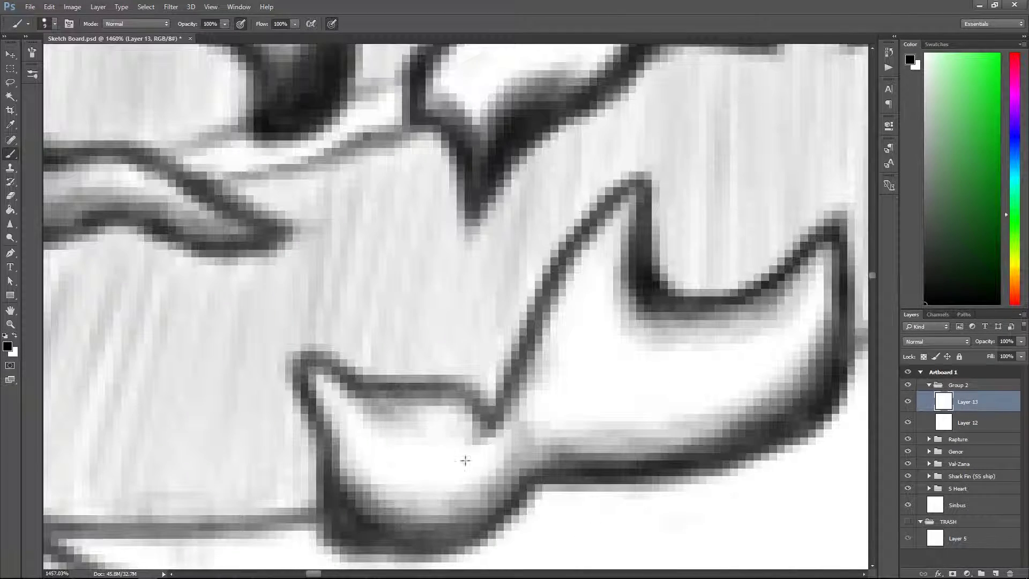
scroll(447, 452, "down", 5)
scroll(540, 275, "up", 4)
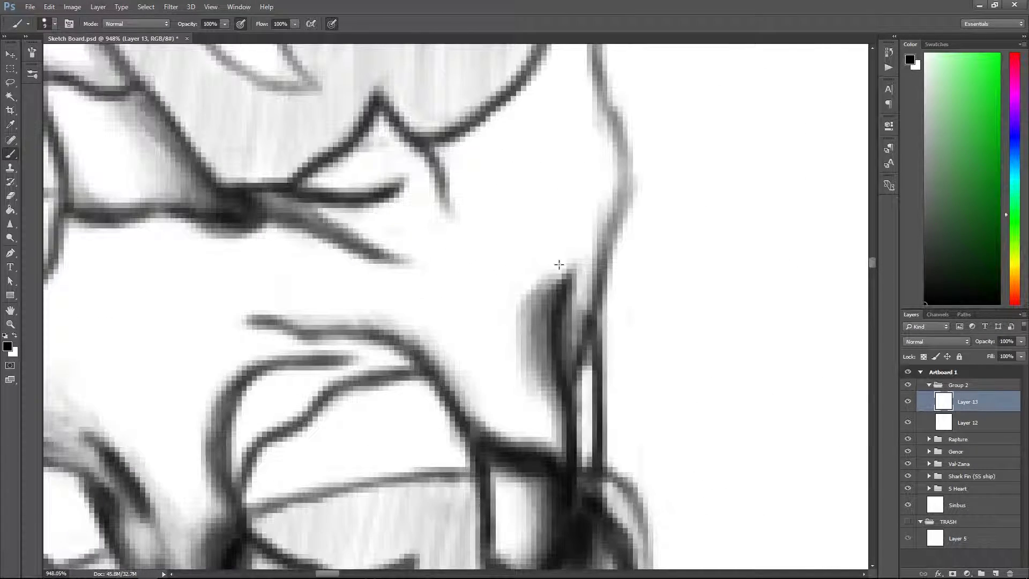
On the line layer, re-ink the shell's right outer contour up to and around its rounded top.
key("alt+bracketleft")
scroll(455, 306, "up", 2)
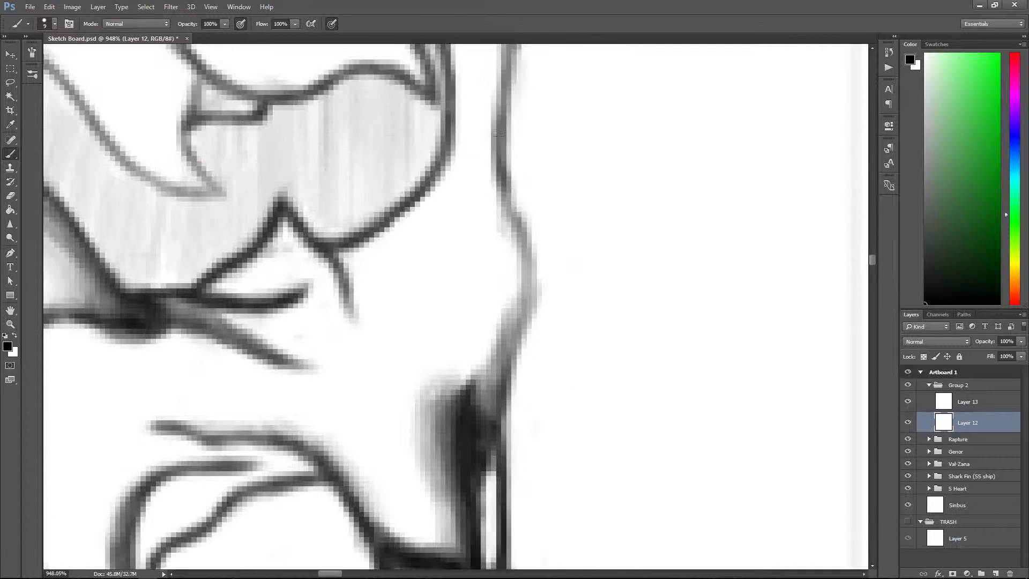
scroll(456, 306, "up", 3)
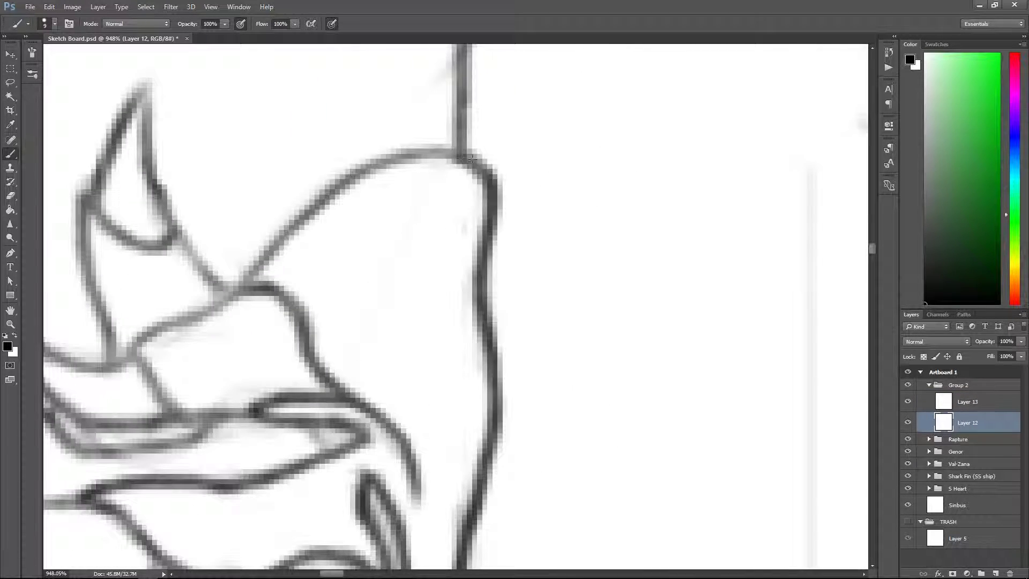
scroll(455, 305, "left", 3)
left_click_drag(382, 303, 598, 169)
key("z")
scroll(612, 400, "down", 4)
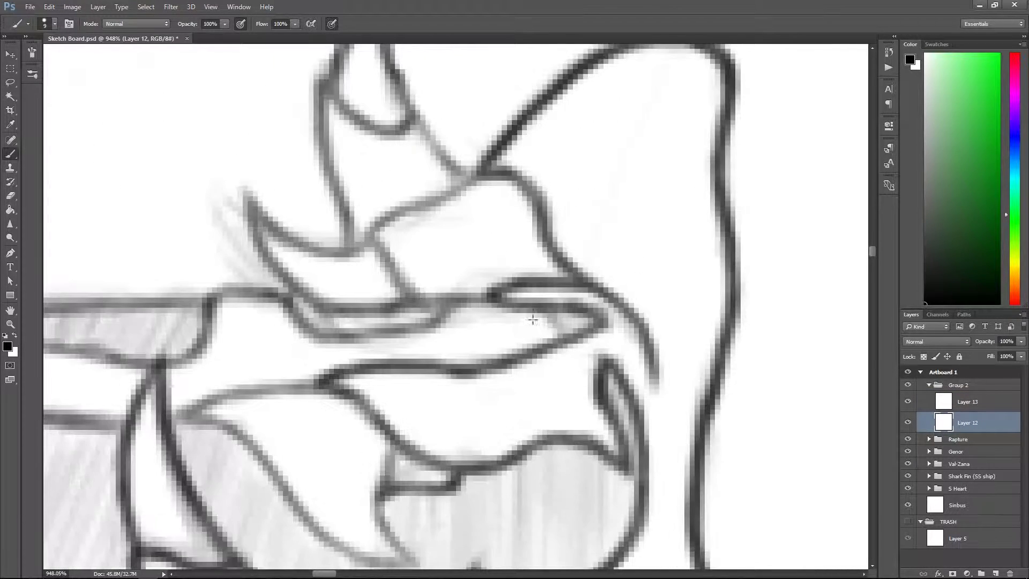
Re-ink the upper band's rim, the leaf-shaped point below it and the small curved horn above it.
scroll(557, 305, "up", 3)
scroll(505, 316, "down", 3)
scroll(505, 317, "up", 5)
key("b")
scroll(429, 314, "left", 3)
scroll(402, 332, "up", 3)
left_click_drag(476, 302, 675, 310)
scroll(535, 322, "right", 3)
scroll(536, 322, "up", 1)
mouse_move(370, 260)
left_mouse_down()
mouse_move(434, 351)
mouse_move(504, 342)
left_mouse_up()
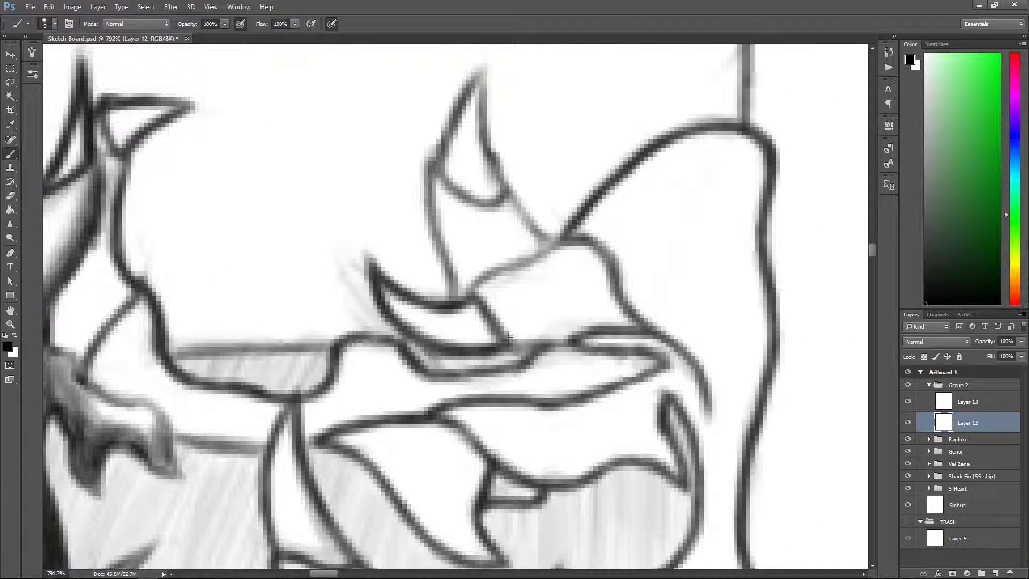
Re-ink the blocky shell segment above the upper band and the tall horn rising from it.
mouse_move(469, 290)
left_mouse_down()
mouse_move(563, 237)
mouse_move(618, 100)
left_mouse_up()
left_click_drag(676, 246, 708, 264)
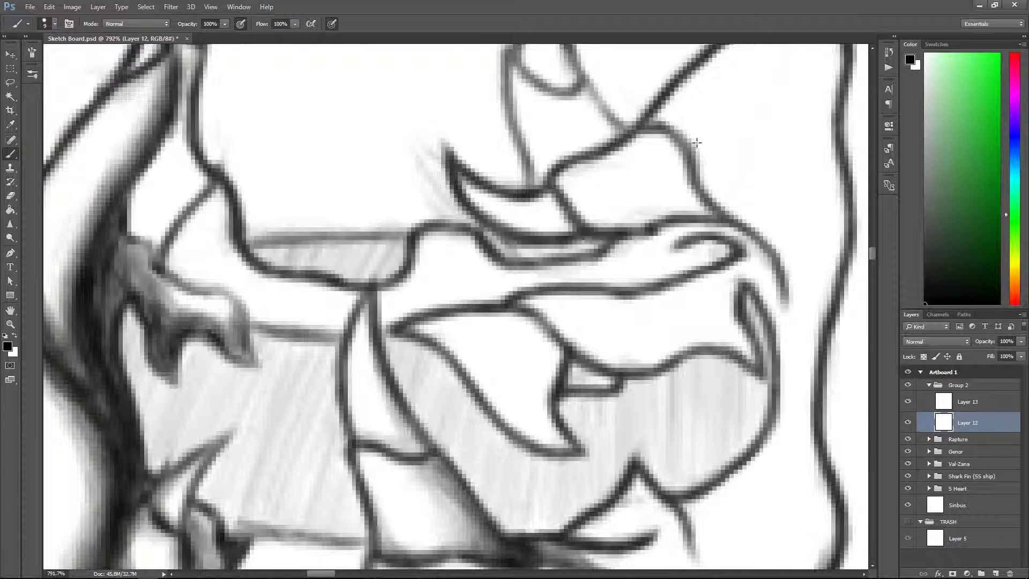
left_click_drag(707, 175, 593, 347)
mouse_move(469, 256)
left_mouse_down()
mouse_move(472, 141)
mouse_move(464, 263)
left_mouse_up()
key("ctrl+z")
left_click_drag(450, 131, 424, 262)
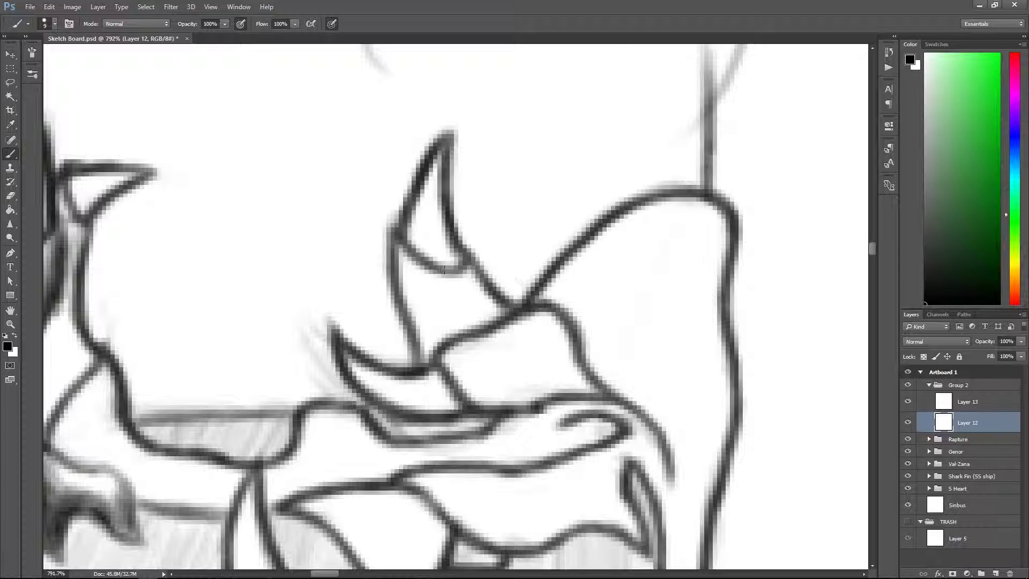
On the shading layer, shade the small hooked tip at the column's upper left and the strand beneath it.
key("z")
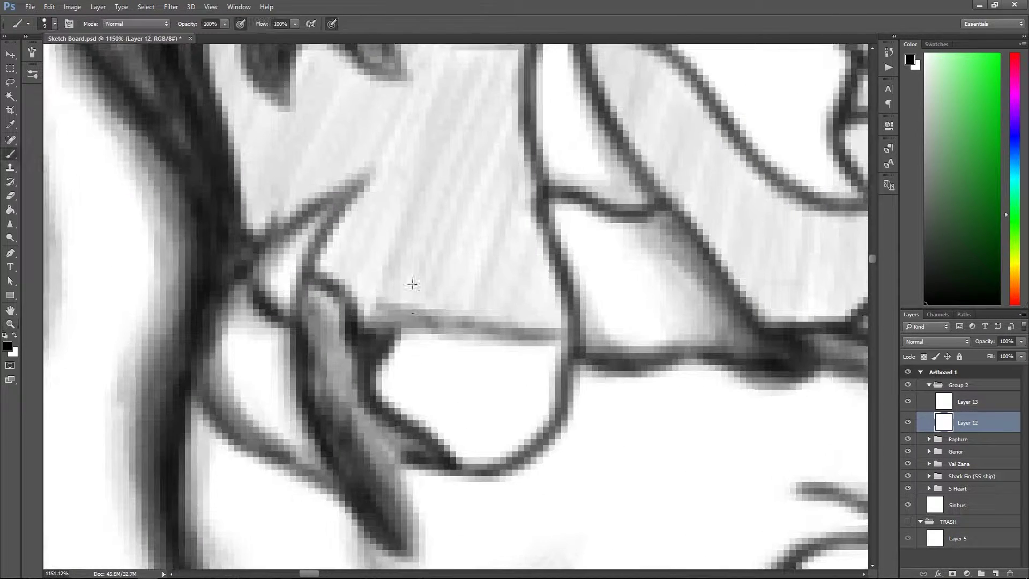
left_click_drag(411, 282, 282, 362)
key("alt+bracketright")
left_click_drag(383, 233, 466, 237)
key("b")
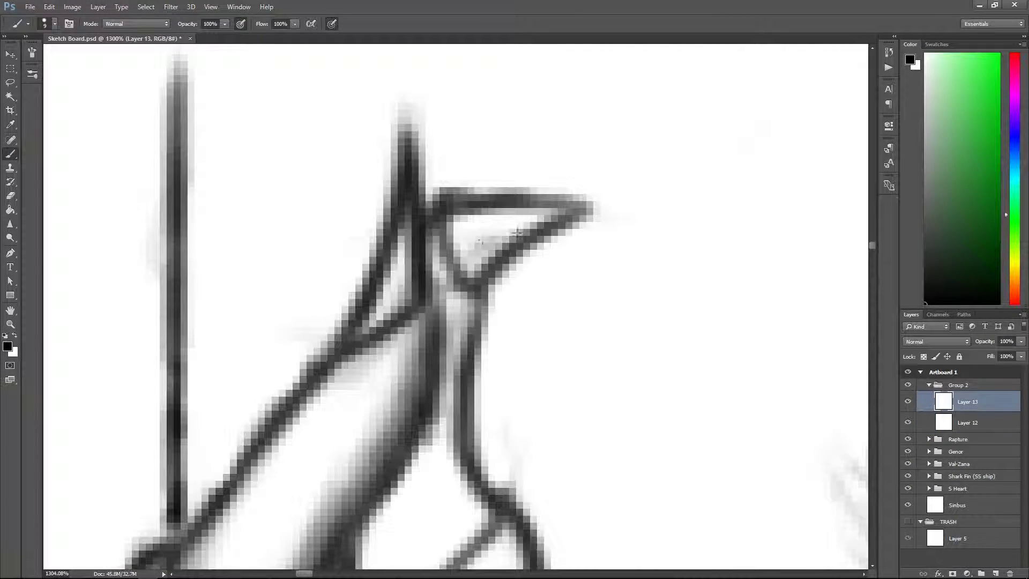
scroll(445, 278, "down", 2)
key("z")
left_click_drag(423, 321, 423, 293)
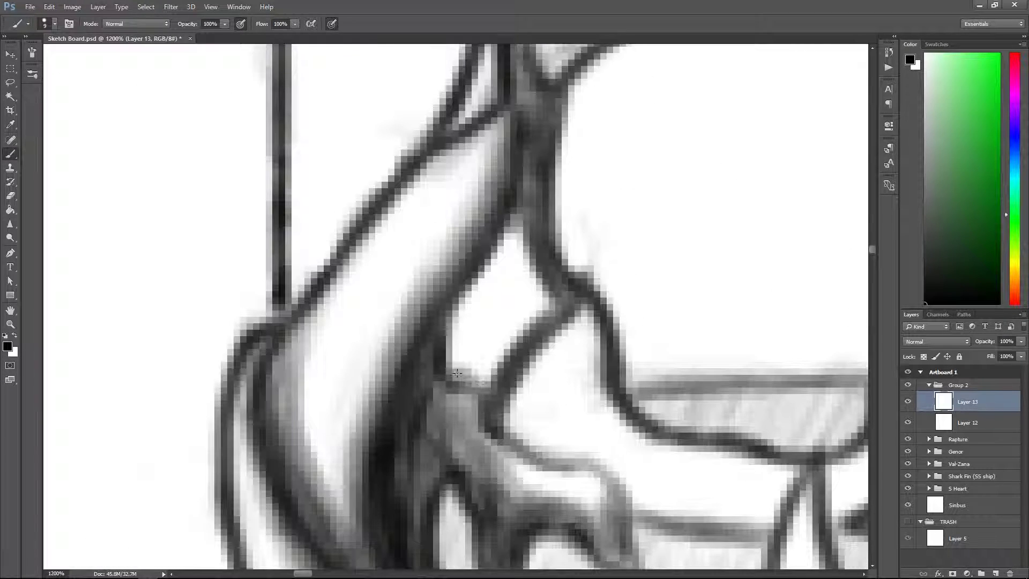
Shade the narrow gap beside the upper-left strand and the pointed strand segment next to it.
key("b")
scroll(473, 290, "down", 1)
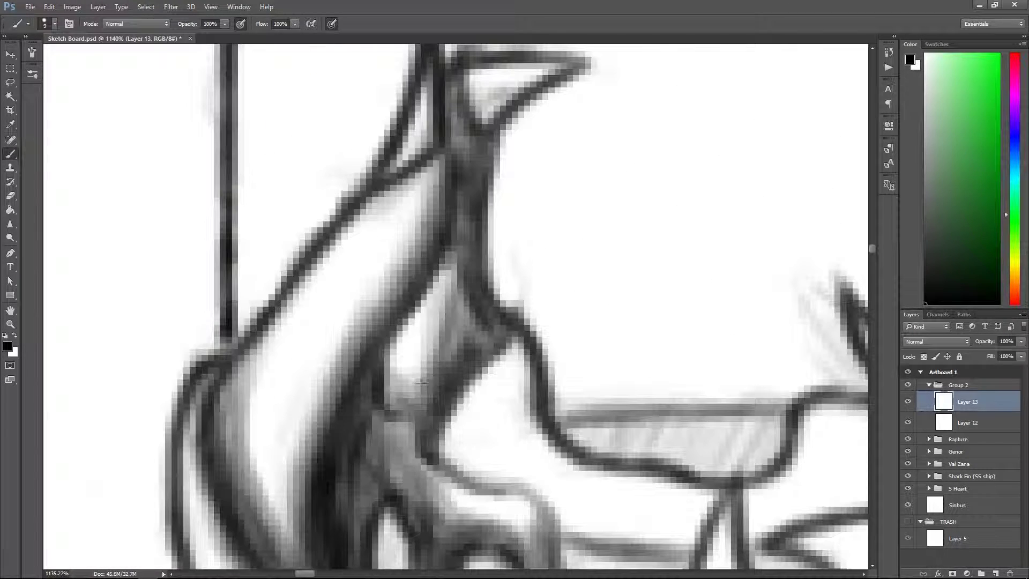
scroll(440, 321, "down", 2)
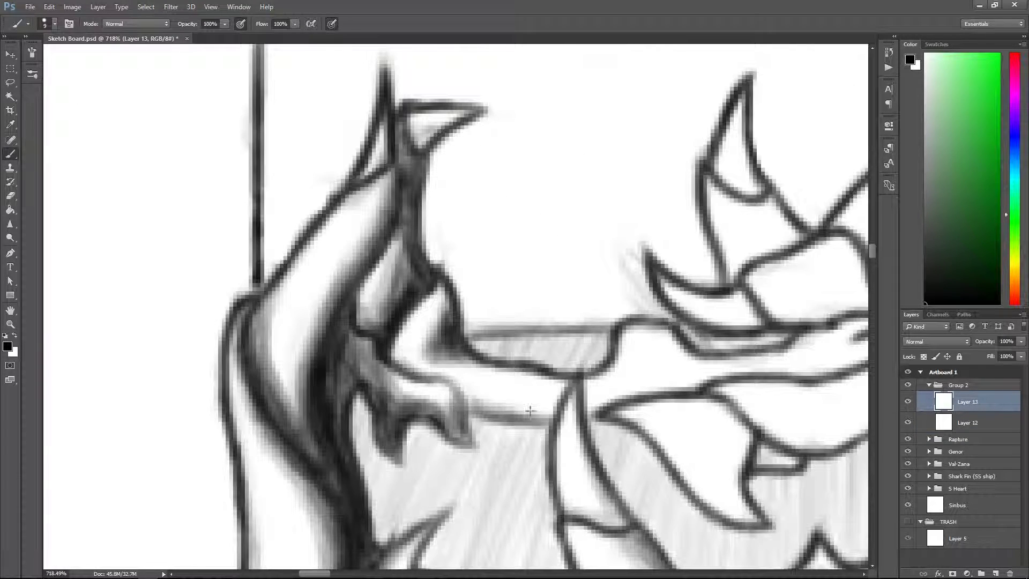
Darken the underside of the upper horizontal band from the left strands to just past the central horn.
key("alt+bracketleft")
key("z")
mouse_move(529, 410)
left_mouse_down()
mouse_move(563, 407)
mouse_move(397, 262)
mouse_move(445, 322)
left_mouse_up()
key("alt+bracketright")
key("b")
key("z")
mouse_move(268, 322)
left_mouse_down()
mouse_move(272, 345)
mouse_move(368, 375)
mouse_move(339, 390)
left_mouse_up()
key("b")
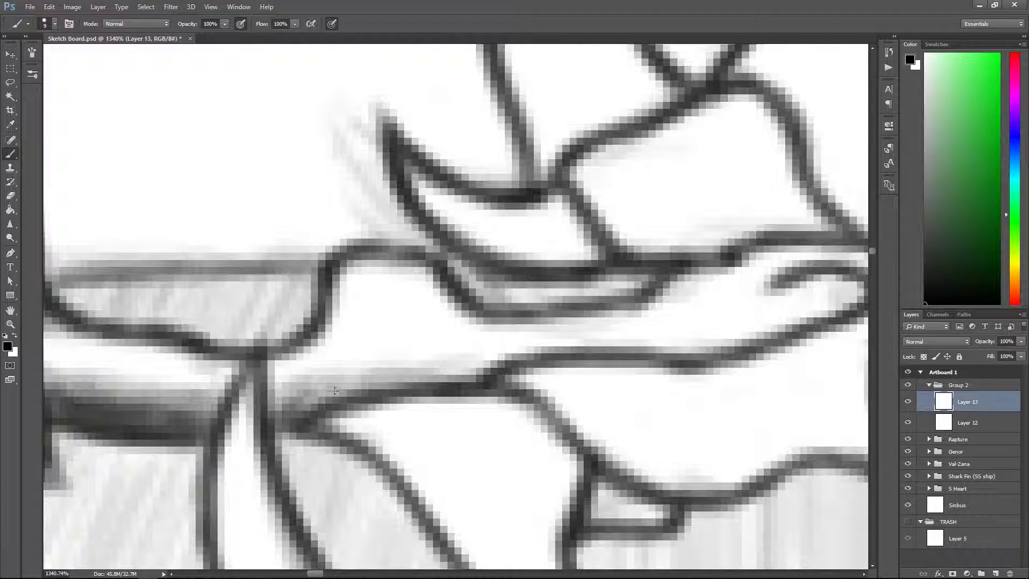
On the line layer, ink a curved crease on the middle strand above the lower-left opening.
key("z")
mouse_move(388, 310)
left_mouse_down()
mouse_move(525, 345)
mouse_move(614, 330)
mouse_move(516, 382)
left_mouse_up()
key("b")
key("h")
key("alt+bracketleft")
left_click_drag(513, 346, 429, 403)
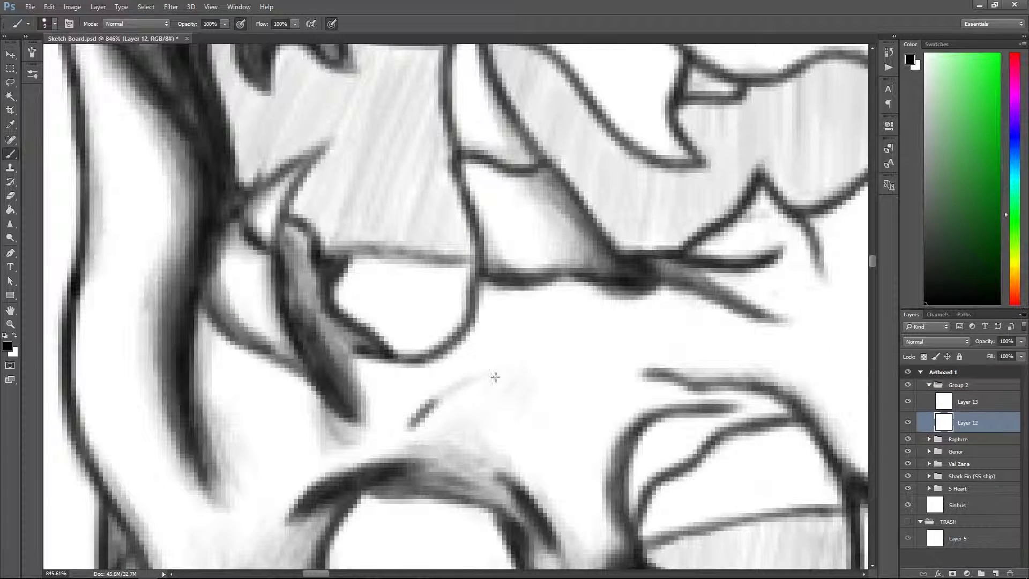
scroll(417, 425, "down", 2)
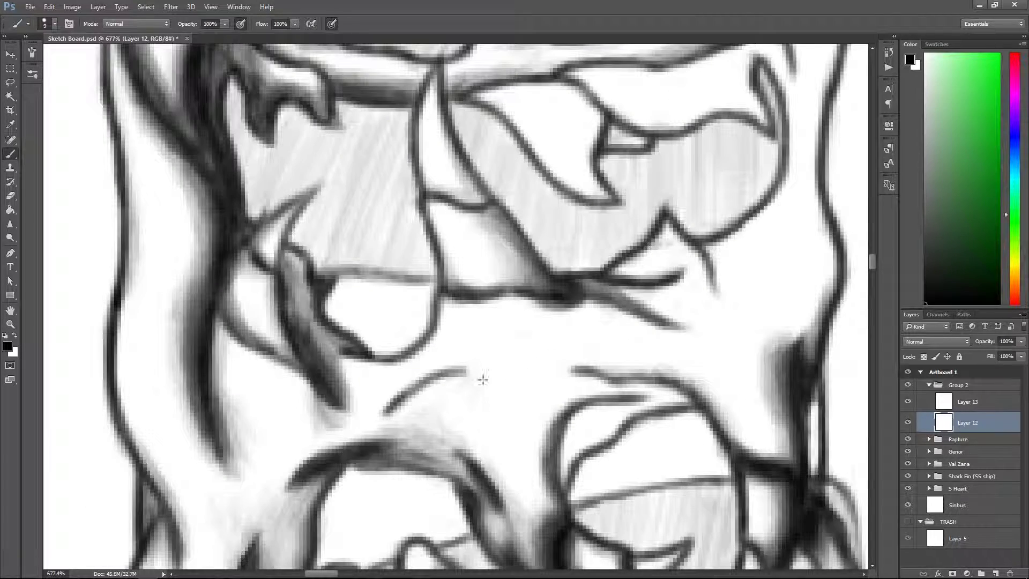
key("alt+bracketright")
On the shading layer, shade beneath the new crease and darken the arched rim around the lower-right opening.
left_click_drag(498, 367, 506, 306)
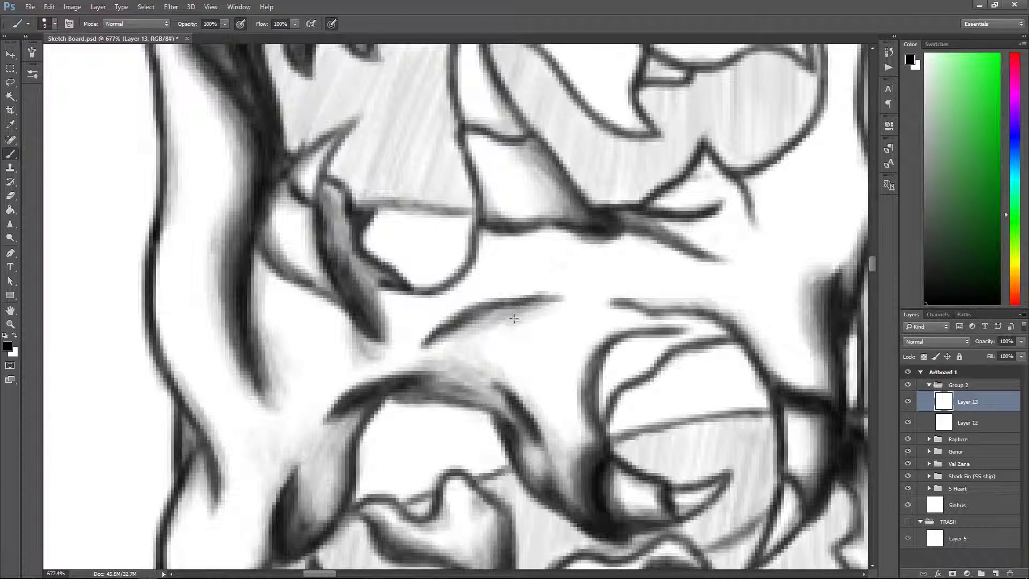
scroll(478, 329, "up", 2)
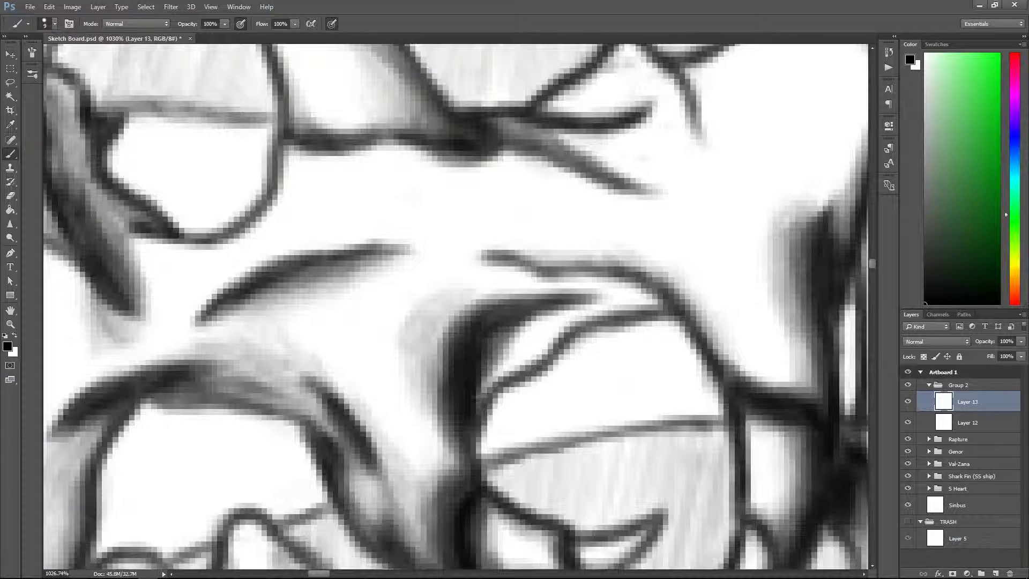
left_click_drag(496, 258, 641, 301)
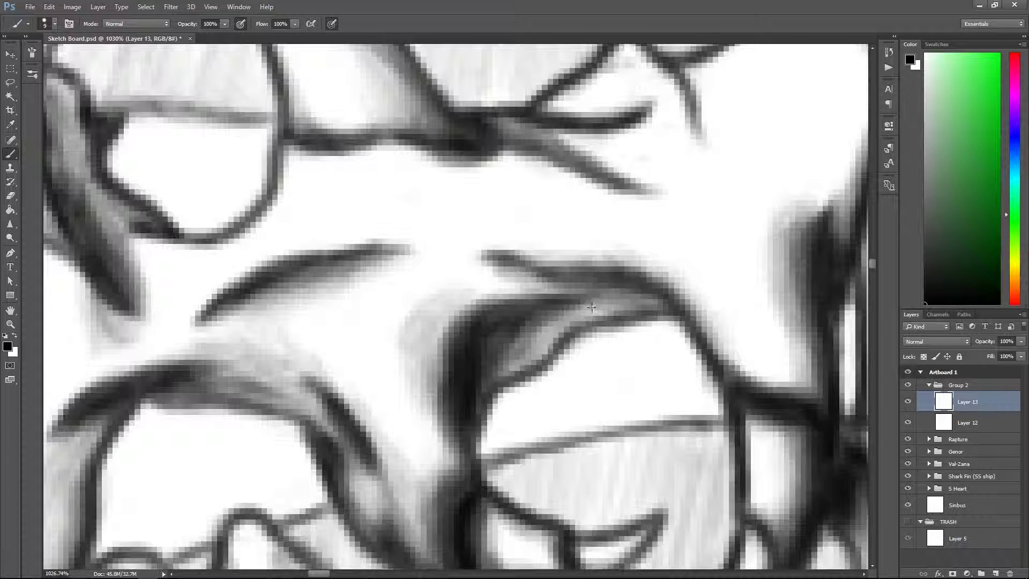
key("z")
scroll(520, 312, "down", 2)
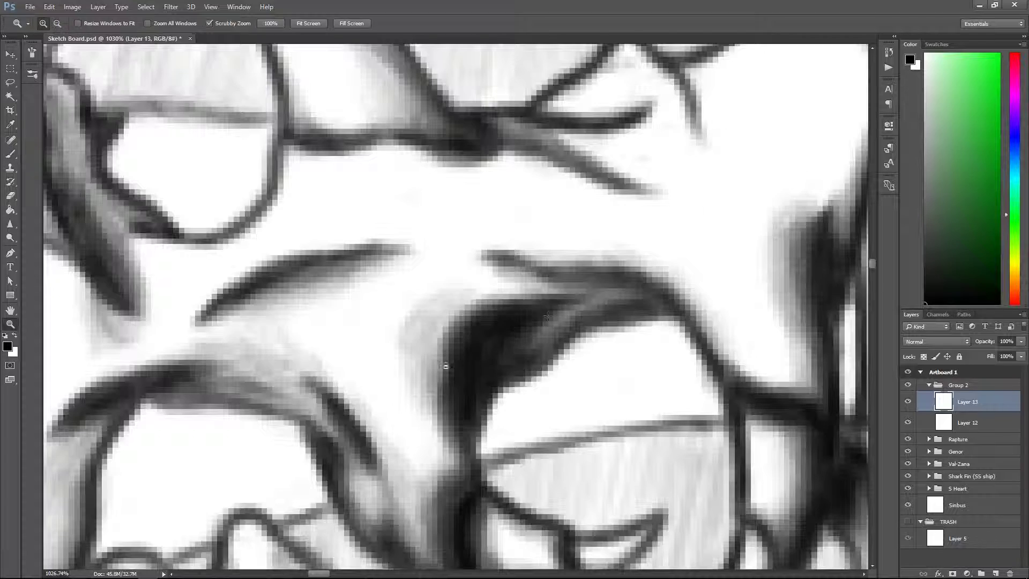
scroll(530, 321, "up", 2)
scroll(548, 340, "down", 3)
scroll(548, 340, "up", 5)
key("b")
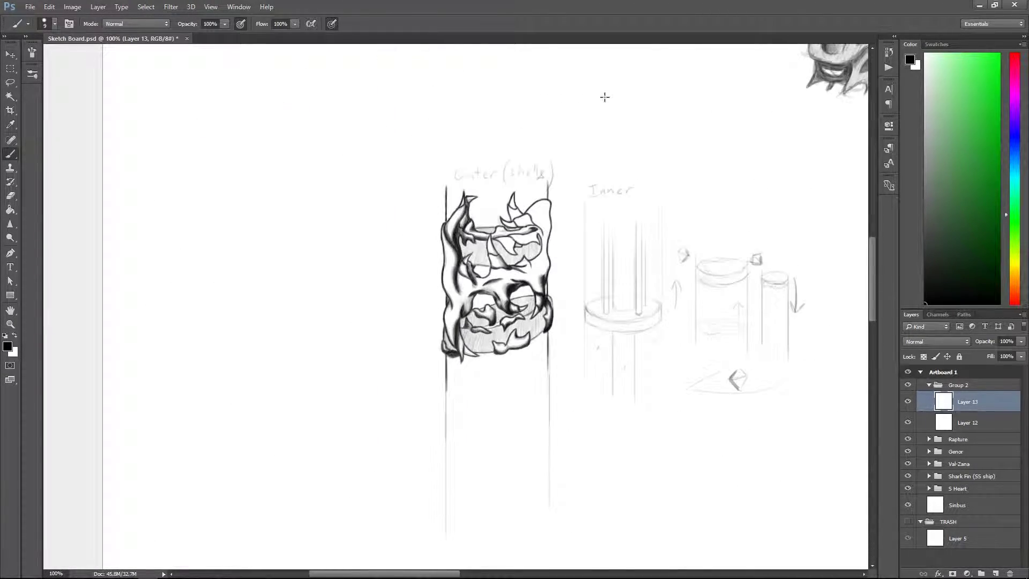
Shade the small pointed leaf and adjacent notch below the upper-right panel, plus the pocket at the upper band's right end.
scroll(413, 276, "up", 10)
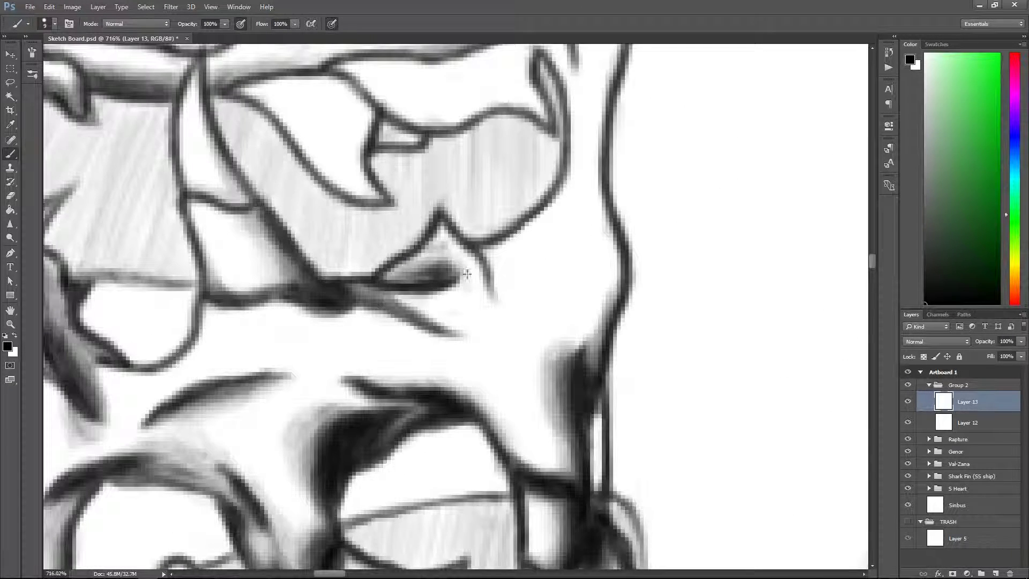
scroll(464, 364, "down", 10)
scroll(464, 365, "up", 9)
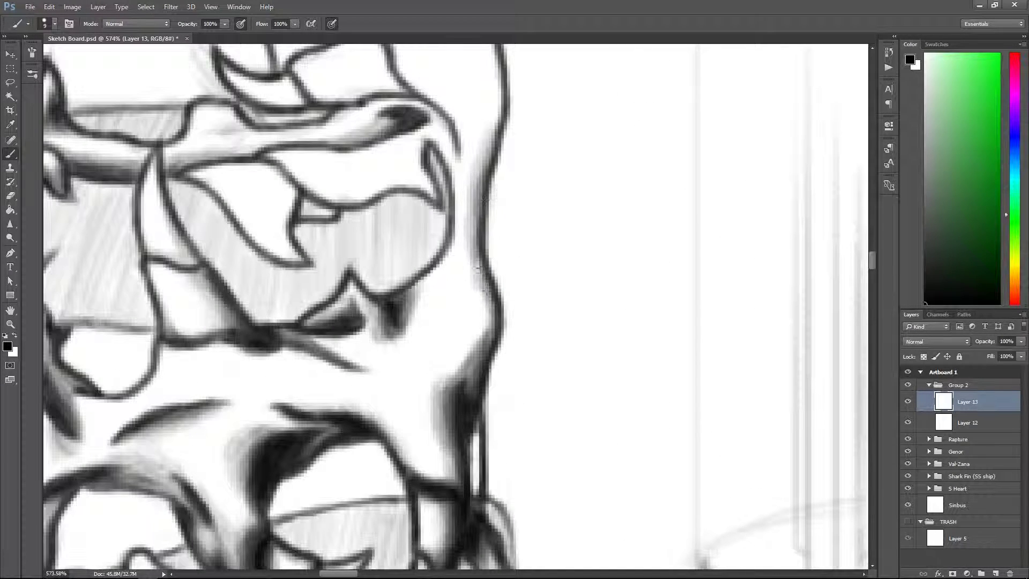
Shade the shell's right outer contour and build a deep shadow across its rounded top.
scroll(490, 330, "up", 5)
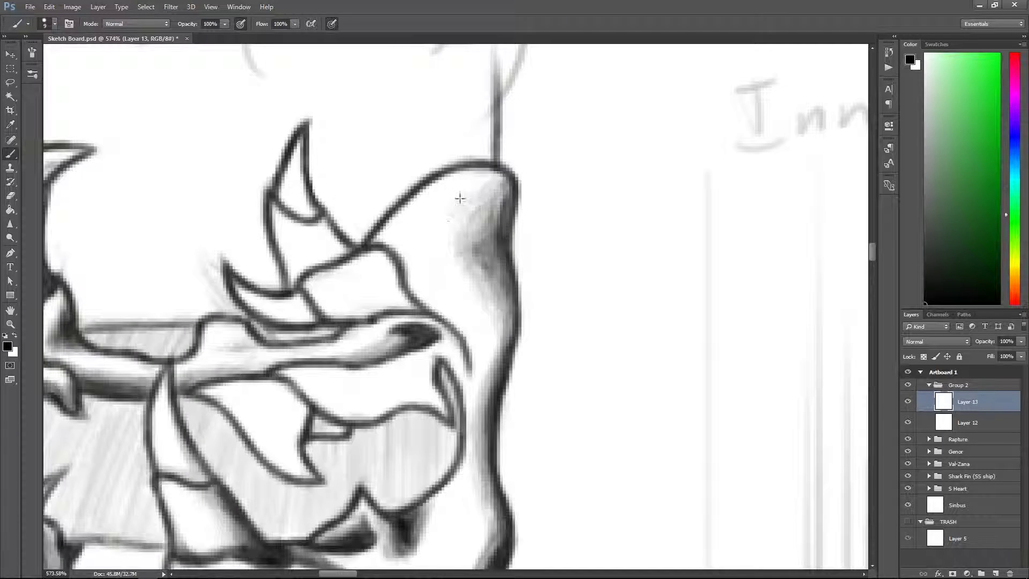
mouse_move(455, 207)
left_mouse_down()
mouse_move(448, 267)
mouse_move(502, 286)
left_mouse_up()
mouse_move(425, 281)
left_mouse_down()
mouse_move(482, 225)
mouse_move(472, 251)
mouse_move(509, 244)
left_mouse_up()
key("z")
key("b")
mouse_move(547, 274)
left_mouse_down()
mouse_move(539, 254)
mouse_move(561, 322)
mouse_move(524, 288)
mouse_move(594, 254)
left_mouse_up()
scroll(594, 254, "down", 8)
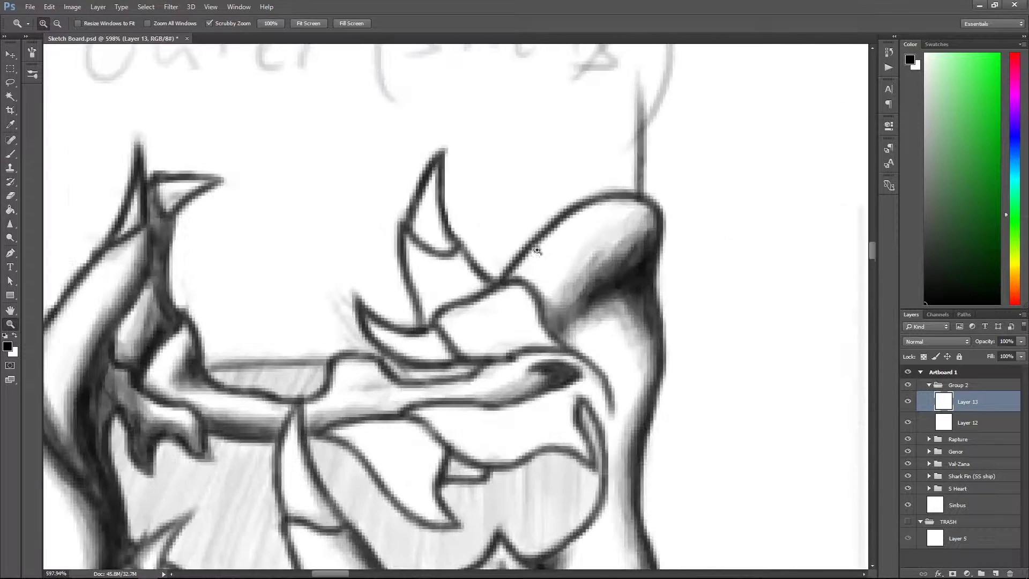
Shade the leaf-shaped point below the upper band, its dark tip and the small block beside it.
scroll(436, 241, "up", 8)
scroll(407, 254, "down", 8)
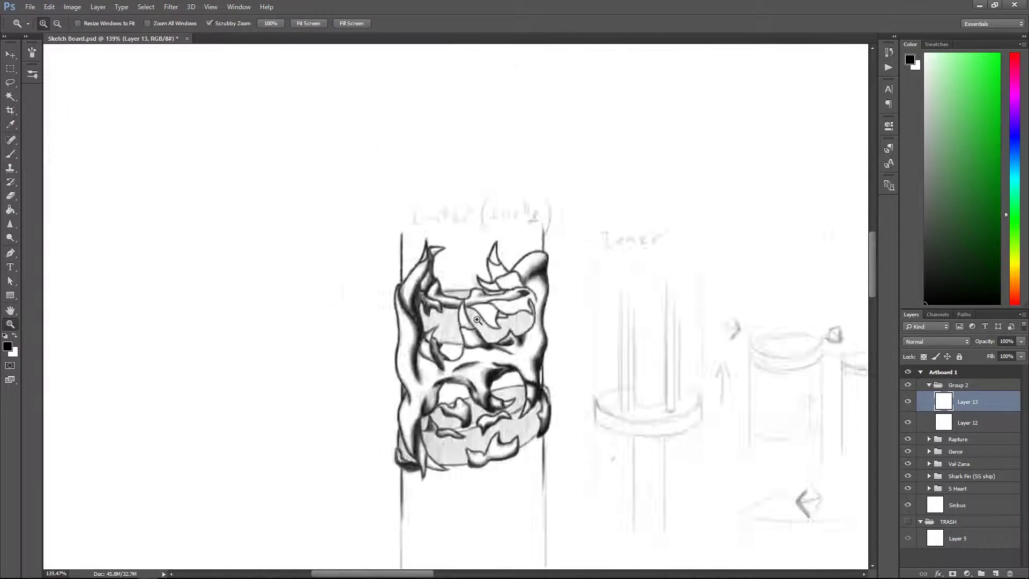
scroll(395, 153, "up", 8)
mouse_move(536, 316)
left_mouse_down()
mouse_move(541, 405)
mouse_move(531, 338)
left_mouse_up()
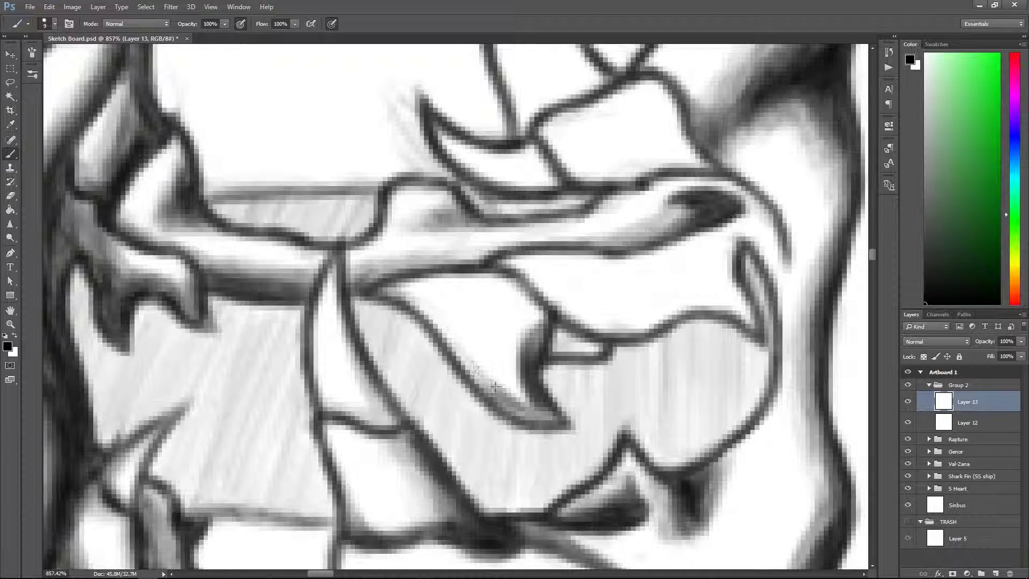
left_click_drag(483, 384, 447, 332)
scroll(524, 363, "up", 6)
left_click_drag(557, 262, 524, 304)
left_click_drag(476, 445, 386, 365)
scroll(486, 322, "down", 1)
scroll(477, 321, "down", 3)
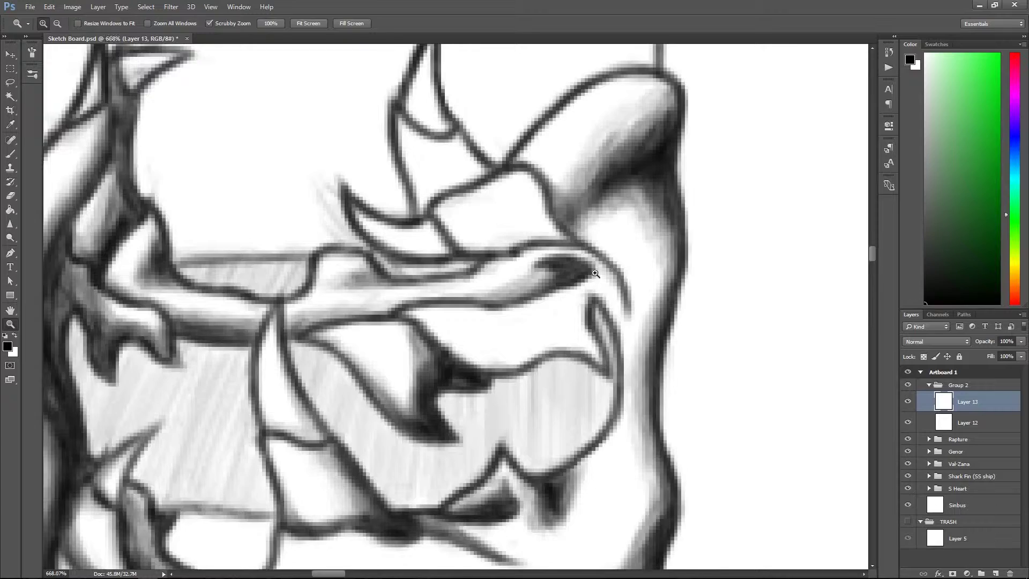
Darken the underside of the blade below the upper band, its hooked right end and the crease beneath the rounded top.
scroll(569, 381, "up", 2)
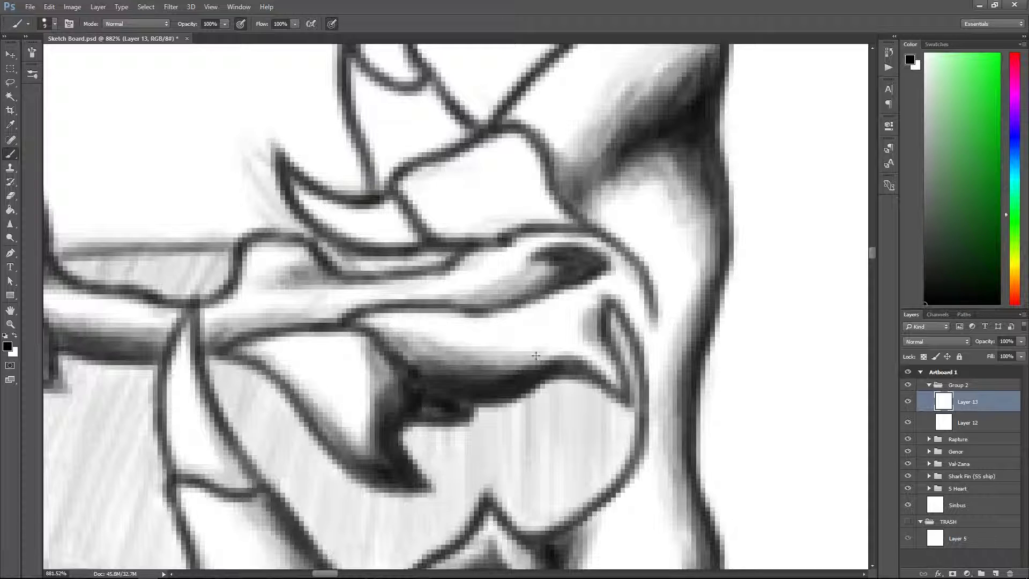
scroll(486, 369, "up", 1)
scroll(486, 368, "down", 4)
scroll(544, 263, "up", 4)
scroll(543, 263, "down", 4)
scroll(564, 361, "up", 5)
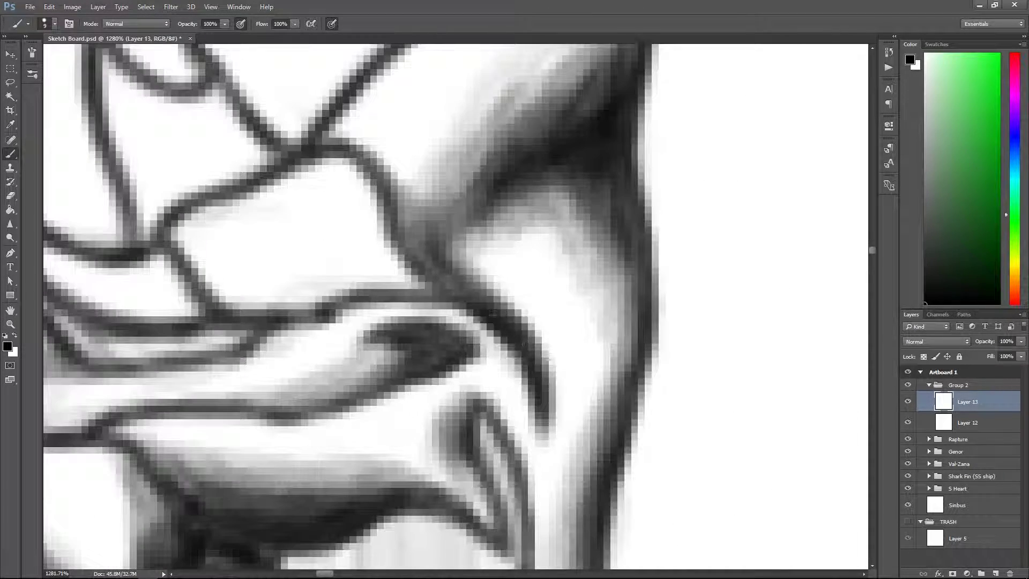
Shade the blocky segment above the upper band, darkening its right rim and a fold along its lower part.
scroll(530, 362, "up", 1)
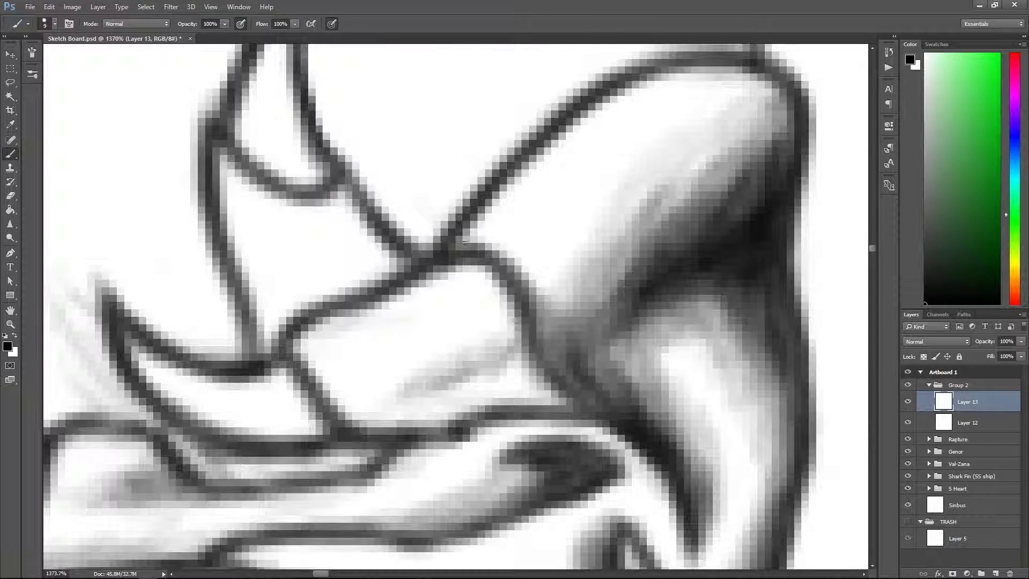
left_click_drag(487, 270, 467, 265)
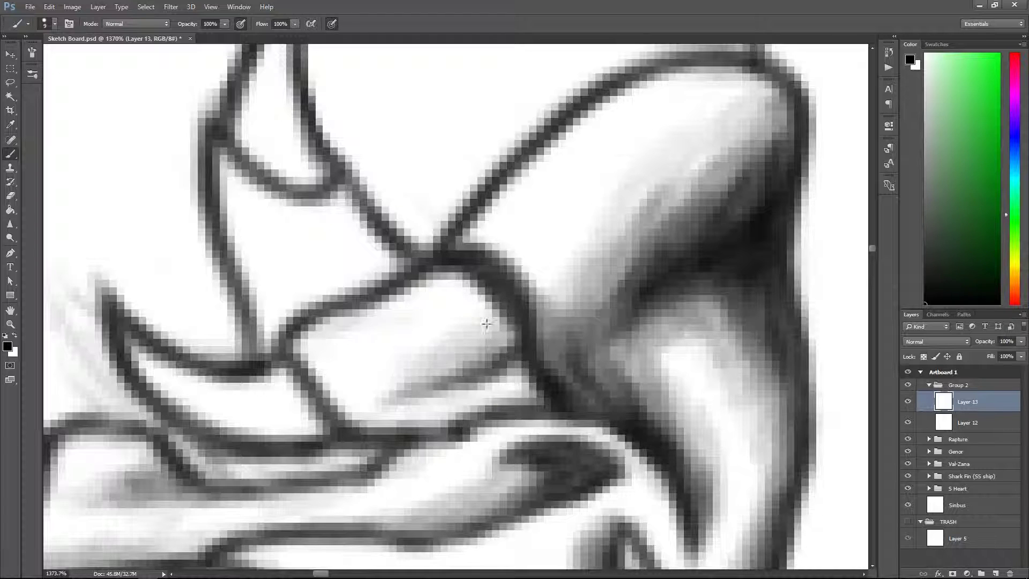
scroll(475, 367, "down", 1)
left_click_drag(608, 352, 496, 384)
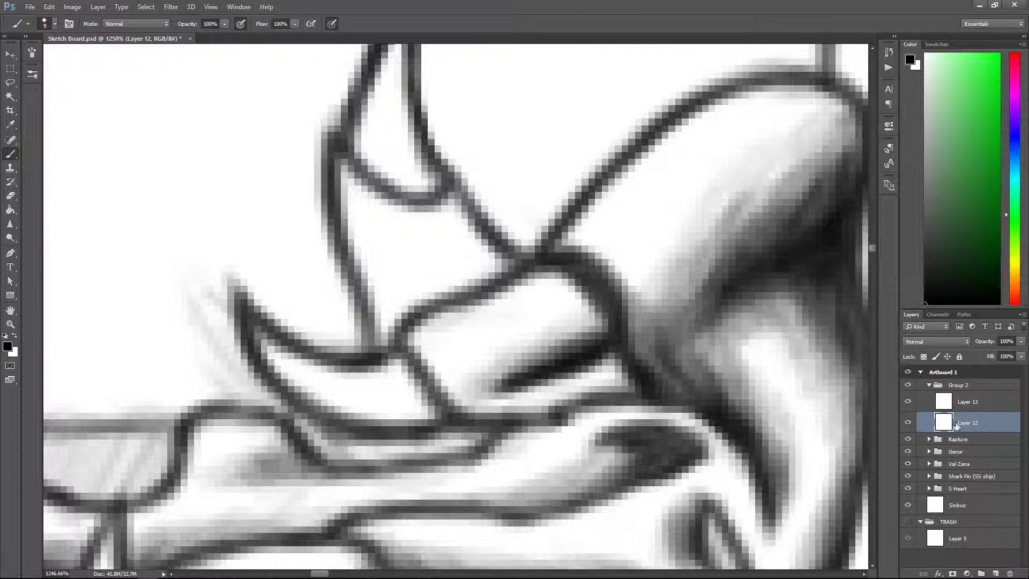
Shade the lower segment of the tall horn, darkest along its right edge.
key("z")
mouse_move(525, 329)
left_mouse_down()
mouse_move(482, 332)
mouse_move(589, 337)
mouse_move(570, 446)
mouse_move(621, 444)
mouse_move(547, 445)
mouse_move(610, 445)
mouse_move(603, 375)
mouse_move(606, 444)
mouse_move(536, 460)
mouse_move(563, 429)
left_mouse_up()
key("b")
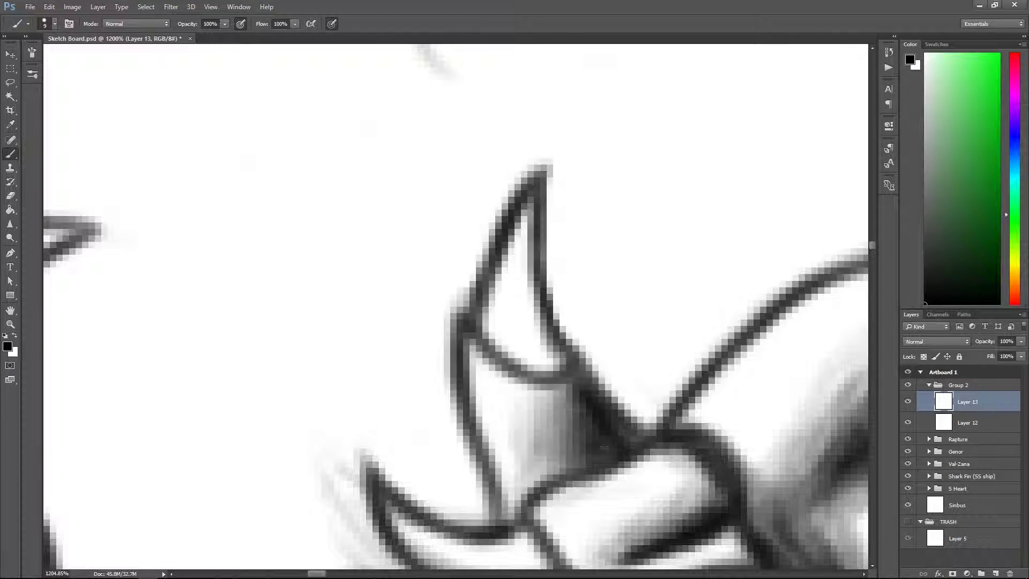
scroll(546, 356, "down", 8)
scroll(509, 322, "up", 2)
scroll(438, 295, "down", 2)
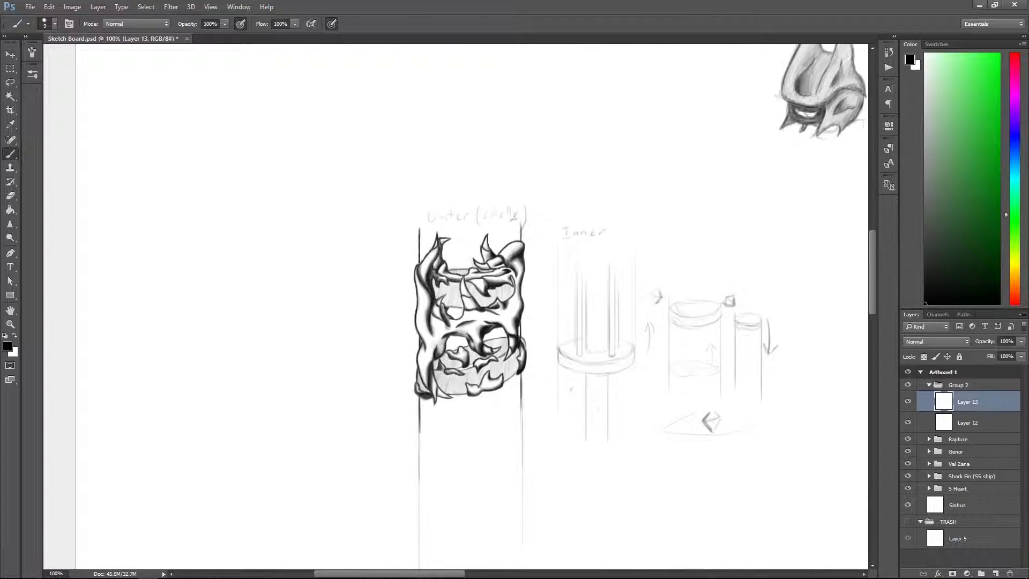
Add a new layer above the shading layer and shade the edges of the recessed panels behind the upper strands.
key("ctrl+shift+alt+n")
scroll(501, 313, "up", 5)
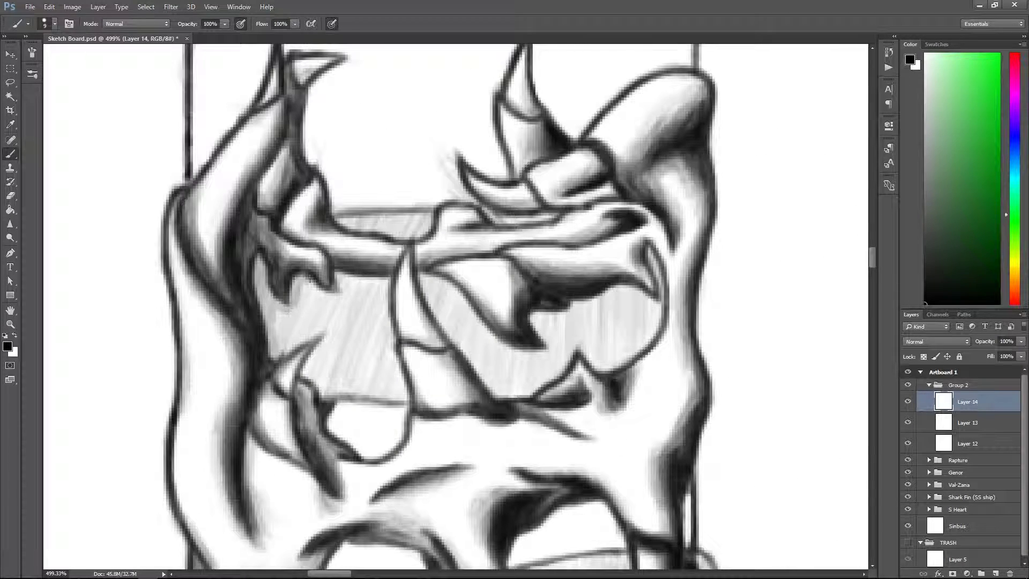
mouse_move(261, 260)
left_mouse_down()
mouse_move(277, 351)
mouse_move(264, 296)
mouse_move(273, 279)
mouse_move(291, 298)
mouse_move(316, 291)
mouse_move(294, 287)
mouse_move(268, 304)
mouse_move(261, 267)
mouse_move(338, 388)
mouse_move(407, 394)
left_mouse_up()
left_click_drag(316, 364, 415, 396)
key("ctrl+alt+z")
left_click_drag(310, 384, 412, 396)
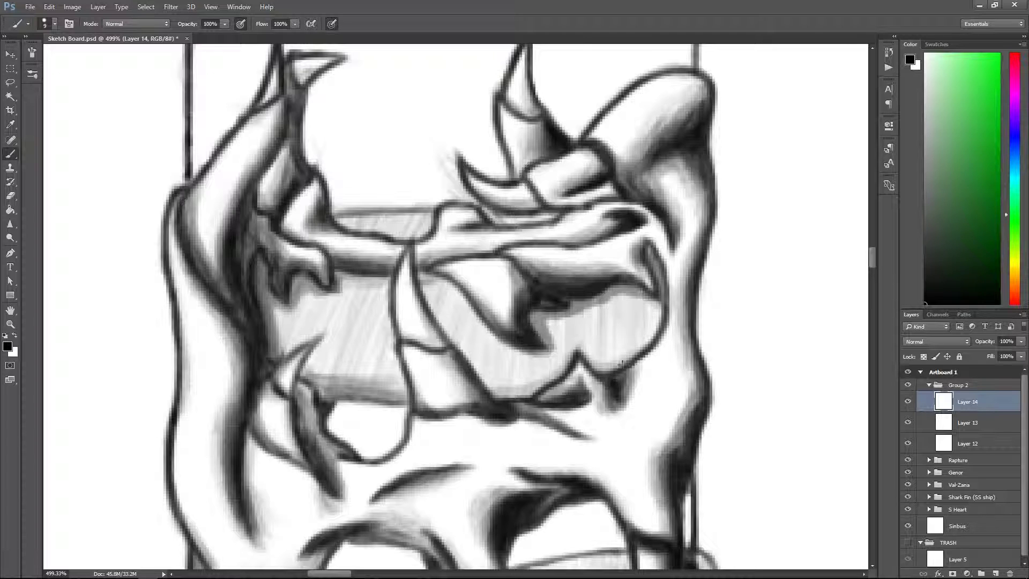
left_click_drag(423, 278, 254, 273)
mouse_move(454, 297)
left_mouse_down()
mouse_move(343, 375)
mouse_move(303, 307)
mouse_move(253, 271)
mouse_move(531, 262)
left_mouse_up()
mouse_move(463, 278)
left_mouse_down()
mouse_move(423, 305)
mouse_move(428, 375)
mouse_move(495, 273)
mouse_move(589, 252)
mouse_move(573, 247)
mouse_move(621, 250)
mouse_move(483, 252)
mouse_move(562, 251)
left_mouse_up()
Tone the rear wall above the upper band dark grey and the recessed panel beside the central horn mid grey.
key("ctrl+1")
key("z")
key("b")
mouse_move(476, 318)
left_mouse_down()
mouse_move(375, 318)
mouse_move(590, 317)
mouse_move(476, 318)
left_mouse_up()
left_click_drag(525, 501, 407, 501)
left_click_drag(461, 238, 567, 239)
key("b")
mouse_move(509, 349)
left_mouse_down()
mouse_move(466, 349)
mouse_move(516, 340)
mouse_move(460, 345)
mouse_move(444, 363)
left_mouse_up()
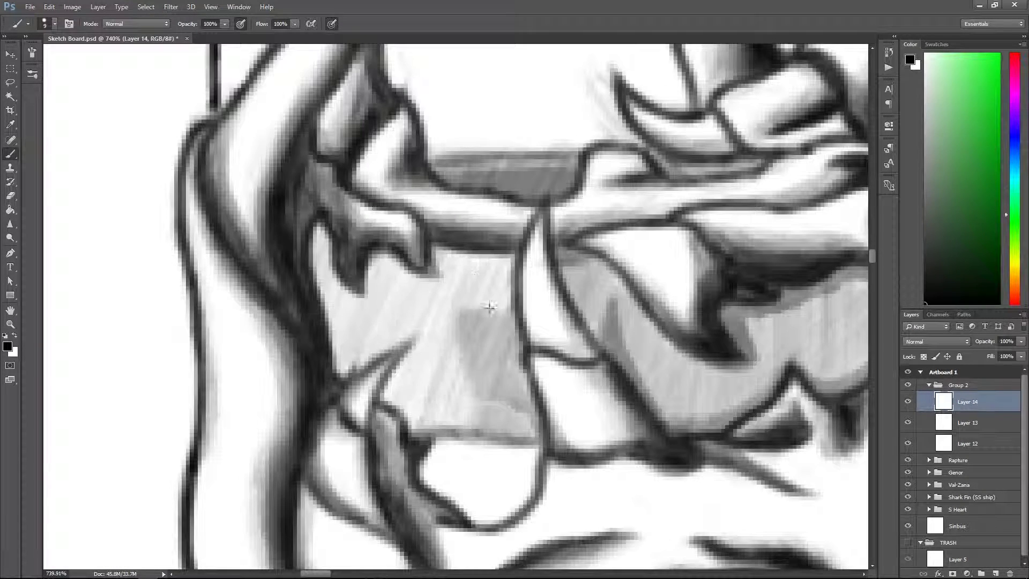
Fill the recessed panel left of the central horn with an even grey tone and darken its lower edge.
mouse_move(406, 295)
left_mouse_down()
mouse_move(503, 270)
mouse_move(523, 401)
left_mouse_up()
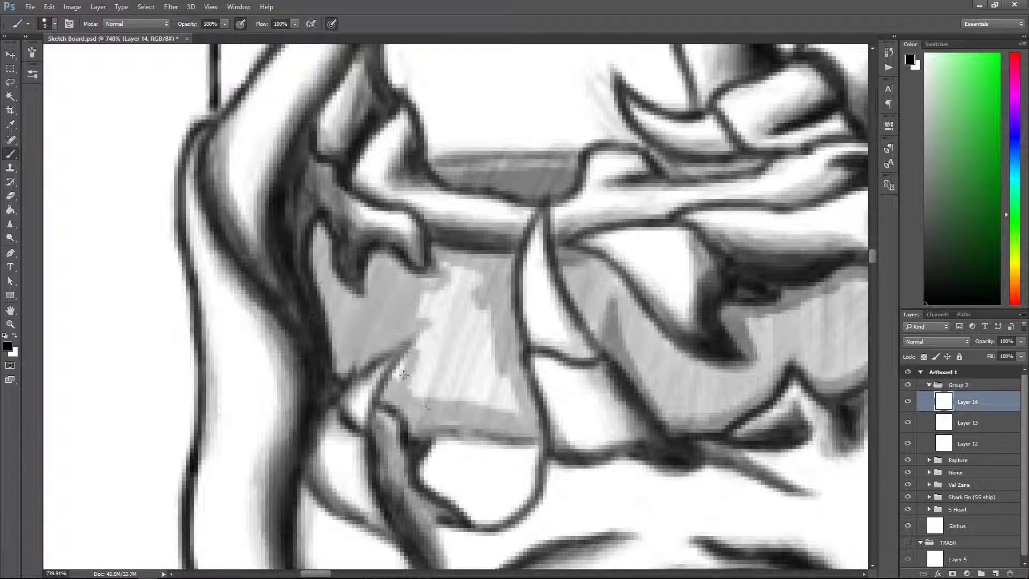
key("z")
mouse_move(446, 347)
left_mouse_down()
mouse_move(375, 370)
mouse_move(477, 395)
mouse_move(463, 290)
left_mouse_up()
key("alt+bracketleft")
key("b")
key("alt+bracketright")
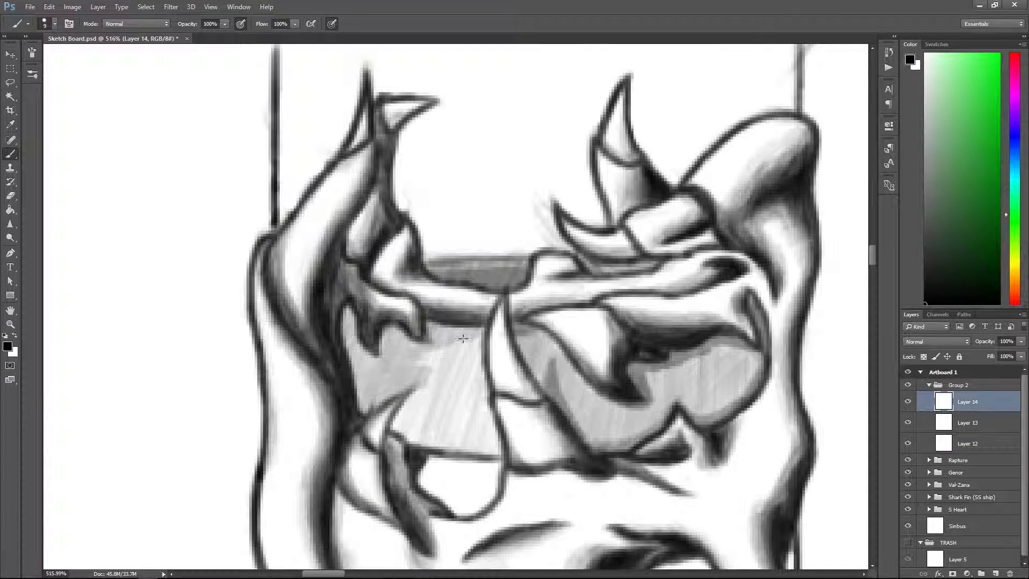
left_click_drag(567, 438, 625, 395)
mouse_move(423, 445)
left_mouse_down()
mouse_move(384, 323)
mouse_move(270, 358)
mouse_move(386, 407)
left_mouse_up()
left_click_drag(225, 316, 375, 268)
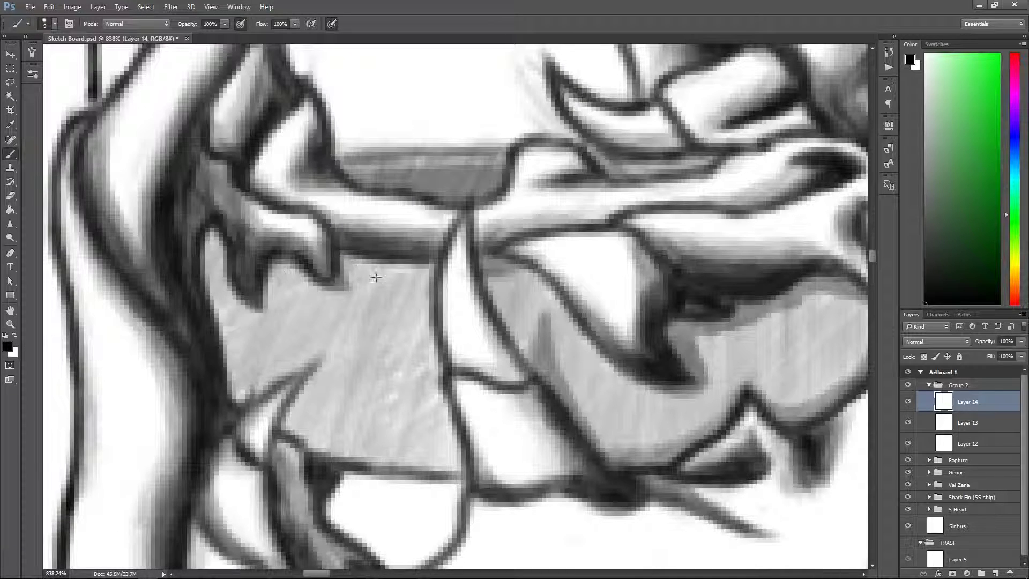
left_click_drag(455, 367, 436, 367)
mouse_move(417, 419)
left_mouse_down()
mouse_move(459, 446)
mouse_move(409, 424)
left_mouse_up()
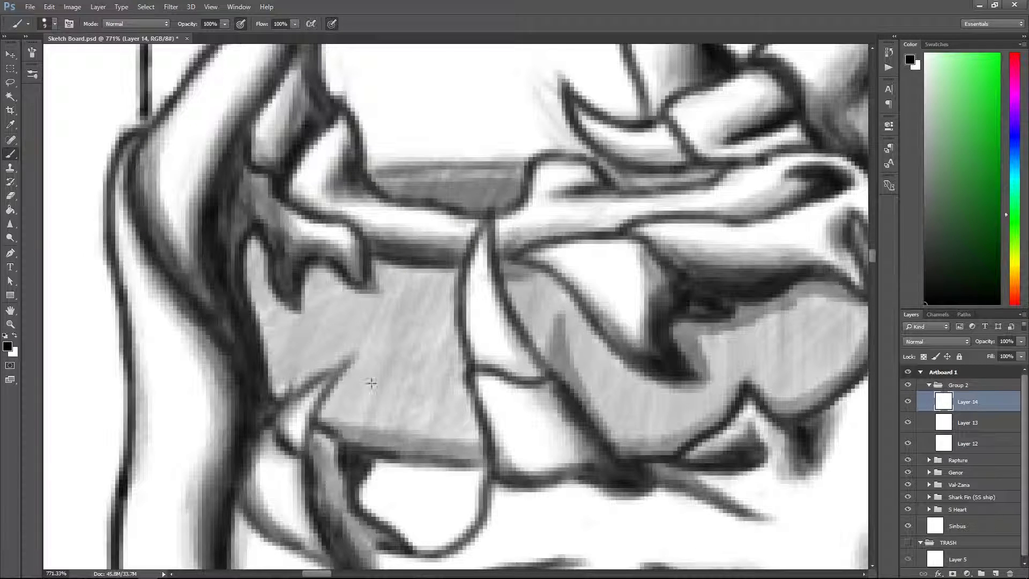
Add darker cast shadows on the left recessed panel beside the hooked claws and the small curved horn.
mouse_move(320, 335)
left_mouse_down()
mouse_move(413, 300)
mouse_move(437, 393)
mouse_move(419, 406)
mouse_move(407, 385)
left_mouse_up()
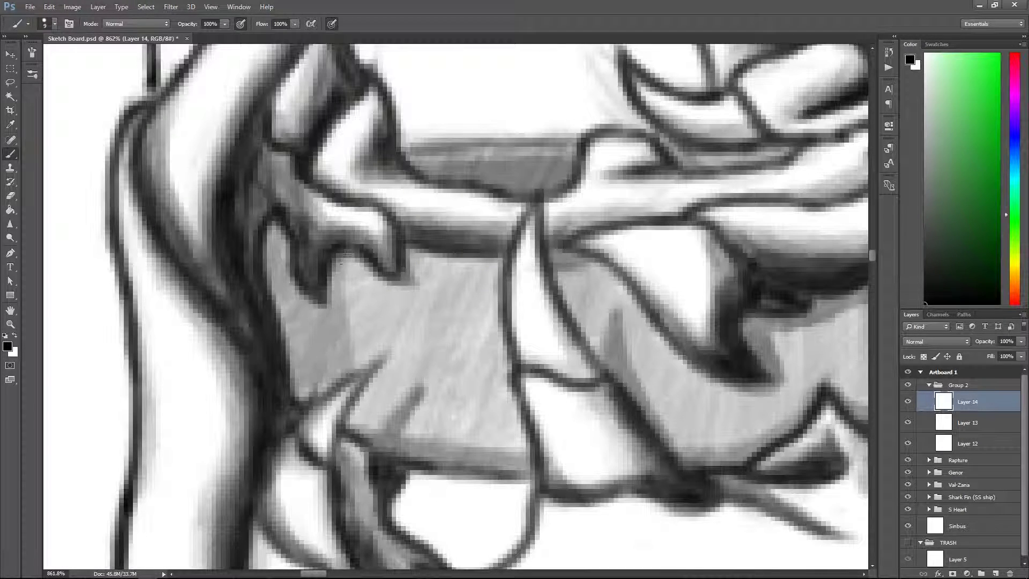
left_click_drag(340, 261, 480, 268)
left_click_drag(289, 236, 327, 396)
left_click_drag(332, 252, 466, 279)
key("z")
mouse_move(458, 326)
left_mouse_down()
mouse_move(503, 284)
mouse_move(458, 326)
mouse_move(525, 439)
mouse_move(485, 252)
mouse_move(472, 325)
left_mouse_up()
key("b")
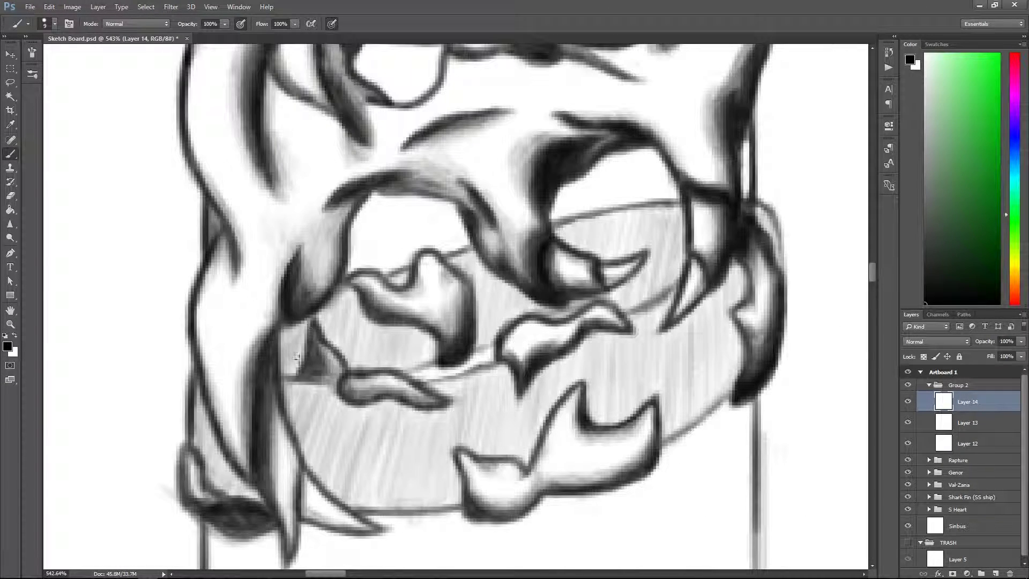
Tone the lower band's inner wall behind the hooks dark grey on Layer 14, leaving a lighter rim along its upper edge.
left_click_drag(327, 305, 369, 364)
mouse_move(455, 260)
left_mouse_down()
mouse_move(528, 308)
mouse_move(664, 312)
mouse_move(638, 299)
mouse_move(657, 218)
mouse_move(560, 227)
left_mouse_up()
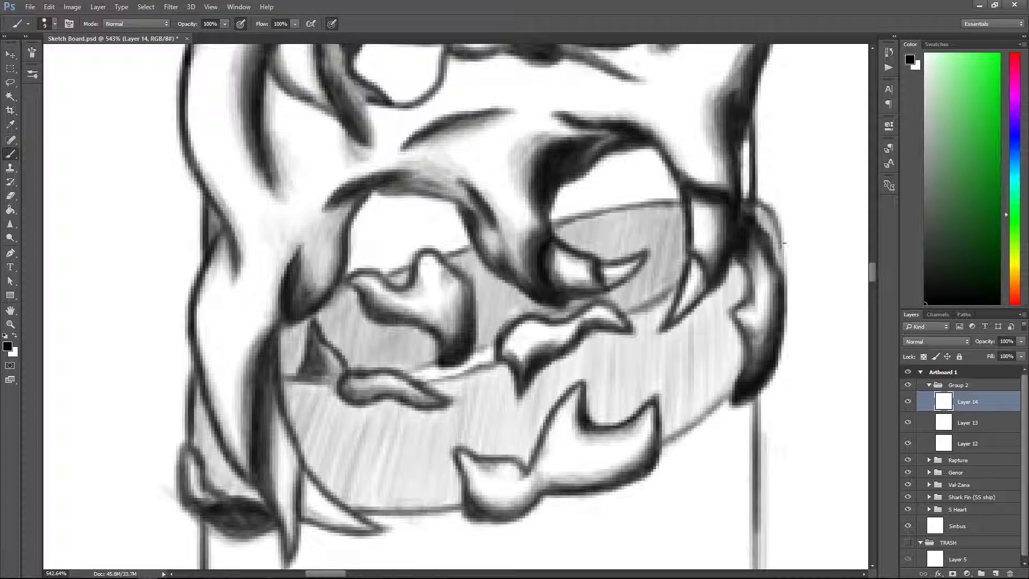
left_click_drag(779, 235, 774, 167)
mouse_move(641, 263)
left_mouse_down()
mouse_move(724, 289)
mouse_move(659, 215)
mouse_move(492, 371)
mouse_move(395, 359)
mouse_move(332, 386)
mouse_move(375, 423)
mouse_move(425, 365)
mouse_move(303, 326)
mouse_move(254, 353)
left_mouse_up()
left_click_drag(269, 295, 347, 329)
mouse_move(293, 275)
left_mouse_down()
mouse_move(362, 298)
mouse_move(350, 320)
mouse_move(188, 320)
left_mouse_up()
mouse_move(328, 269)
left_mouse_down()
mouse_move(375, 322)
mouse_move(499, 293)
left_mouse_up()
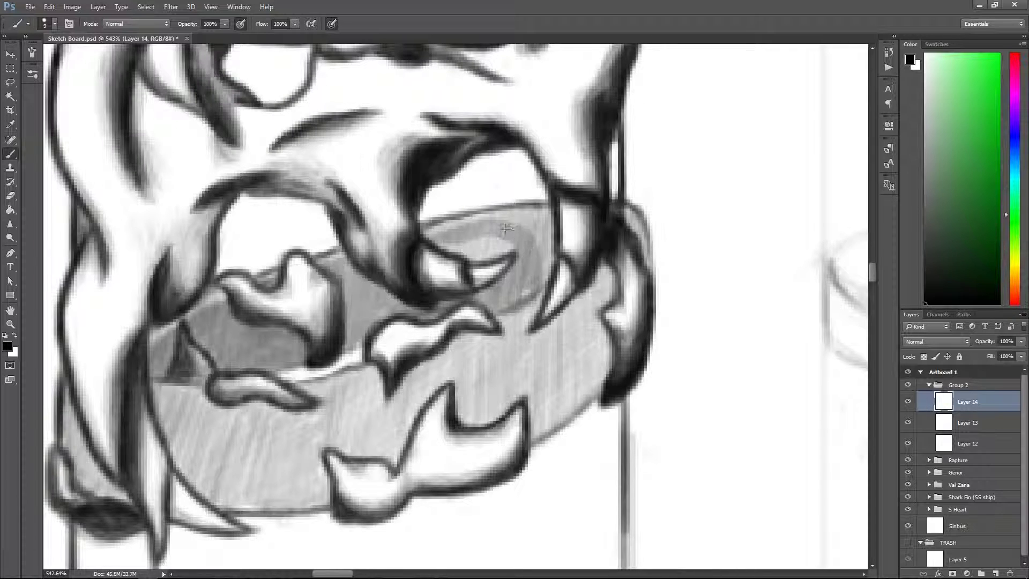
mouse_move(535, 242)
left_mouse_down()
mouse_move(485, 251)
mouse_move(503, 303)
mouse_move(348, 334)
left_mouse_up()
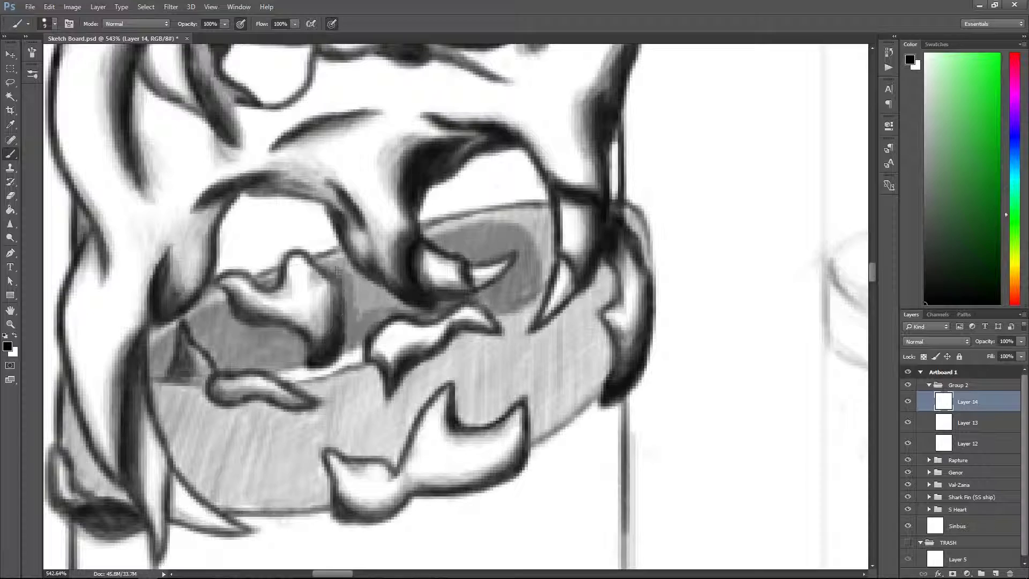
Redefine the lower band's inner edge line on Layer 12, and shade the band's left end and lower edge on Layer 14.
scroll(494, 356, "up", 5)
left_click(494, 356, "ctrl")
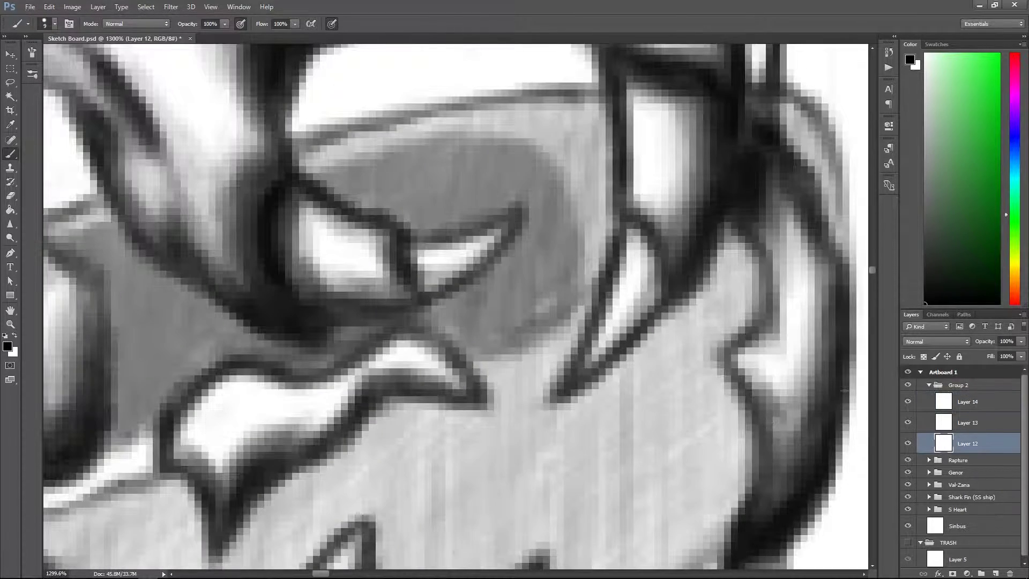
scroll(509, 348, "down", 5)
scroll(536, 353, "up", 5)
scroll(375, 321, "down", 2)
left_click(160, 456, "ctrl")
mouse_move(257, 391)
left_mouse_down()
mouse_move(300, 482)
mouse_move(272, 397)
mouse_move(263, 471)
mouse_move(300, 389)
mouse_move(364, 387)
mouse_move(321, 482)
mouse_move(411, 487)
left_mouse_up()
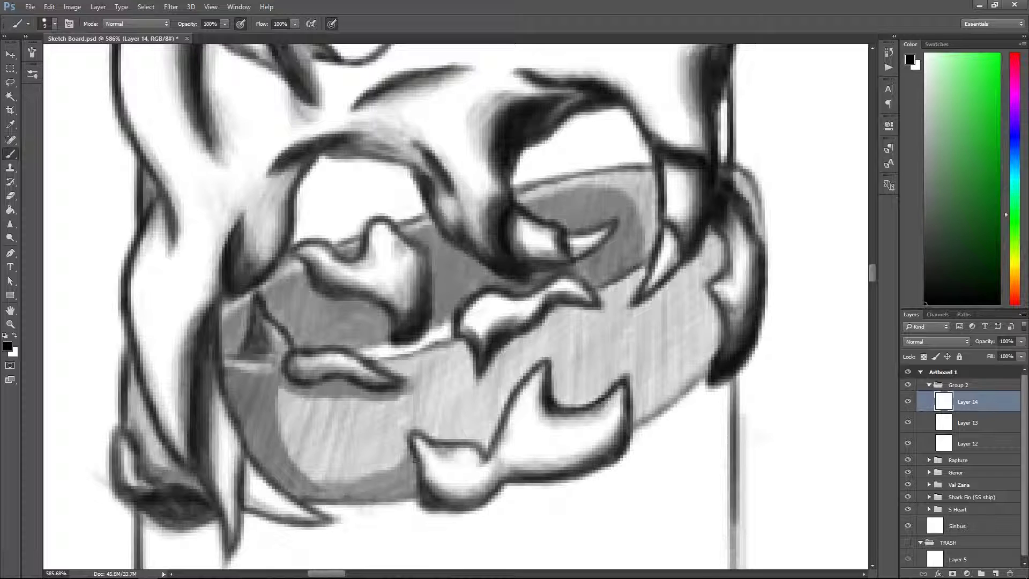
Shade the right end of the lower band and add cast shadows around the hooked claws on its front face.
left_click_drag(701, 252, 560, 289)
mouse_move(576, 332)
left_mouse_down()
mouse_move(488, 453)
mouse_move(560, 288)
mouse_move(506, 335)
mouse_move(482, 455)
left_mouse_up()
left_click_drag(498, 402, 560, 399)
scroll(589, 322, "down", 8)
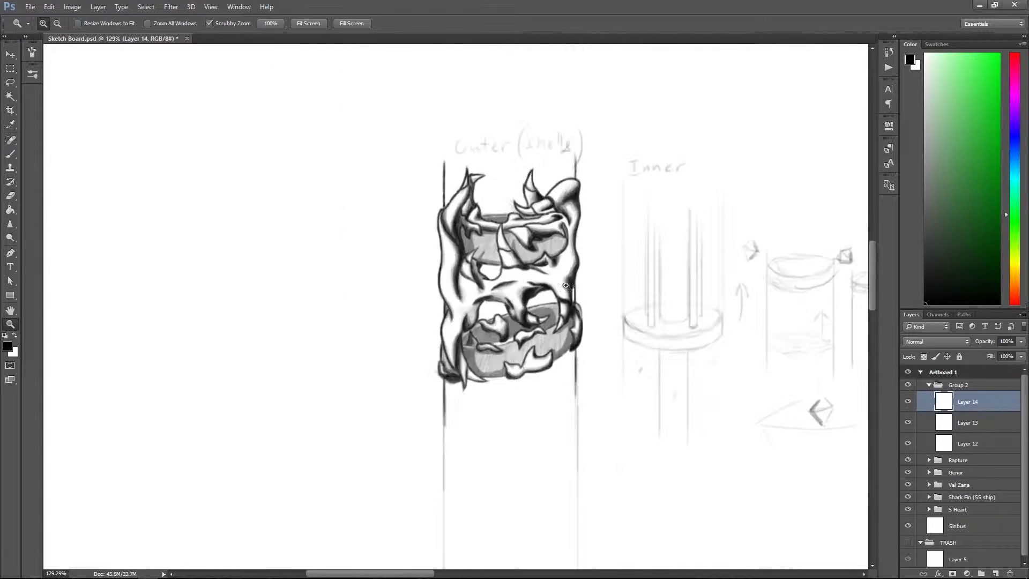
Extend the dark grey tone of the lower band's inner wall to the right up to the hanging claw.
scroll(609, 323, "up", 7)
scroll(609, 323, "up", 3)
scroll(594, 333, "down", 7)
scroll(584, 348, "up", 10)
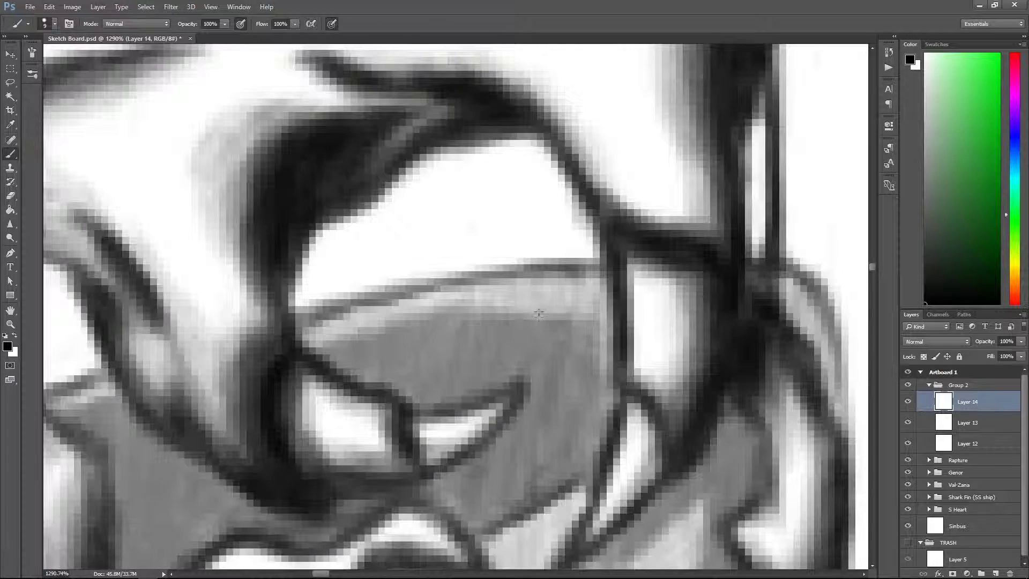
scroll(572, 366, "down", 4)
left_click_drag(563, 330, 688, 262)
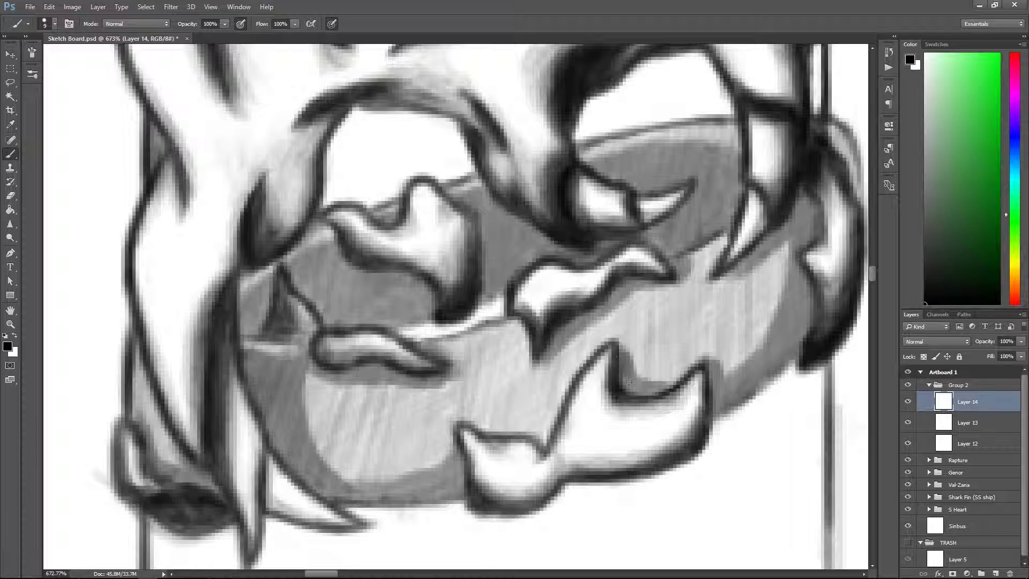
Darken the base of the small pointed spike at the lower band's left end to near black on Layer 12.
scroll(492, 438, "down", 6)
scroll(471, 423, "up", 6)
scroll(460, 413, "down", 6)
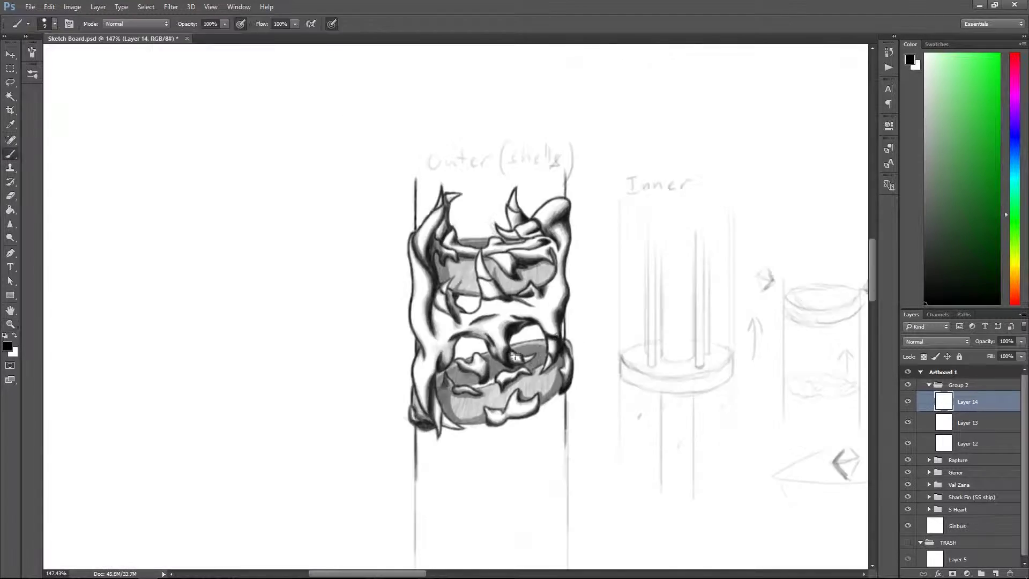
scroll(447, 402, "up", 7)
key("alt+bracketleft")
scroll(447, 402, "down", 4)
scroll(423, 353, "up", 3)
key("alt+bracketleft")
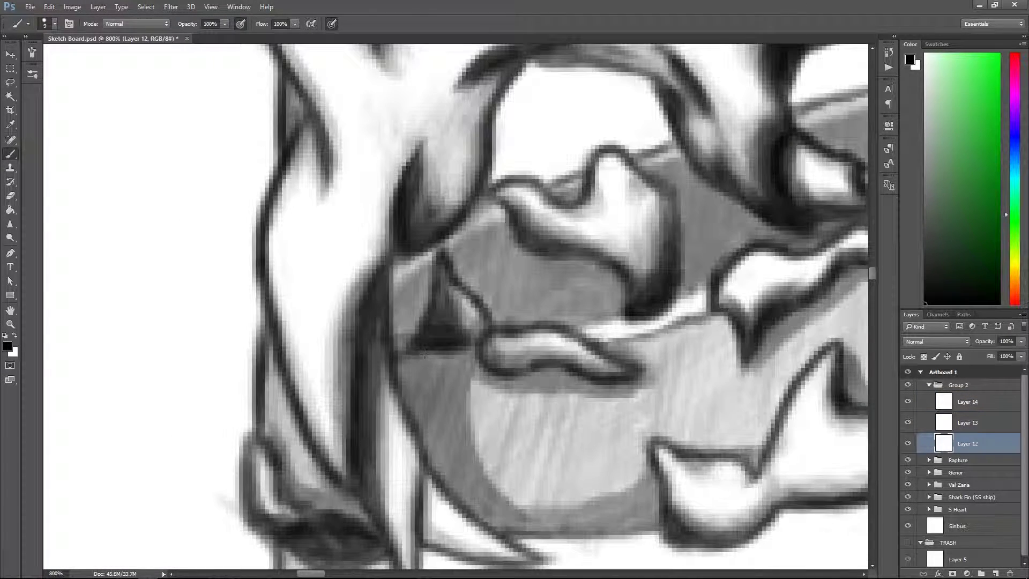
scroll(422, 331, "up", 4)
key("alt+bracketright")
key("alt+bracketright")
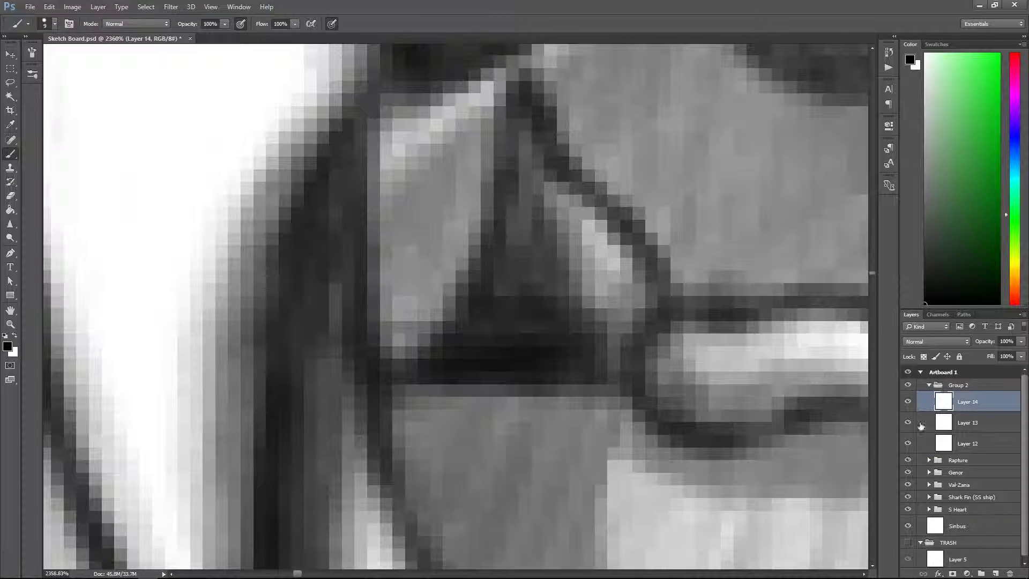
key("alt+bracketleft")
key("alt+bracketleft")
scroll(823, 341, "down", 2)
key("alt+bracketright")
key("alt+bracketright")
Set the view to 100% to check the whole column and save the document.
key("z")
scroll(572, 270, "down", 4)
left_click(211, 6)
left_click(241, 110)
key("b")
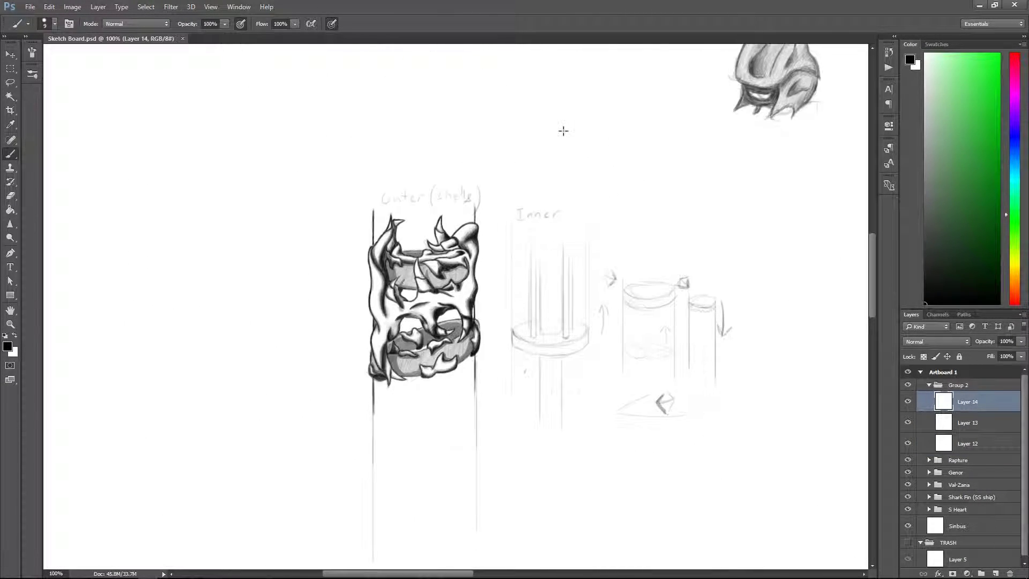
Widen the dark grey shadow on the lower band's right end to reach the hanging claw and the large hooked claw.
scroll(444, 346, "up", 6)
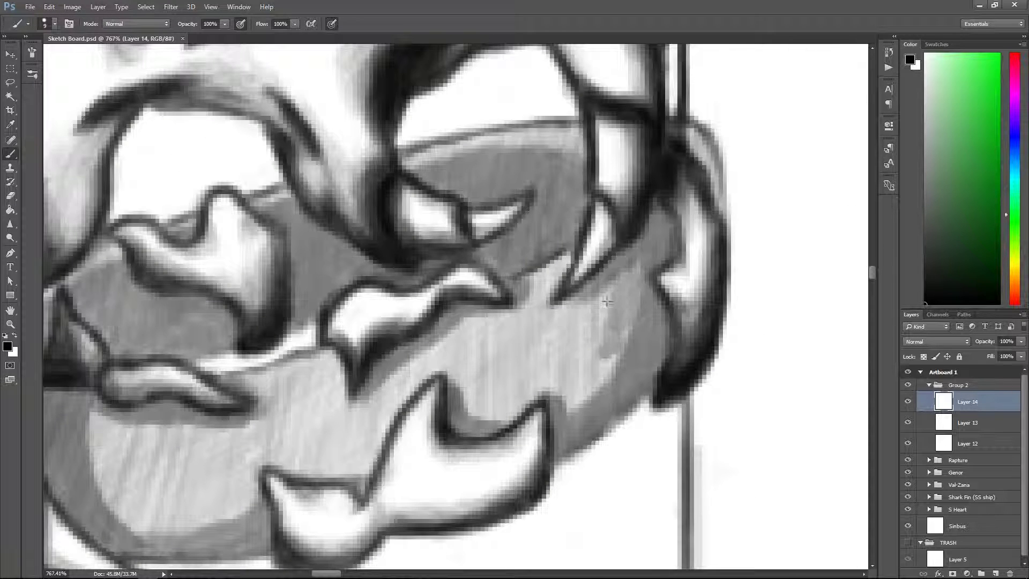
mouse_move(637, 271)
left_mouse_down()
mouse_move(477, 407)
mouse_move(636, 265)
left_mouse_up()
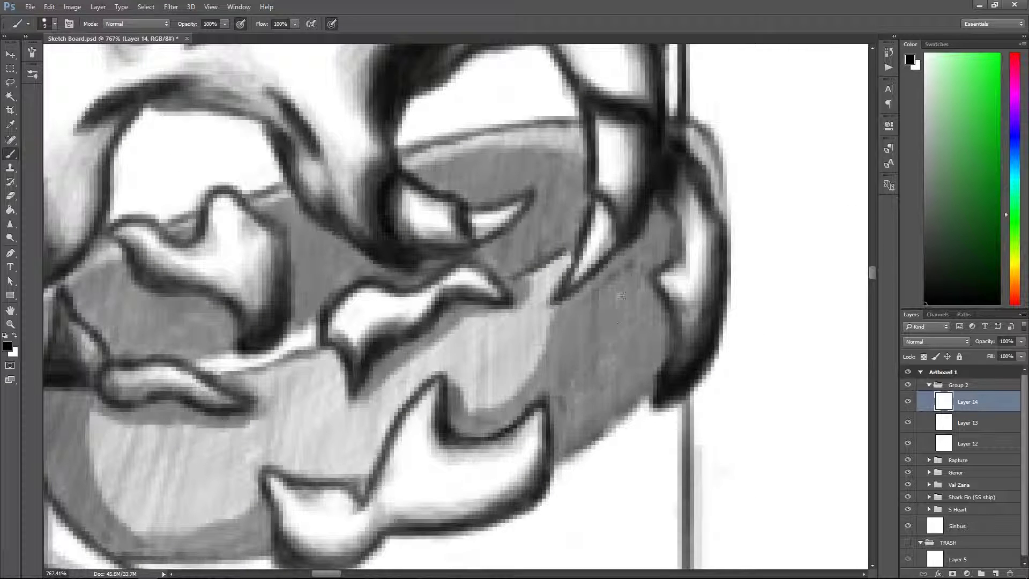
scroll(637, 265, "up", 3)
key("z")
scroll(547, 336, "down", 10)
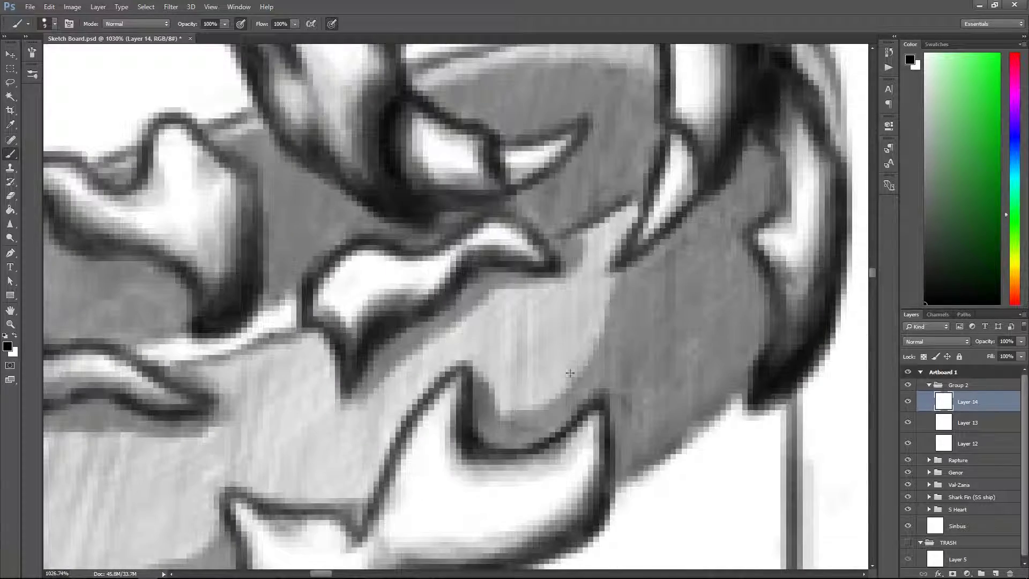
Review the shaded shell as a whole in a zoomed-out view.
scroll(547, 336, "up", 5)
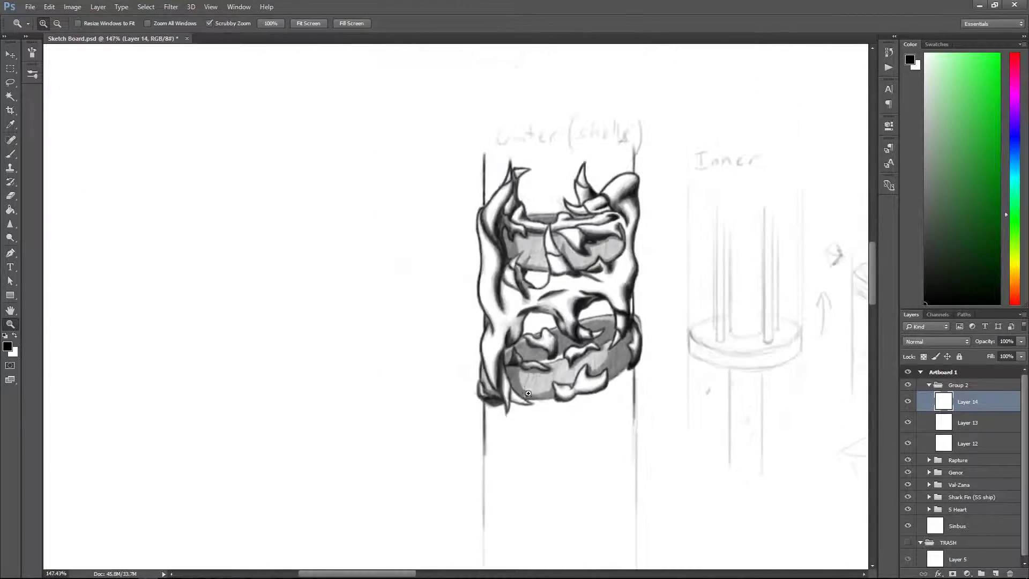
key("b")
scroll(455, 305, "up", 1)
scroll(456, 305, "down", 6)
left_click(211, 6)
left_click(596, 32)
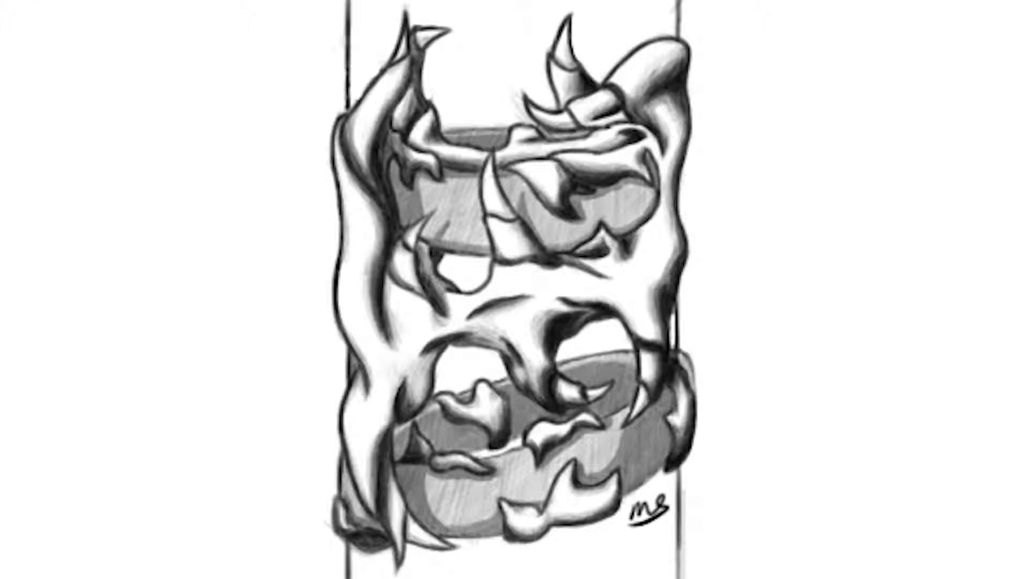